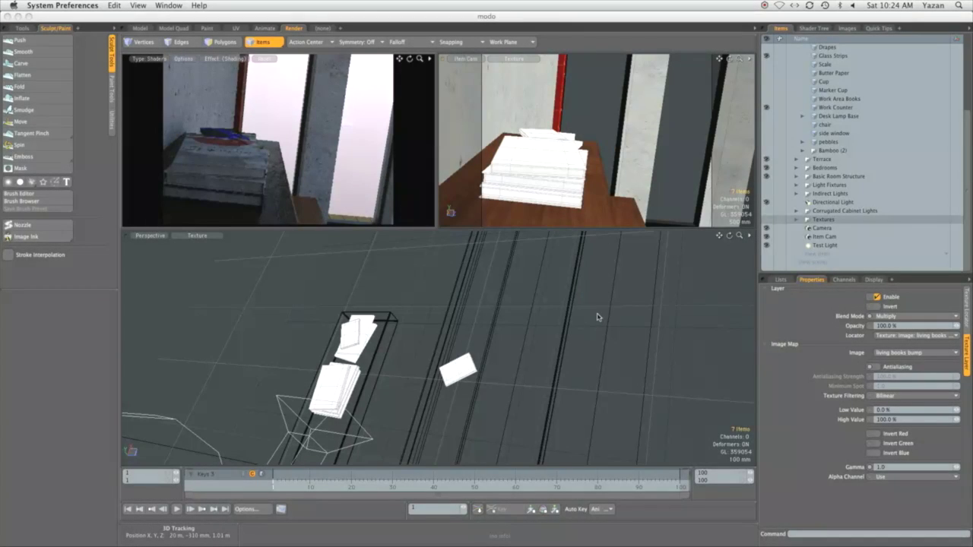
# Move the Test Light beside the work counter, to about X 15.94 m, Y 1.63 m, Z -1.875 m.
pyautogui.click(597, 317)
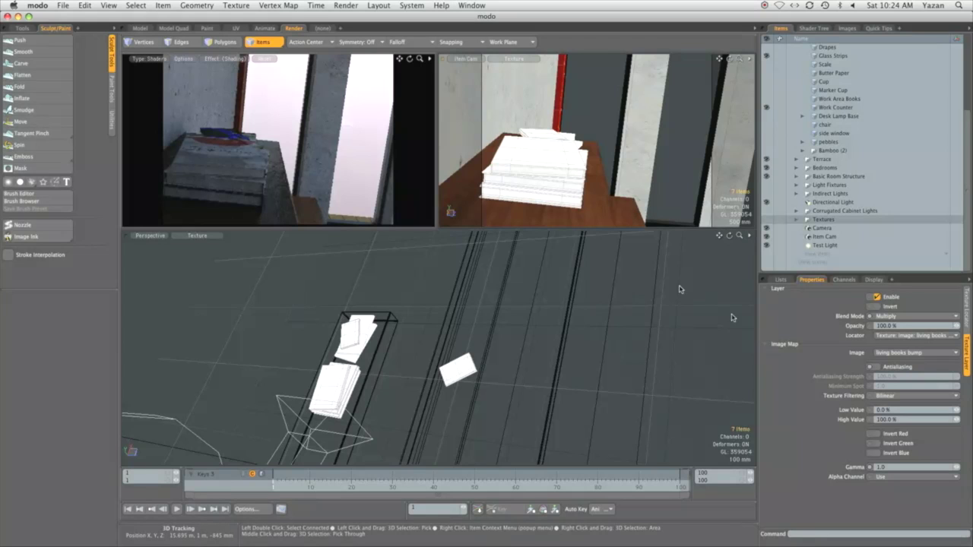
pyautogui.keyDown('ctrl'); pyautogui.keyDown('alt'); pyautogui.moveTo(545, 370); pyautogui.dragTo(612, 320); pyautogui.keyUp('alt'); pyautogui.keyUp('ctrl')
pyautogui.click(617, 308)
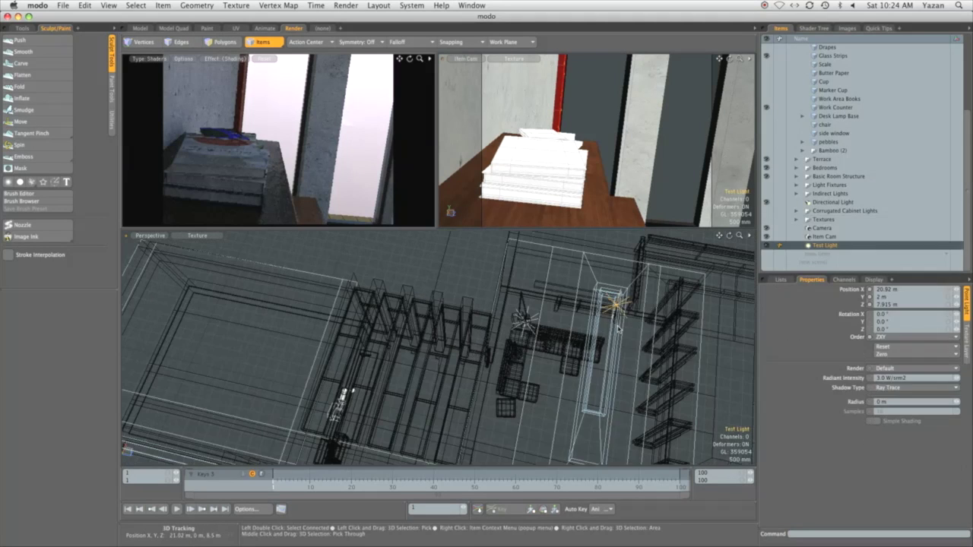
pyautogui.press('w')
pyautogui.moveTo(669, 337); pyautogui.dragTo(581, 349)
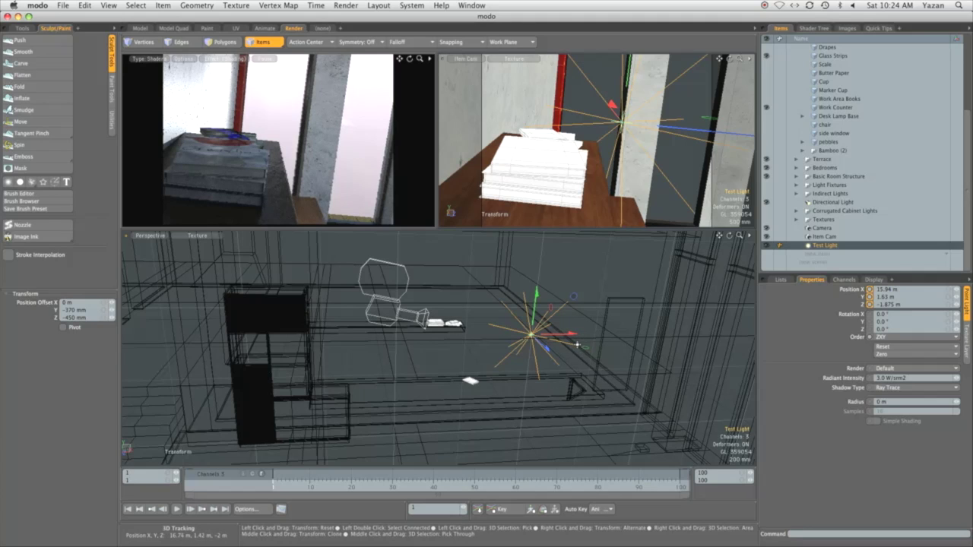
pyautogui.press('space')
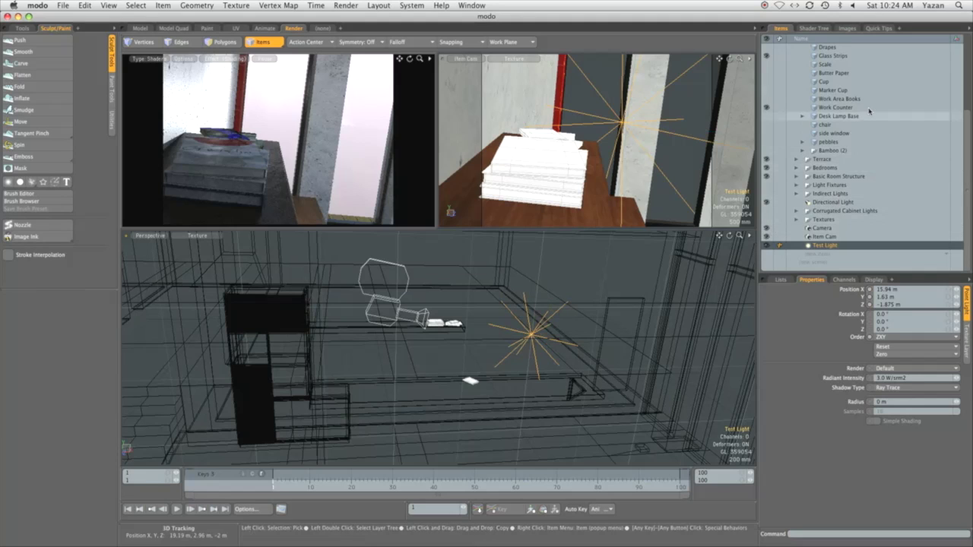
# Make the Scale item in the Workplace group visible and frame it in the perspective and item camera views.
pyautogui.scroll(4, 959, 95)
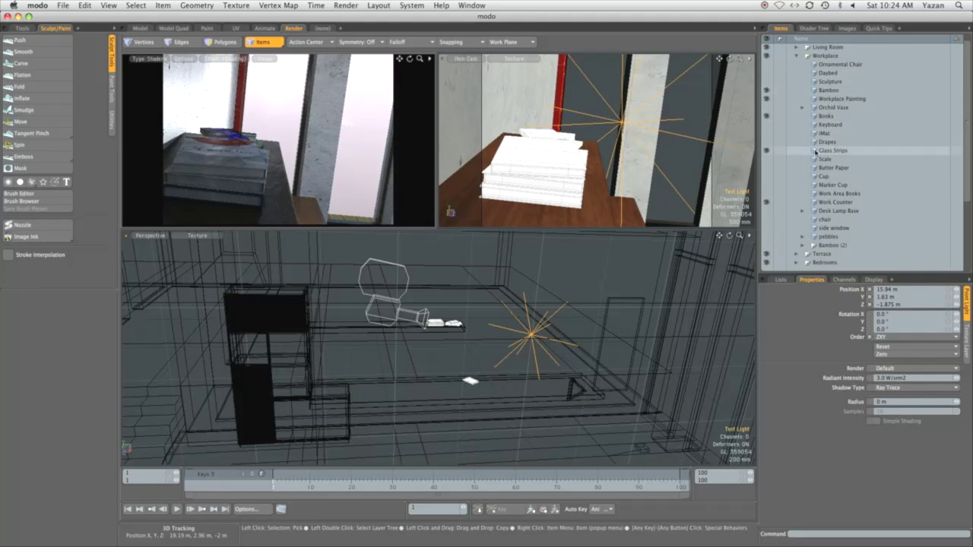
pyautogui.click(767, 158)
pyautogui.click(825, 159)
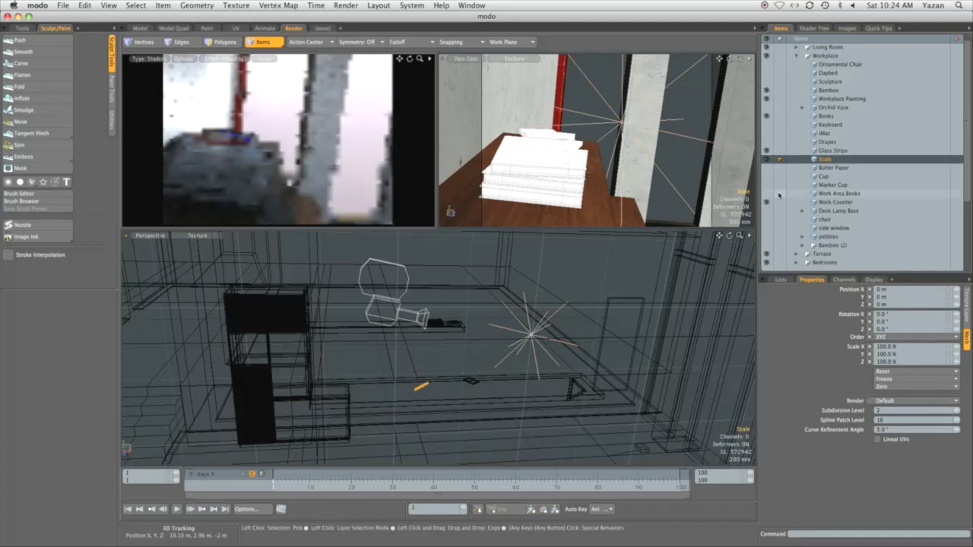
pyautogui.hotkey('shift', 'a')
pyautogui.keyDown('ctrl'); pyautogui.keyDown('alt'); pyautogui.moveTo(427, 378); pyautogui.dragTo(471, 352); pyautogui.keyUp('alt'); pyautogui.keyUp('ctrl')
pyautogui.hotkey('shift', 'a')
pyautogui.keyDown('alt'); pyautogui.moveTo(541, 172); pyautogui.dragTo(632, 143); pyautogui.keyUp('alt')
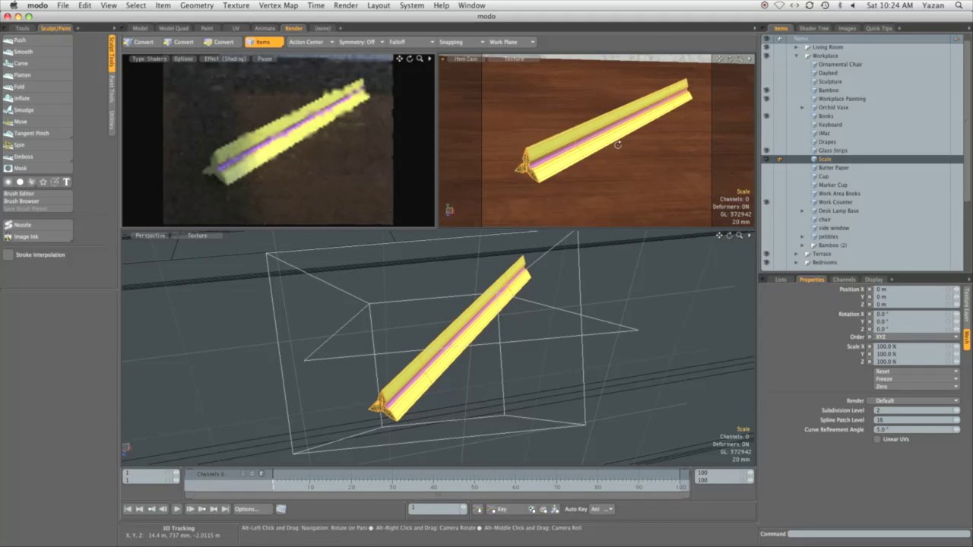
# Expand the scale yellow, scale green, scale red and scale material groups in the Shader Tree.
pyautogui.click(814, 28)
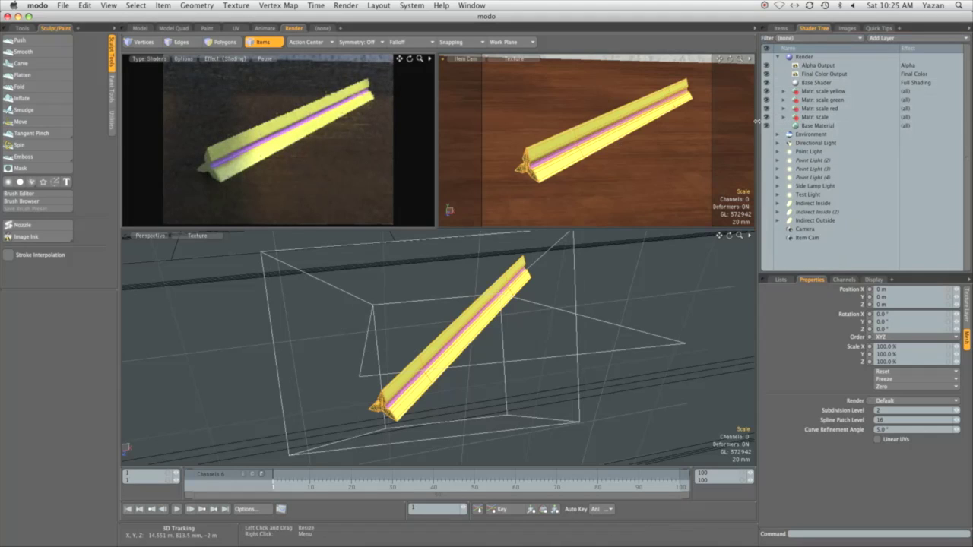
pyautogui.click(783, 117)
pyautogui.click(783, 108)
pyautogui.click(784, 100)
pyautogui.click(784, 91)
# Set the diffuse amount to 70% and specular amount to 4% for the yellow, green and red scale materials together.
pyautogui.click(825, 99)
pyautogui.keyDown('ctrl'); pyautogui.click(823, 117); pyautogui.keyUp('ctrl')
pyautogui.keyDown('ctrl'); pyautogui.click(824, 134); pyautogui.keyUp('ctrl')
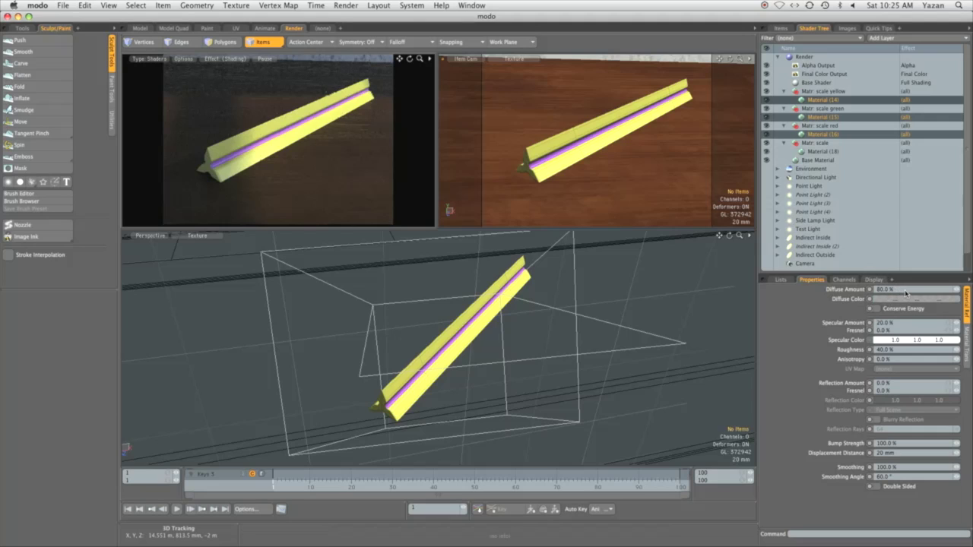
pyautogui.press('Tab')
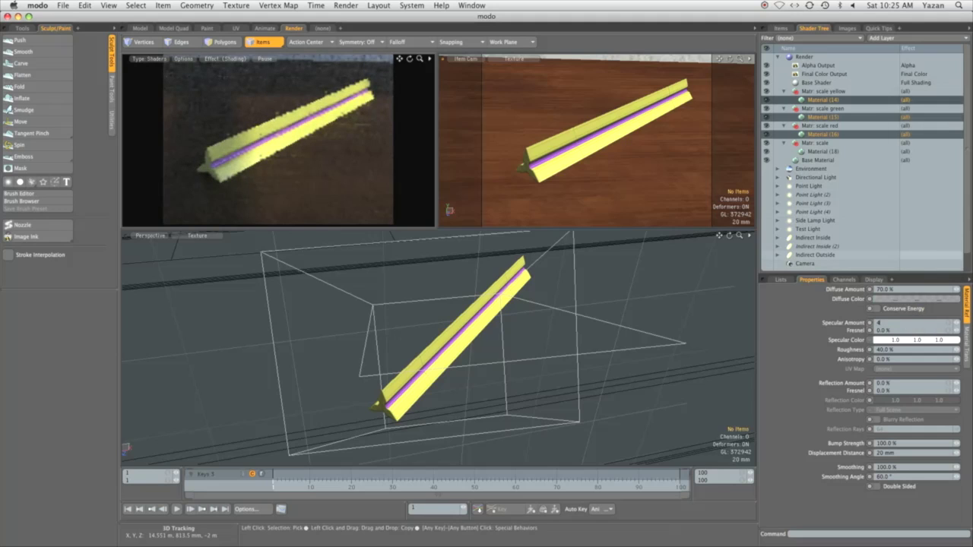
pyautogui.write('4')
pyautogui.press('Tab')
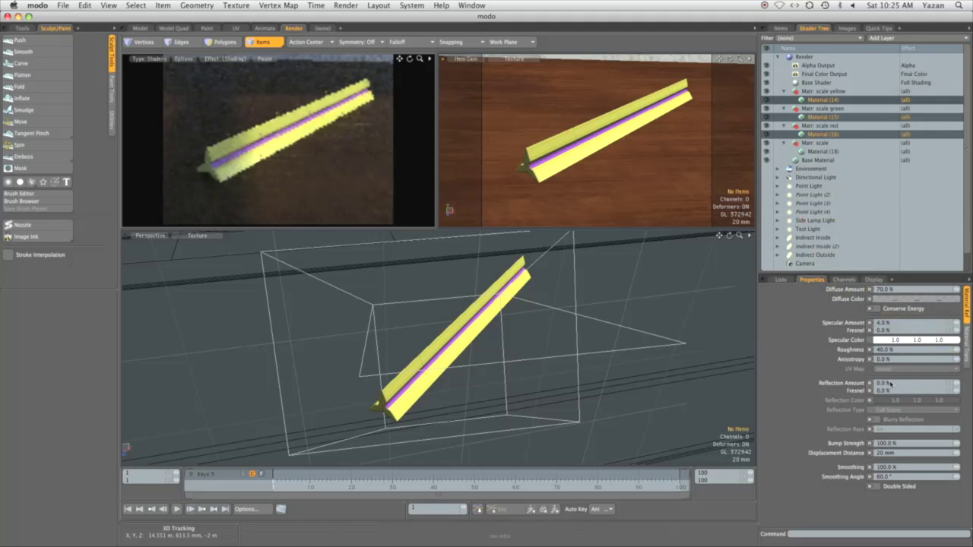
# Give the three selected scale materials a reflection amount of 10% and a reflection Fresnel of 25%.
pyautogui.write('10')
pyautogui.press('Tab')
pyautogui.write('2')
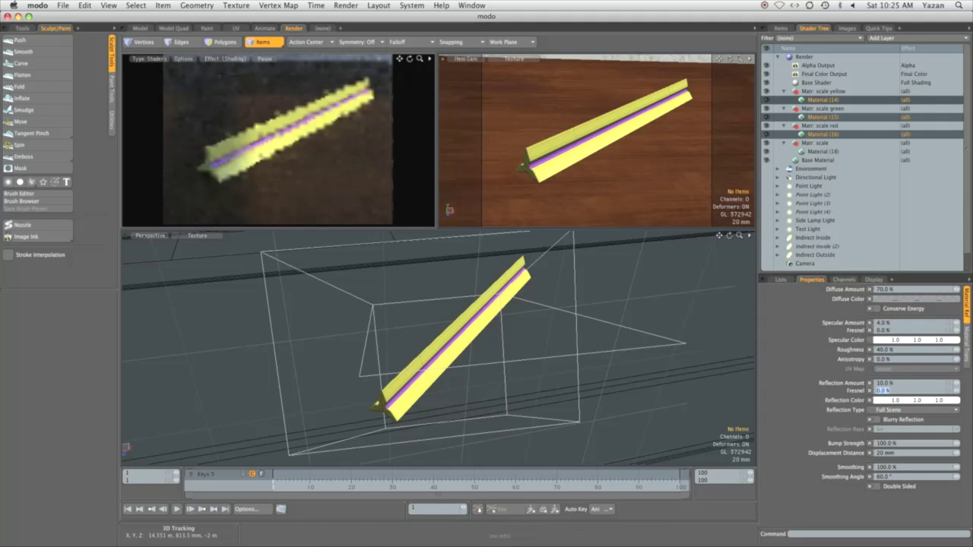
pyautogui.write('5')
pyautogui.press('Return')
# Change the scale red material's diffuse color to Maraschino red, darkened to 0.66, 0.0, 0.0.
pyautogui.click(823, 135)
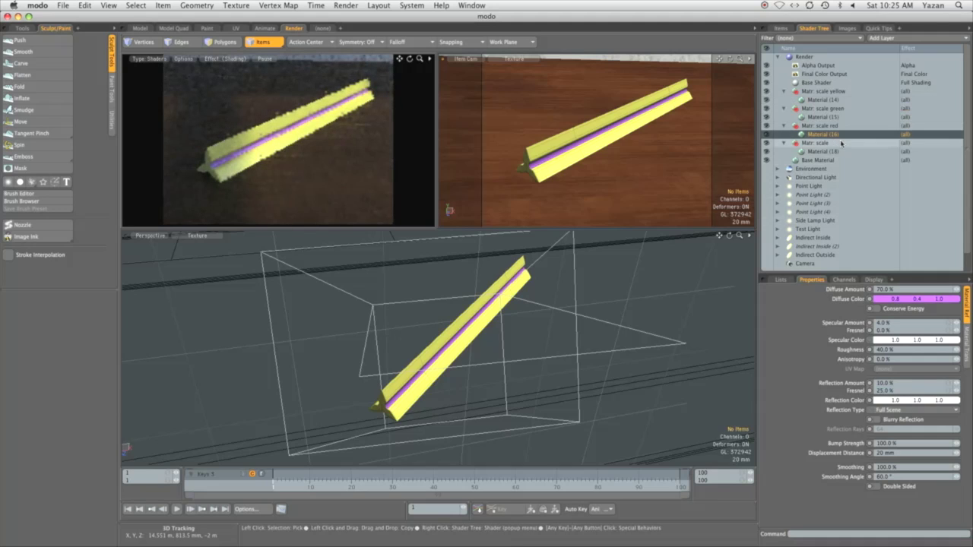
pyautogui.click(874, 301)
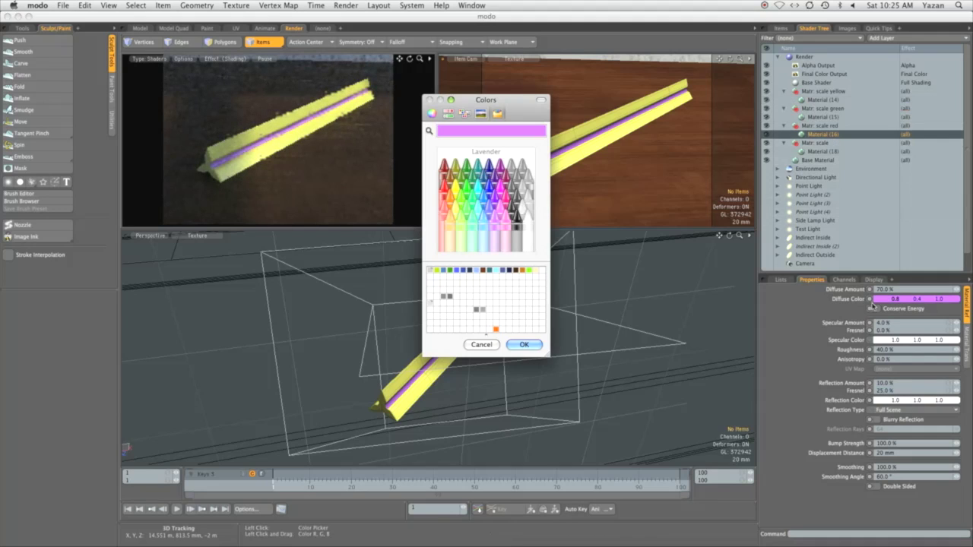
pyautogui.click(449, 175)
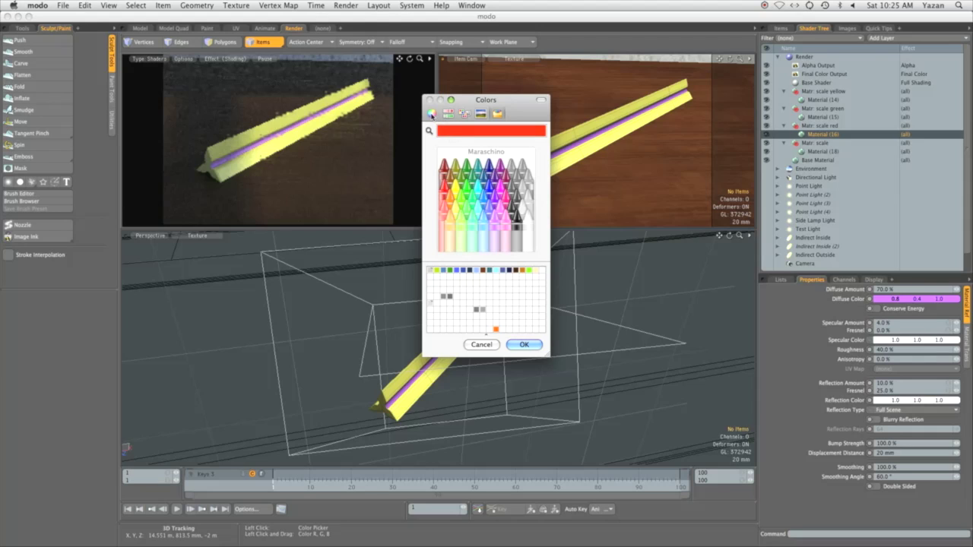
pyautogui.click(522, 346)
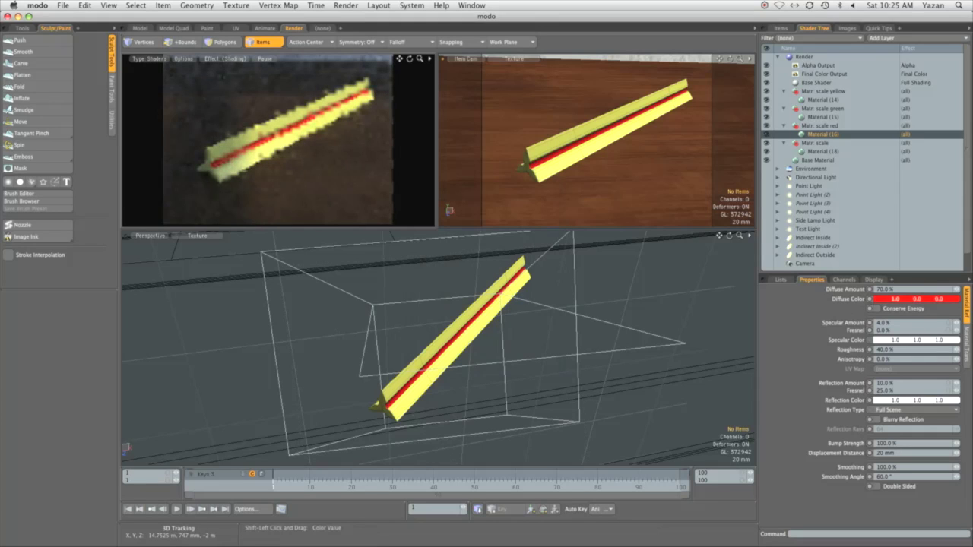
pyautogui.moveTo(894, 298); pyautogui.dragTo(891, 298)
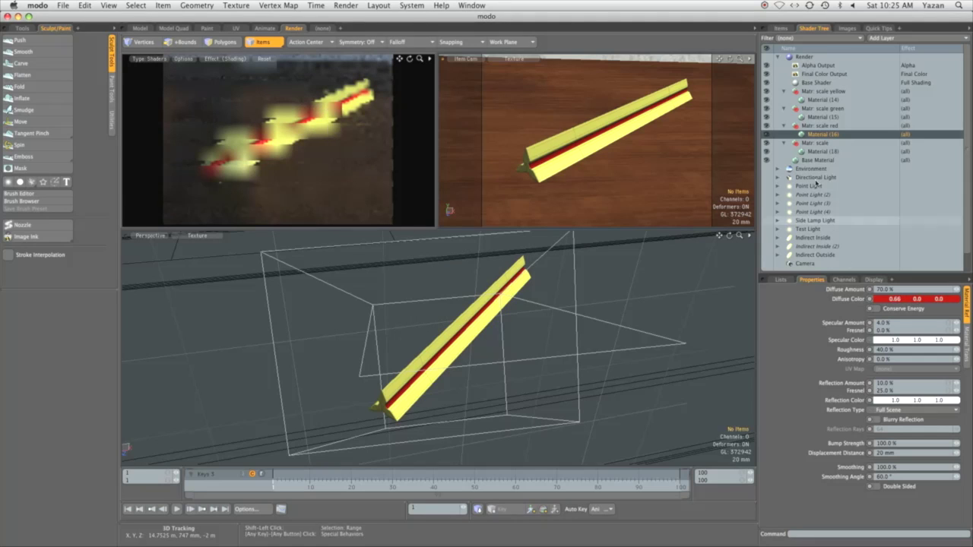
# Change the scale green material's diffuse color to green, darkened to about 0.0, 0.68, 0.0.
pyautogui.click(818, 117)
pyautogui.click(872, 299)
pyautogui.click(872, 299)
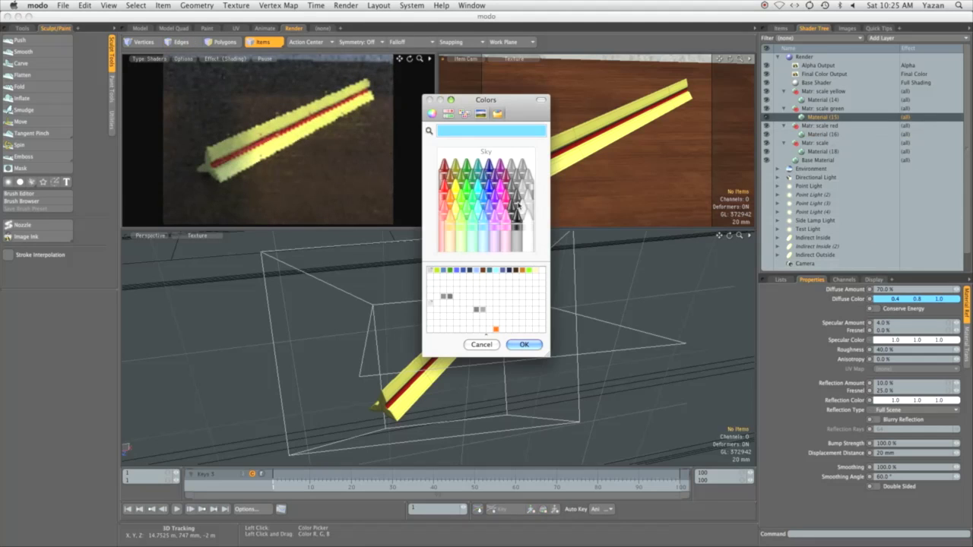
pyautogui.click(472, 197)
pyautogui.click(528, 348)
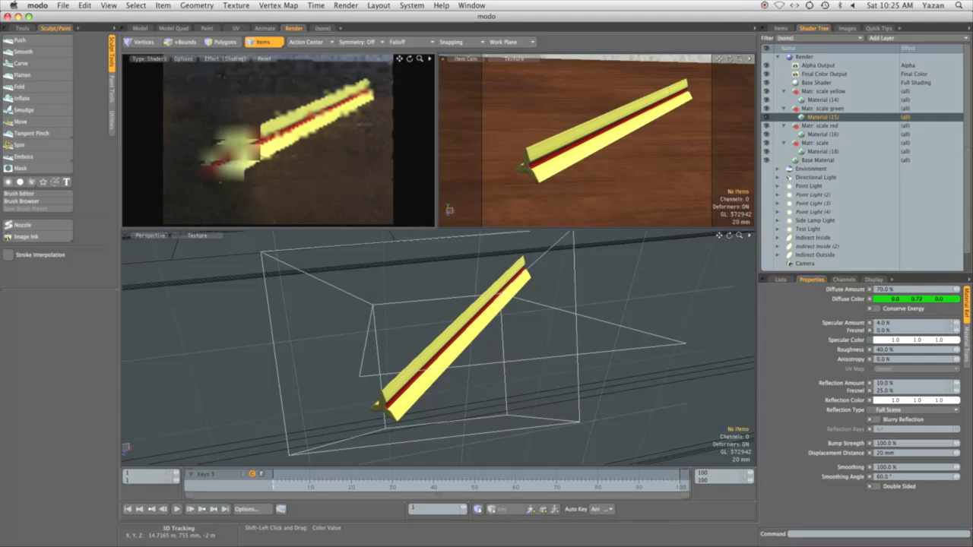
pyautogui.moveTo(916, 298); pyautogui.dragTo(913, 299)
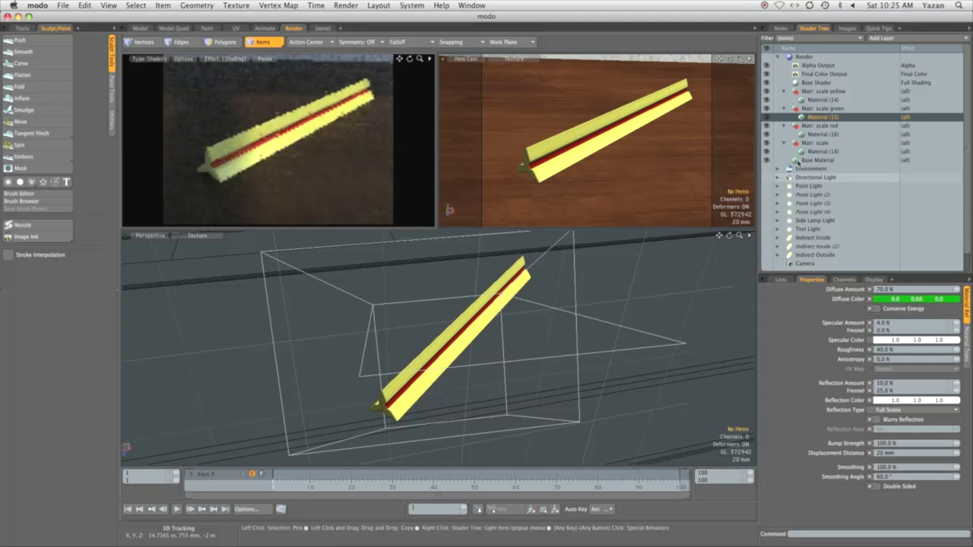
# Change the scale yellow material's diffuse color to pure yellow, darkened to 0.79, 0.79, 0.0.
pyautogui.click(822, 99)
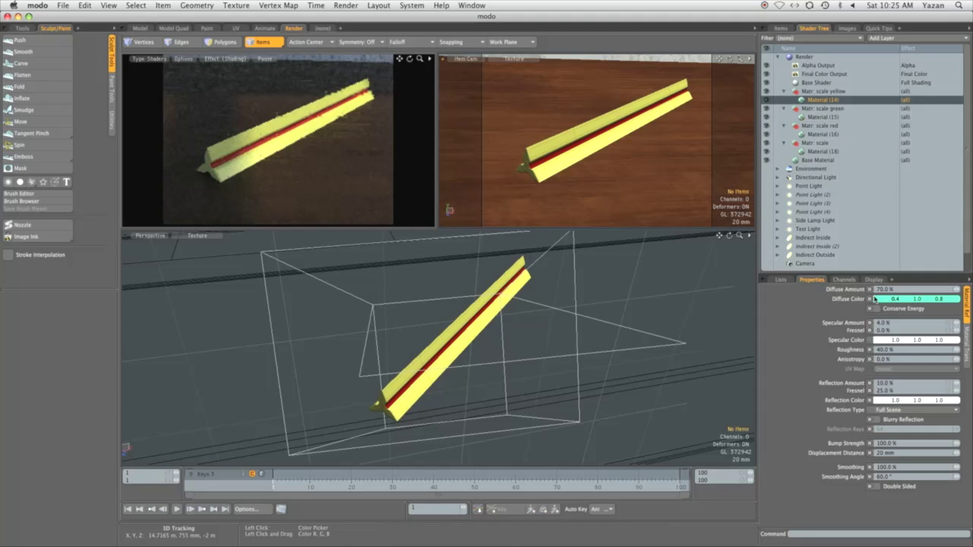
pyautogui.click(887, 299)
pyautogui.click(456, 190)
pyautogui.click(524, 344)
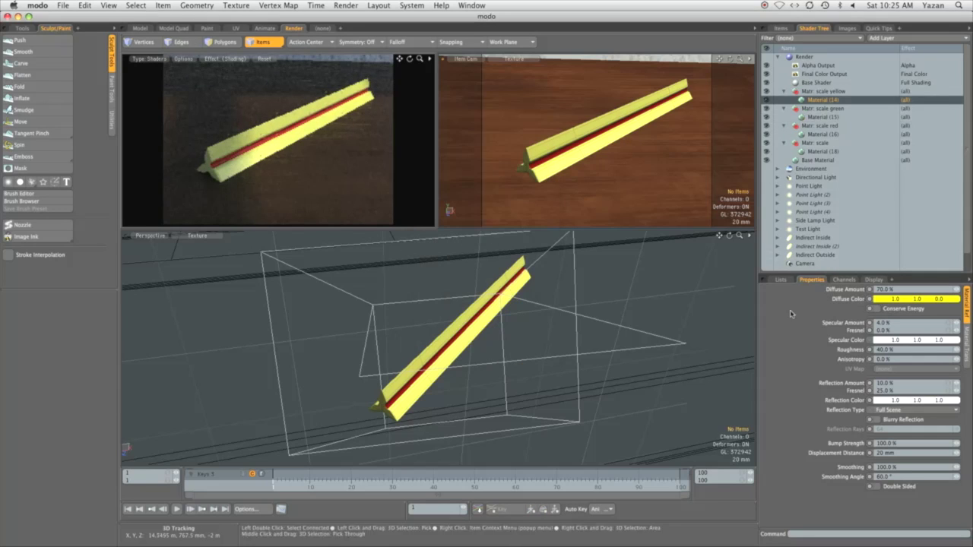
pyautogui.keyDown('shift'); pyautogui.moveTo(882, 301); pyautogui.dragTo(849, 308); pyautogui.keyUp('shift')
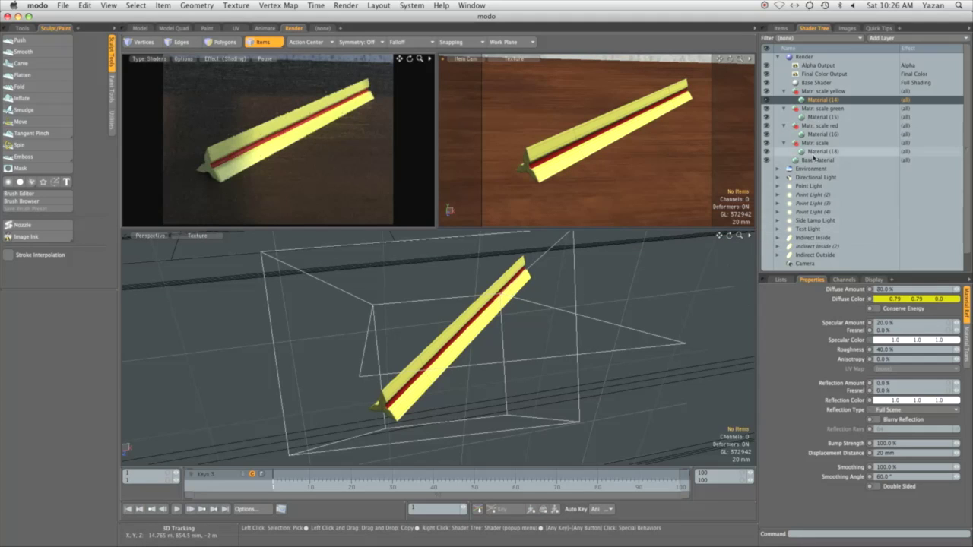
# Set the base scale material to 70% diffuse, 4% specular, 5% reflection and 15% reflection Fresnel.
pyautogui.click(814, 153)
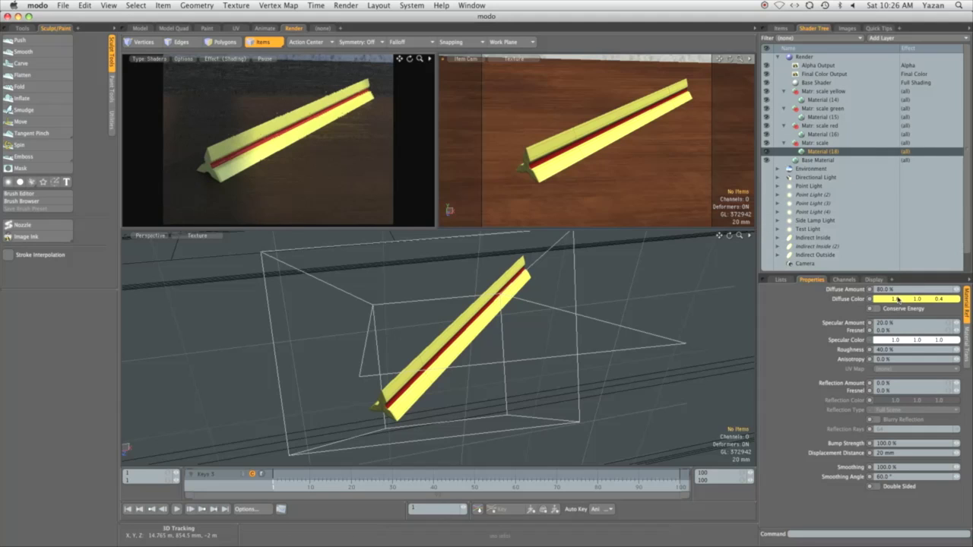
pyautogui.write('70')
pyautogui.press('Return')
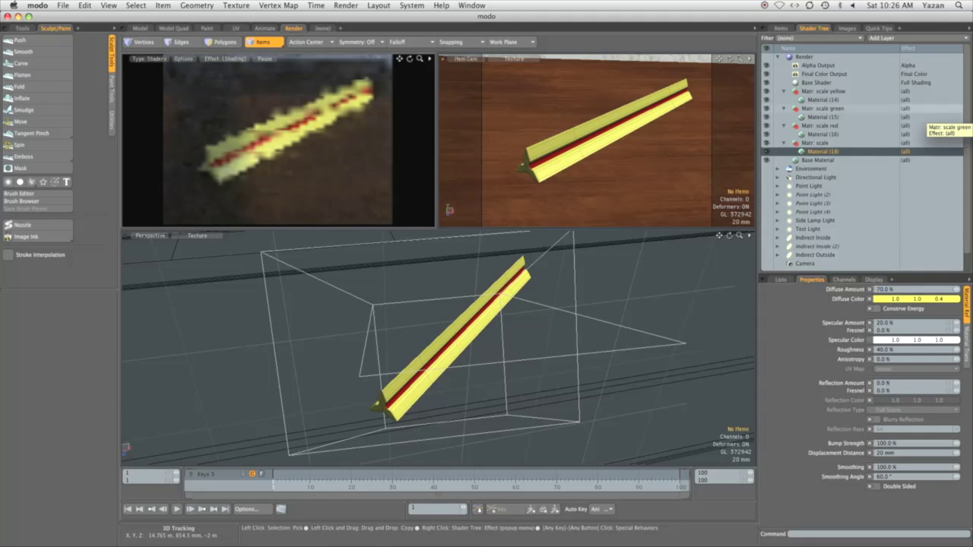
pyautogui.click(900, 324)
pyautogui.press('Return')
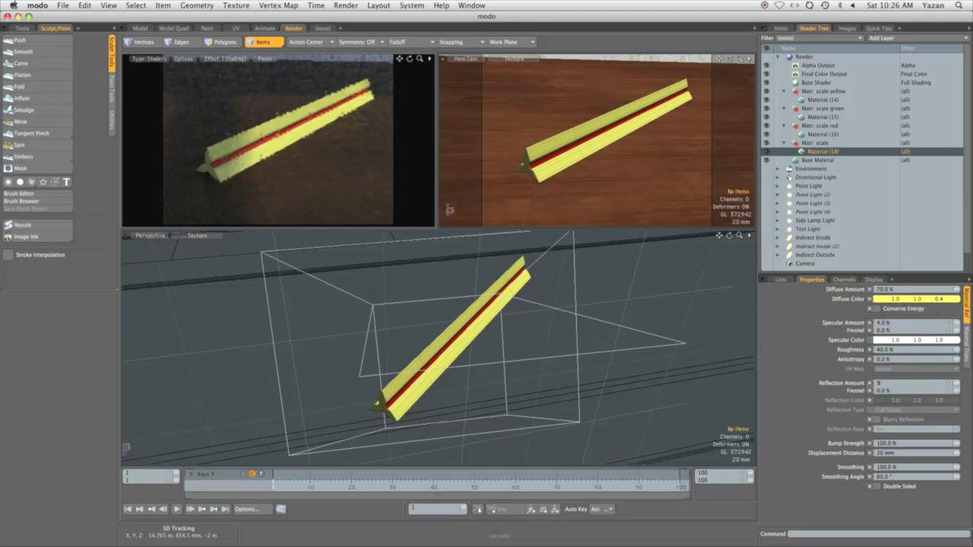
pyautogui.write('5')
pyautogui.press('Return')
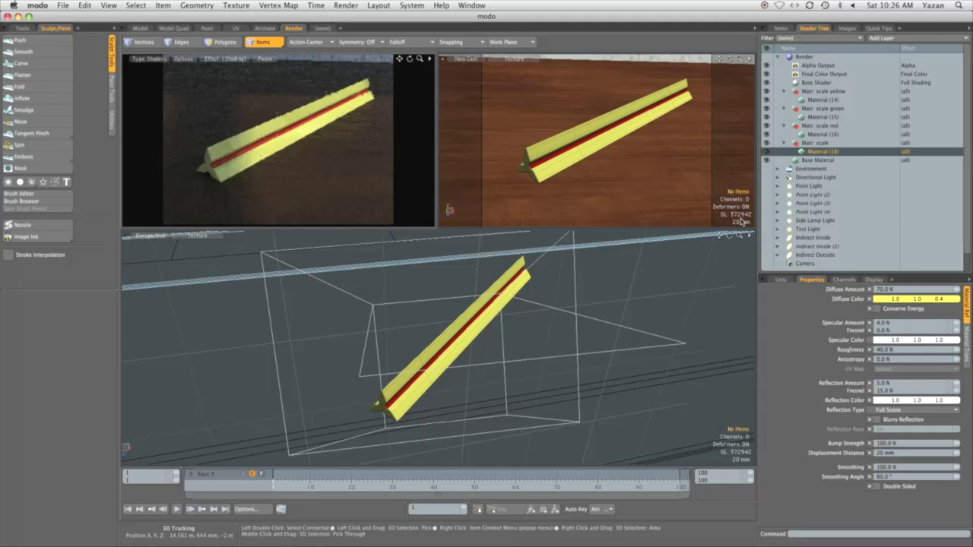
# Show the Butter Paper item and frame it with its cube in the item camera view.
pyautogui.click(783, 28)
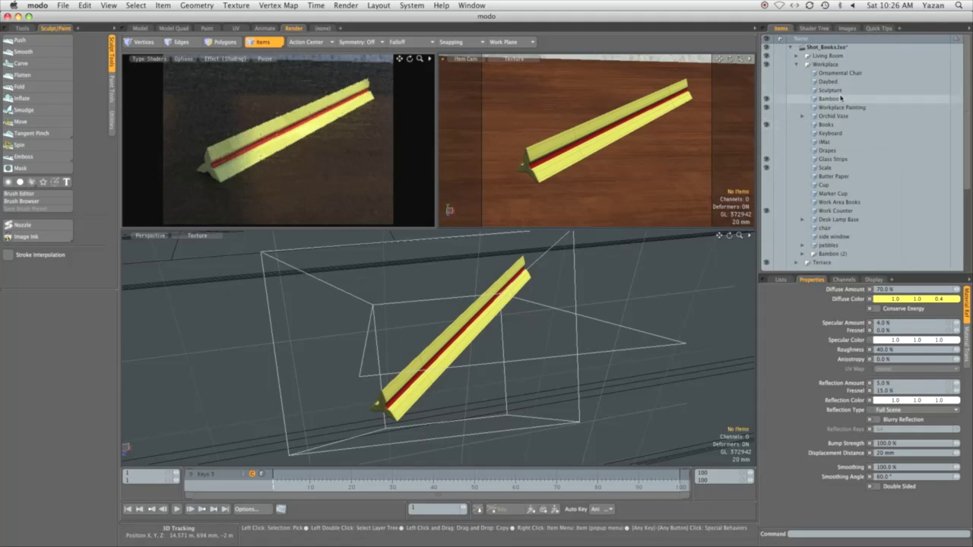
pyautogui.click(844, 177)
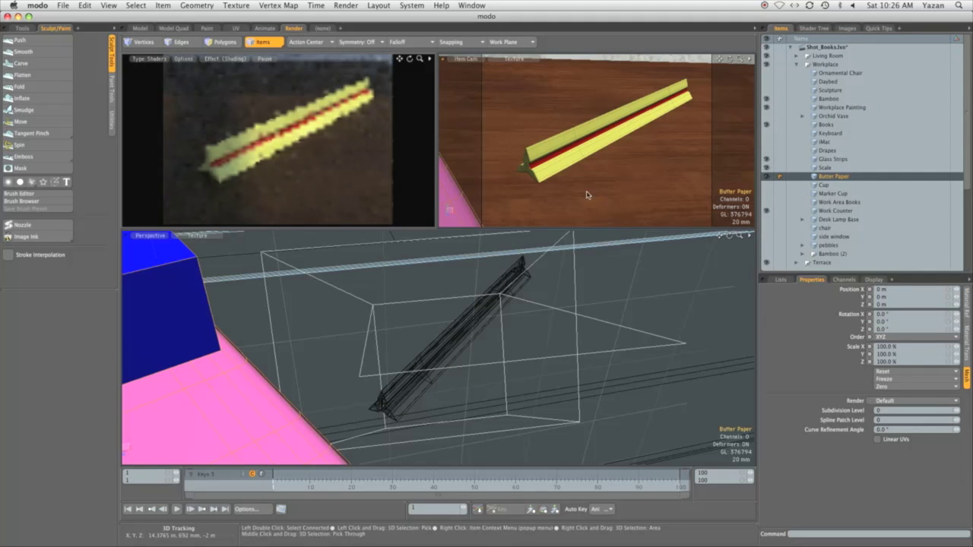
pyautogui.keyDown('alt'); pyautogui.moveTo(607, 221); pyautogui.dragTo(465, 180); pyautogui.keyUp('alt')
pyautogui.keyDown('ctrl'); pyautogui.keyDown('alt'); pyautogui.moveTo(591, 168); pyautogui.dragTo(619, 162); pyautogui.keyUp('alt'); pyautogui.keyUp('ctrl')
# Set the SteelCube material's diffuse amount to 5% in the Shader Tree.
pyautogui.click(813, 28)
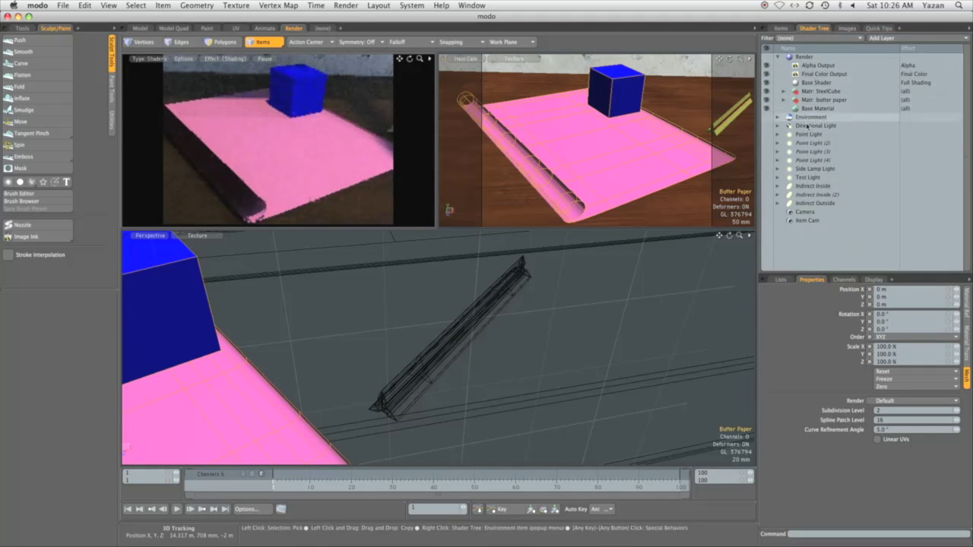
pyautogui.click(784, 92)
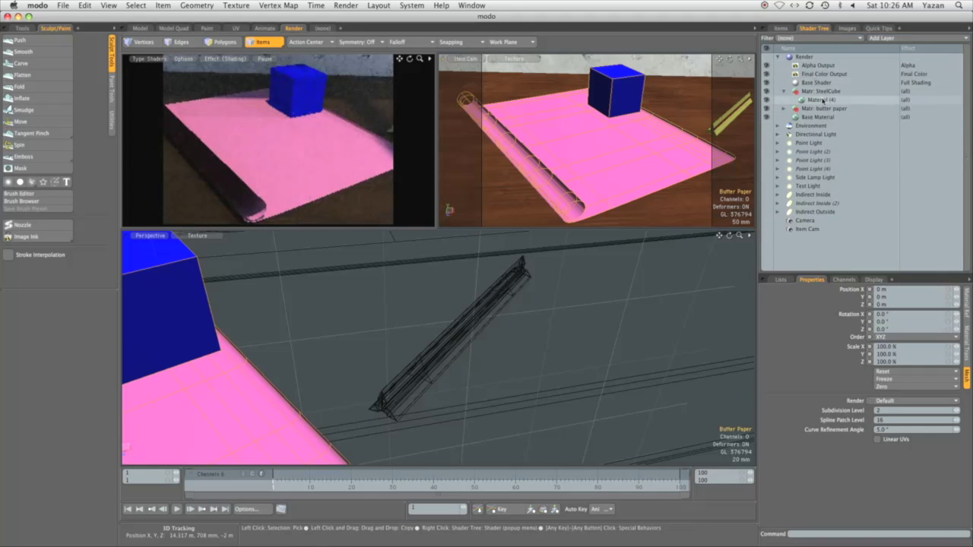
pyautogui.click(819, 100)
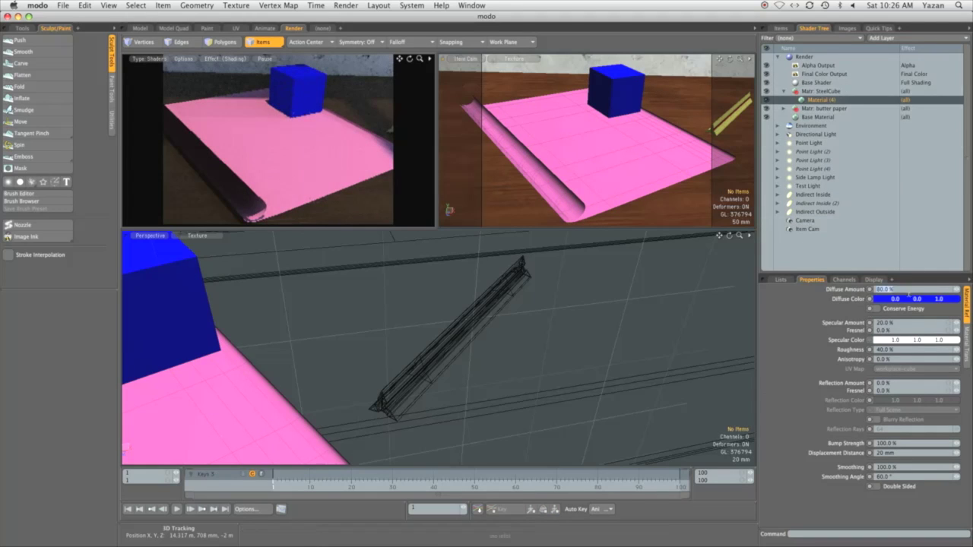
pyautogui.write('5')
pyautogui.press('Return')
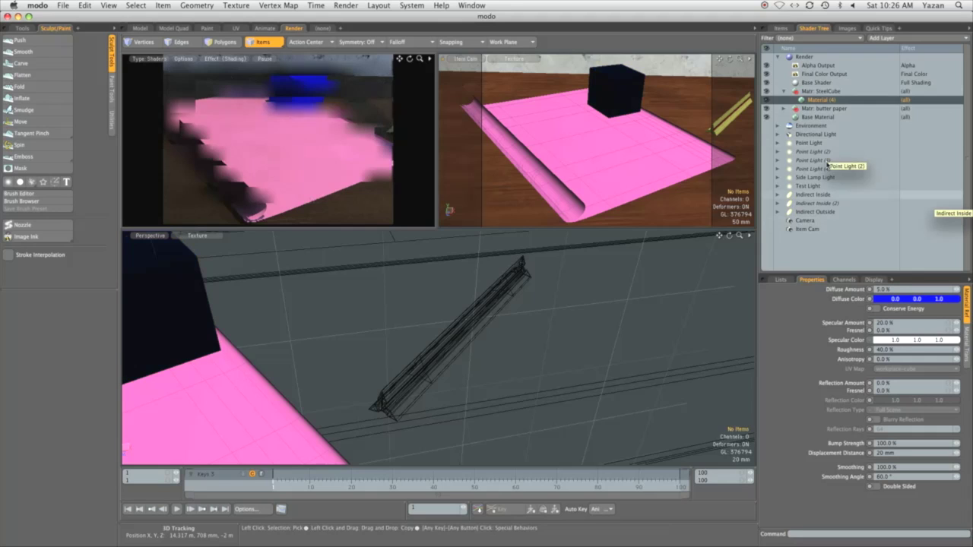
# Set the SteelCube material's reflection amount to 90% and reflection Fresnel to 98%, and enable blurry reflection.
pyautogui.click(888, 383)
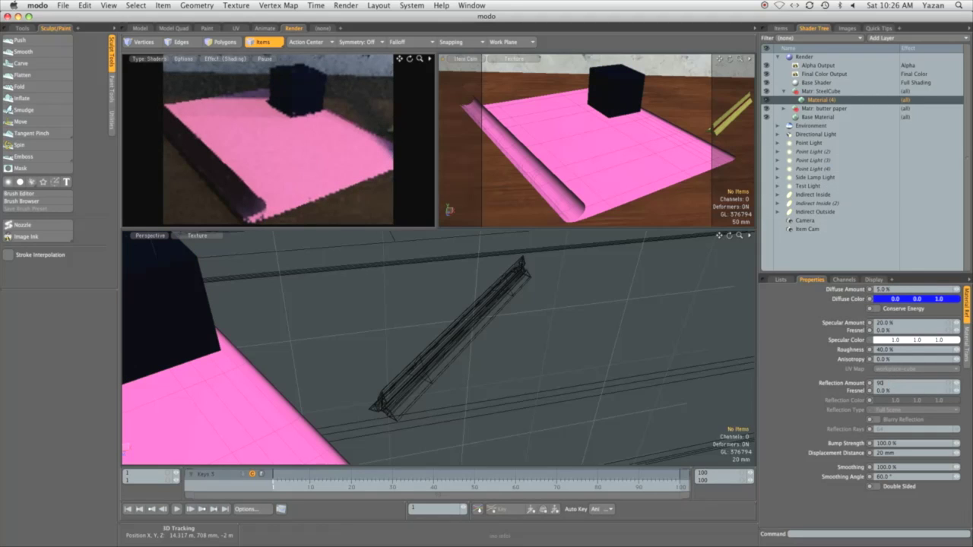
pyautogui.write('90')
pyautogui.press('Tab')
pyautogui.write('98')
pyautogui.press('Return')
pyautogui.click(895, 421)
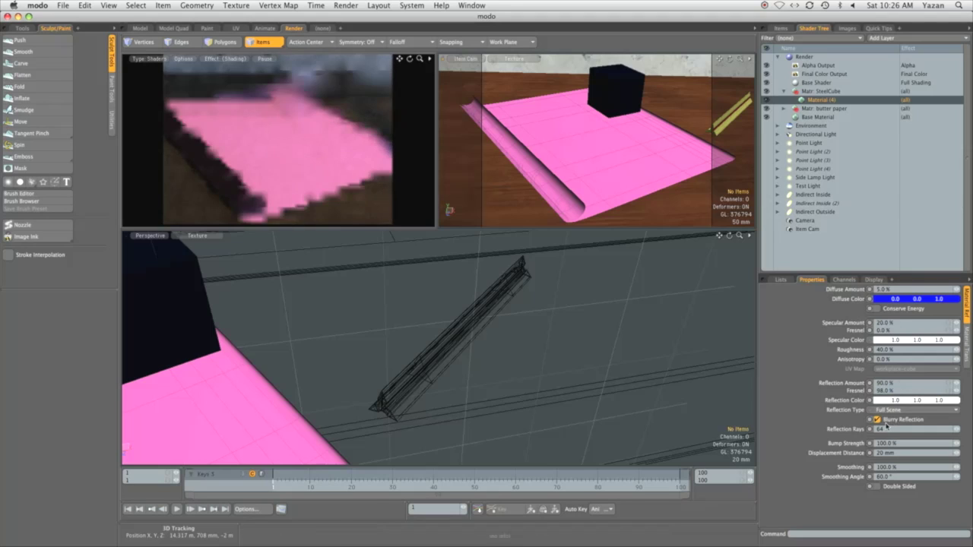
# Set the SteelCube material's roughness to 60% and anisotropy to 40%, using the workplace-cube UV map.
pyautogui.click(897, 350)
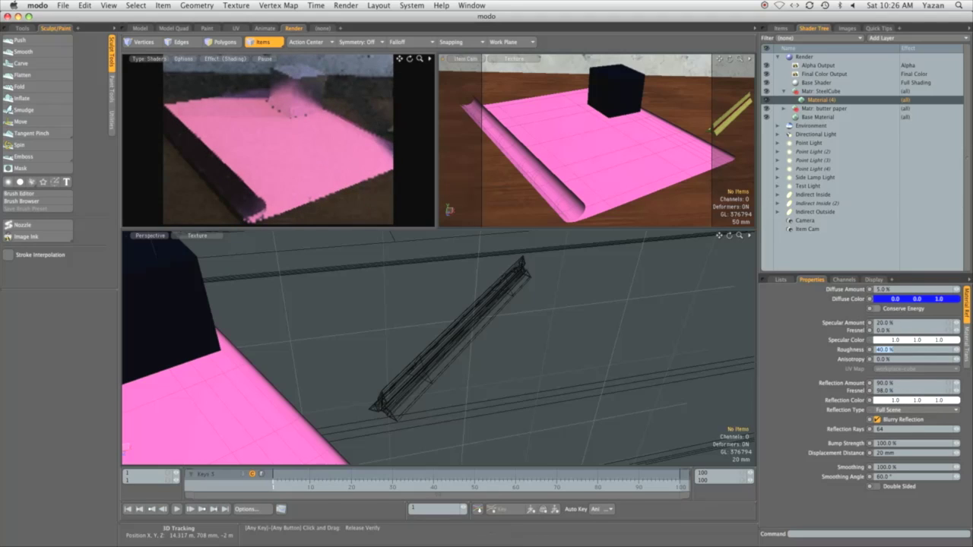
pyautogui.press('Return')
pyautogui.click(897, 359)
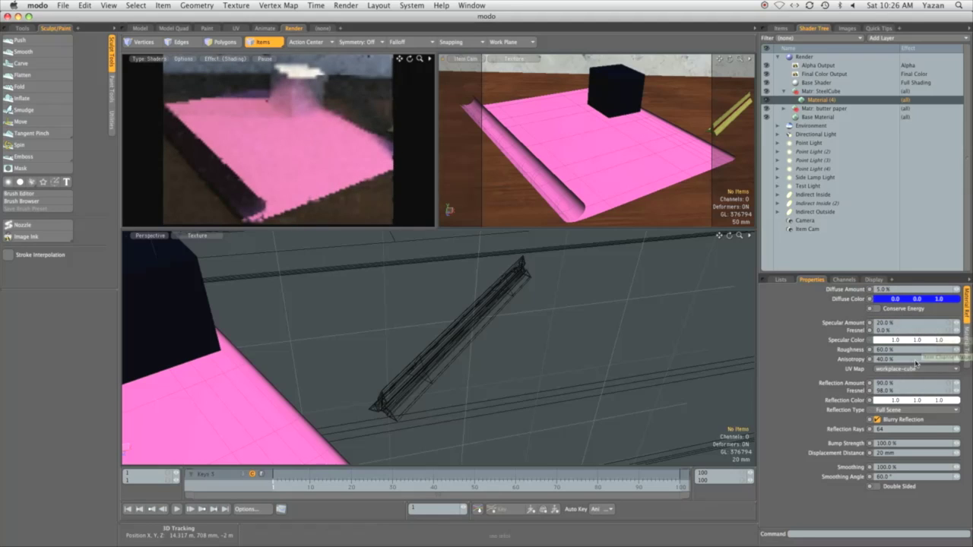
pyautogui.click(892, 369)
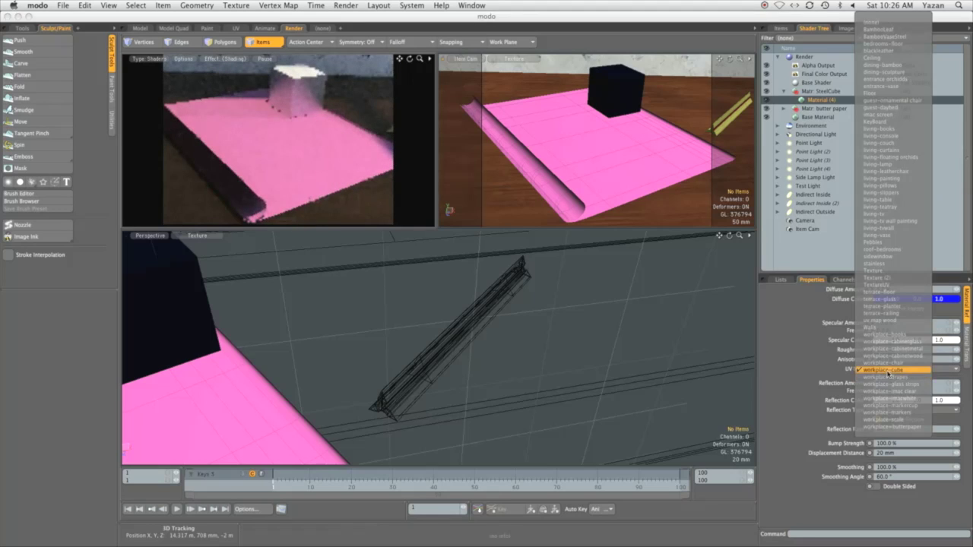
pyautogui.click(837, 378)
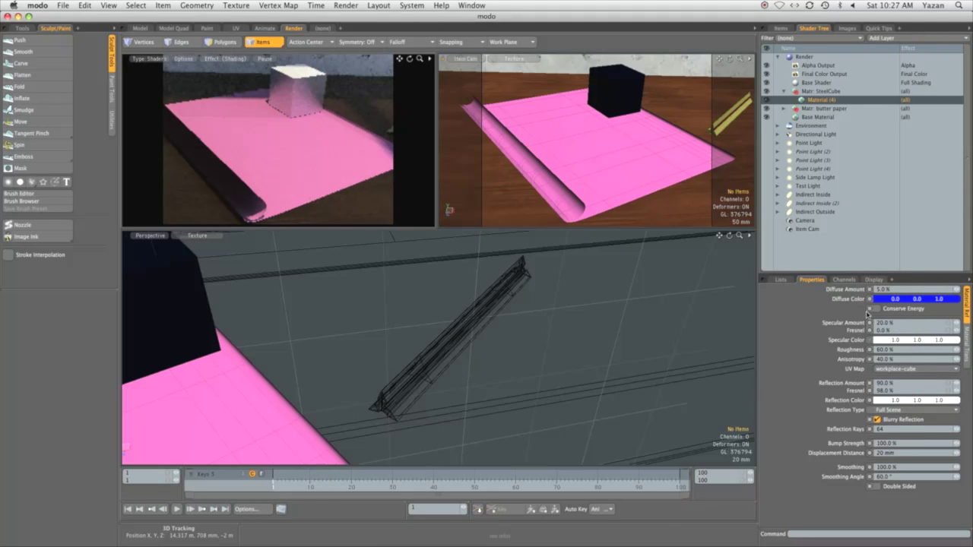
# Add the butter paper.JPG image from the Textures folder as an image map layer above the butter paper material.
pyautogui.click(784, 109)
pyautogui.click(837, 118)
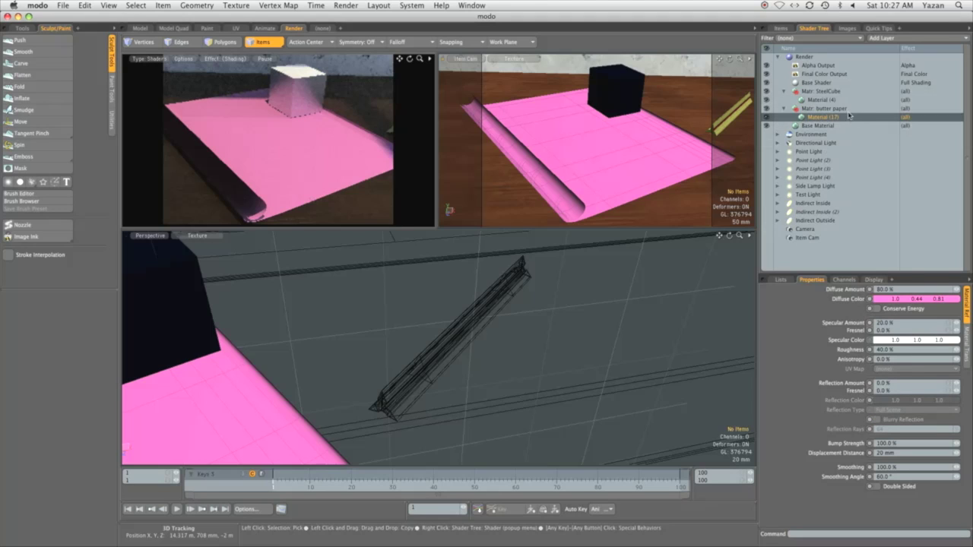
pyautogui.click(880, 38)
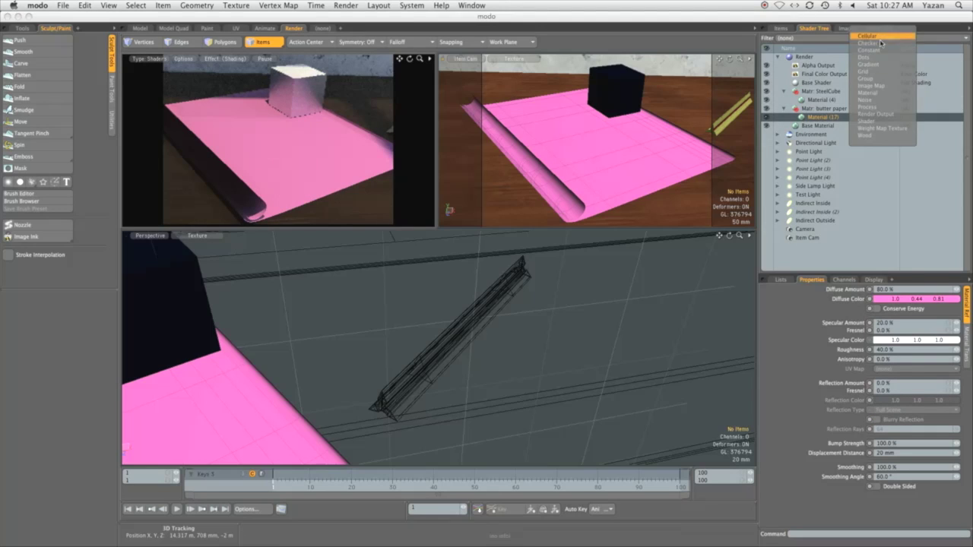
pyautogui.click(873, 87)
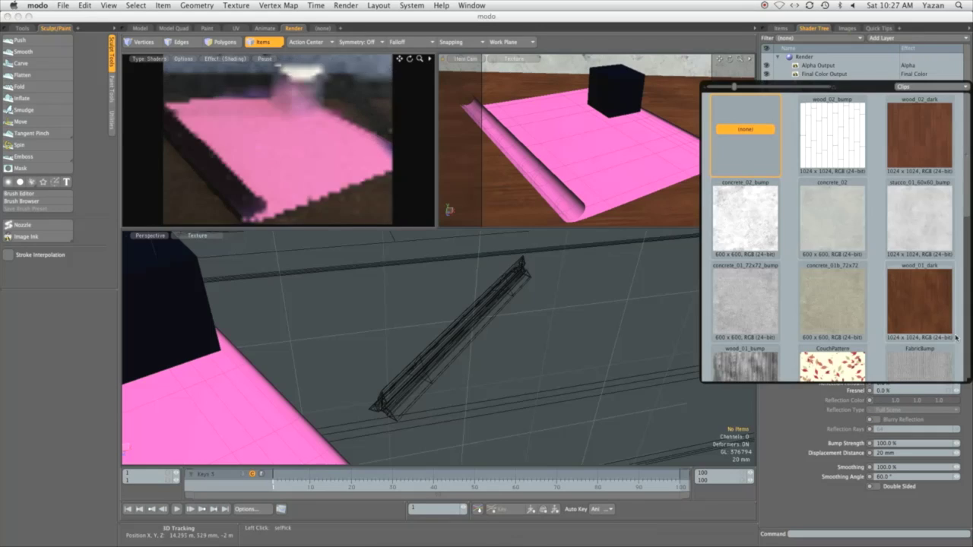
pyautogui.scroll(-3, 863, 327)
pyautogui.scroll(-5, 864, 327)
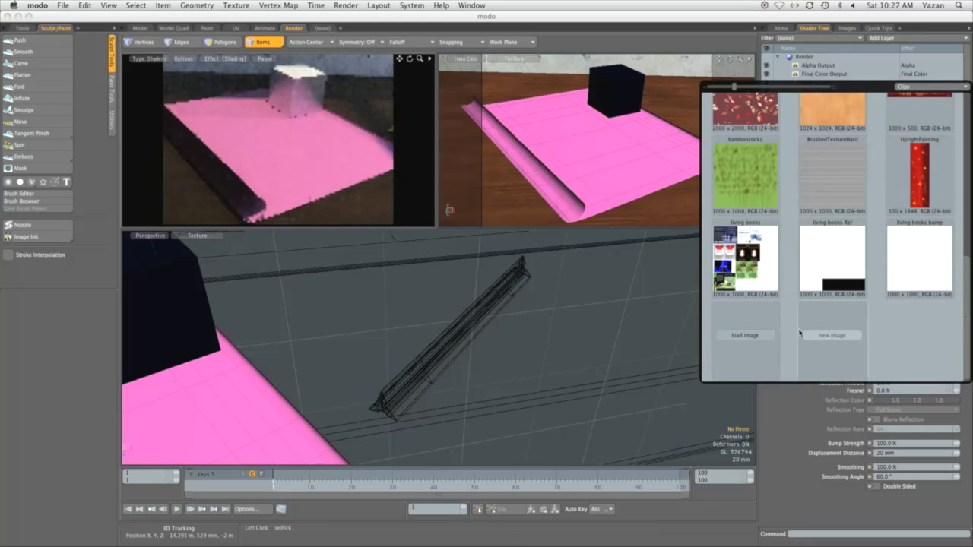
pyautogui.click(746, 334)
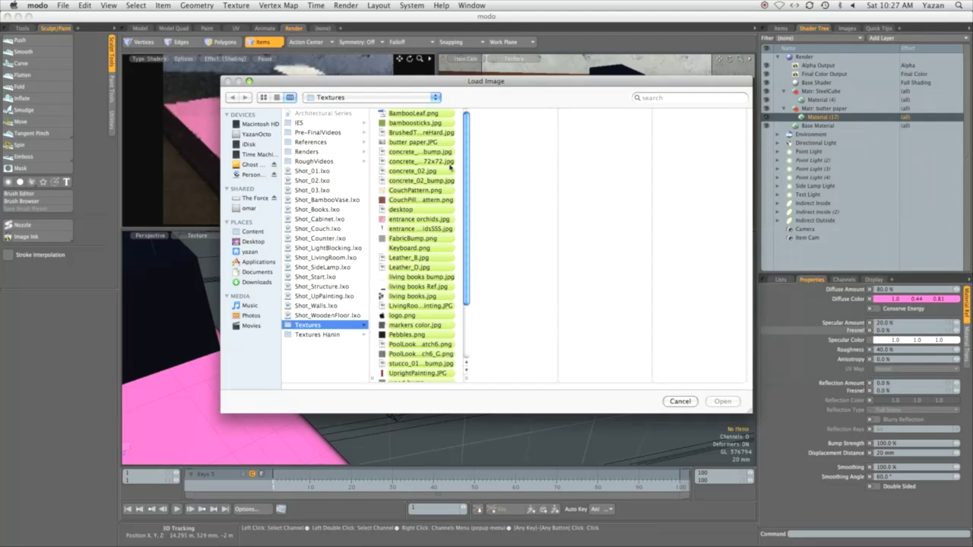
pyautogui.click(437, 143)
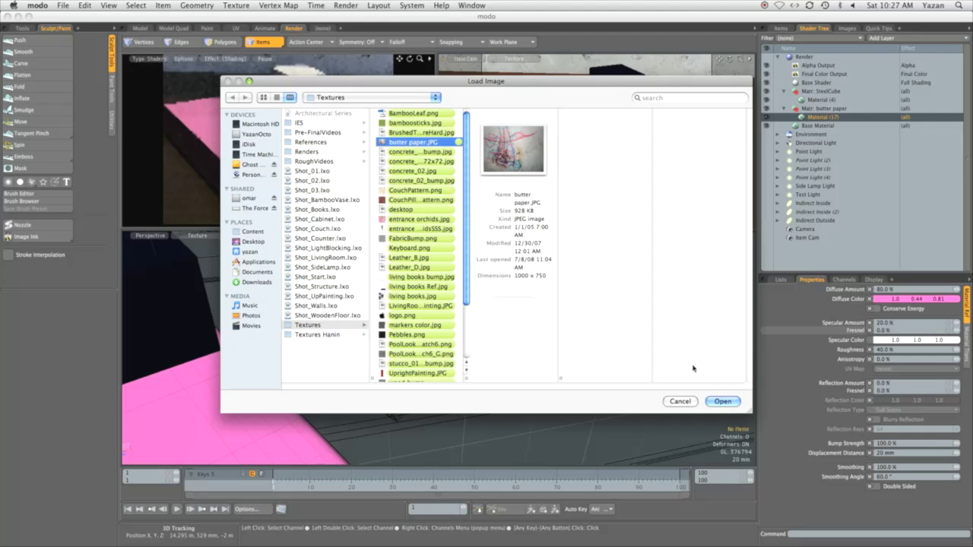
pyautogui.click(722, 402)
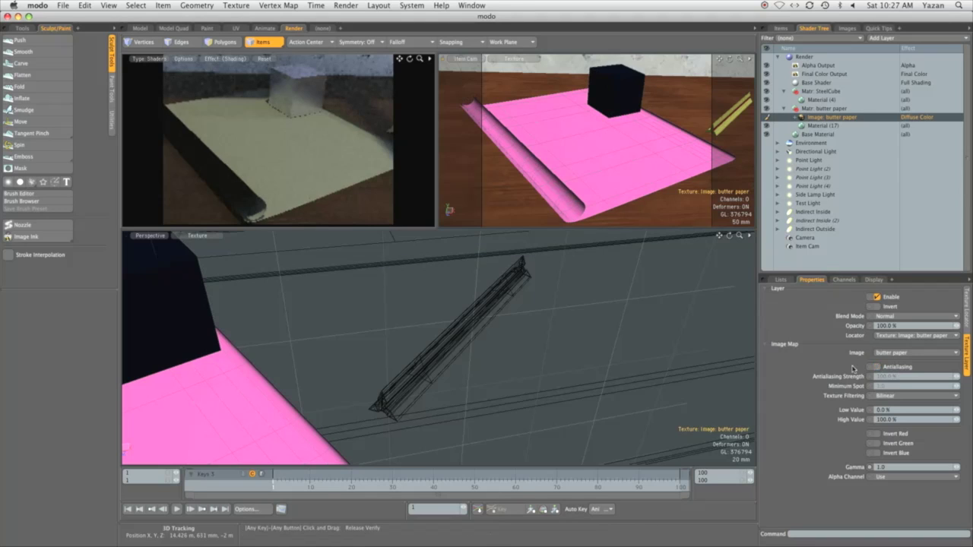
# Assign the workplace-butterpaper UV map to the butter paper image's texture locator.
pyautogui.click(965, 308)
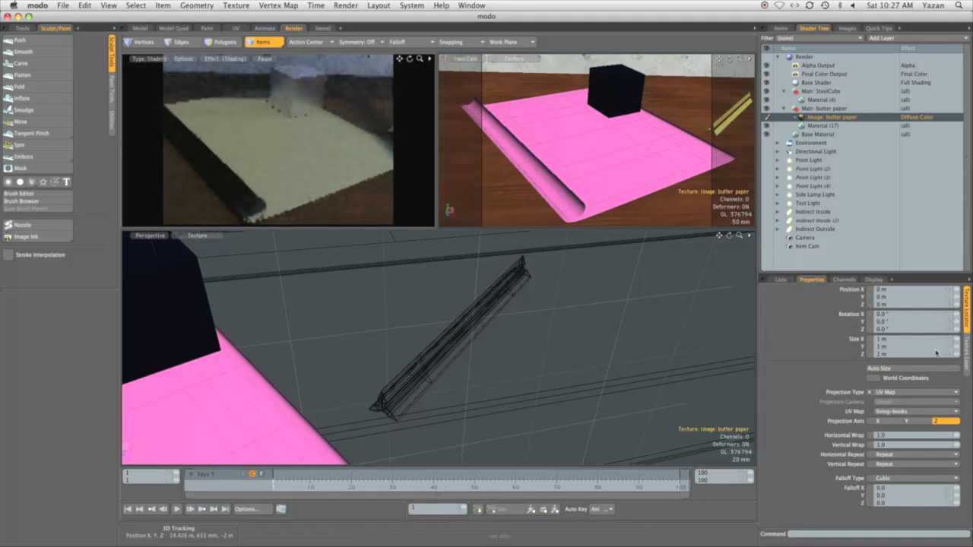
pyautogui.click(905, 412)
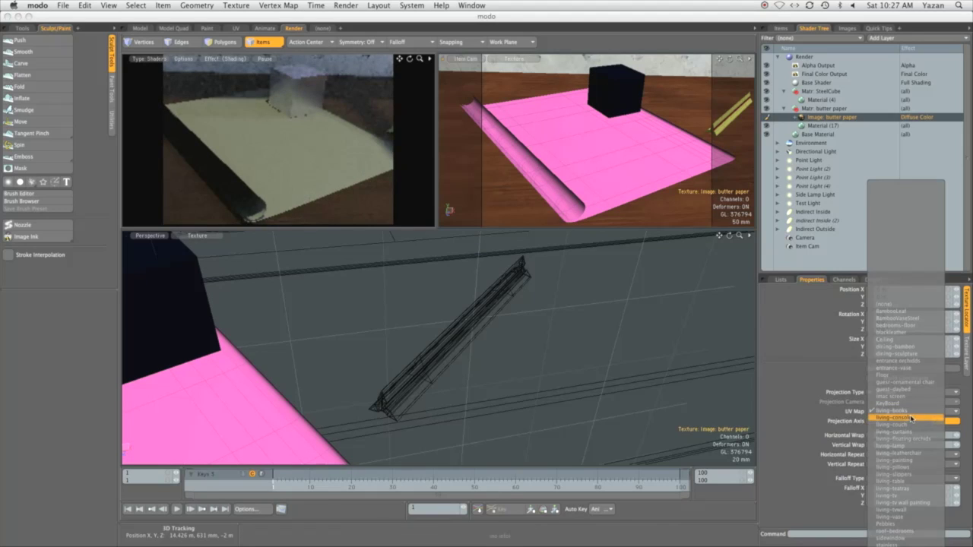
pyautogui.click(918, 503)
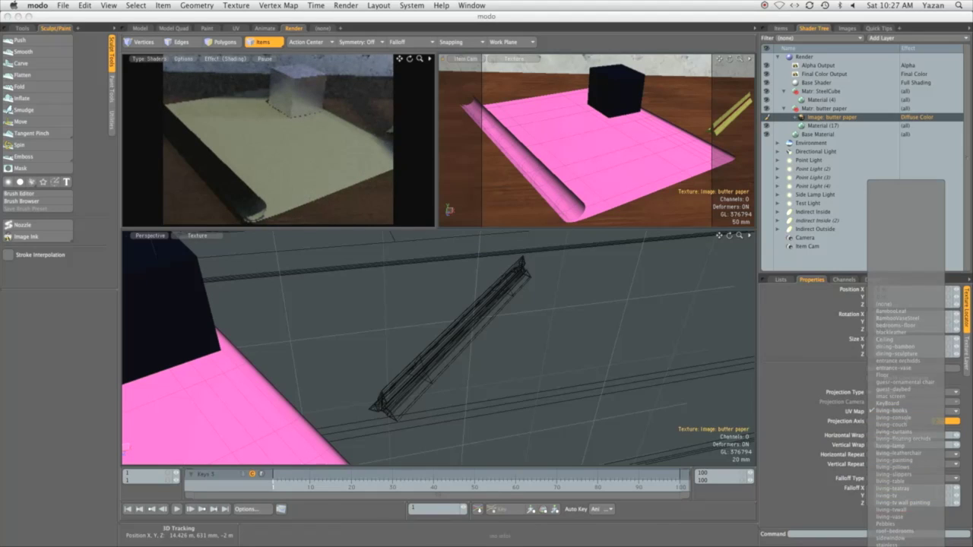
pyautogui.scroll(-5, 912, 533)
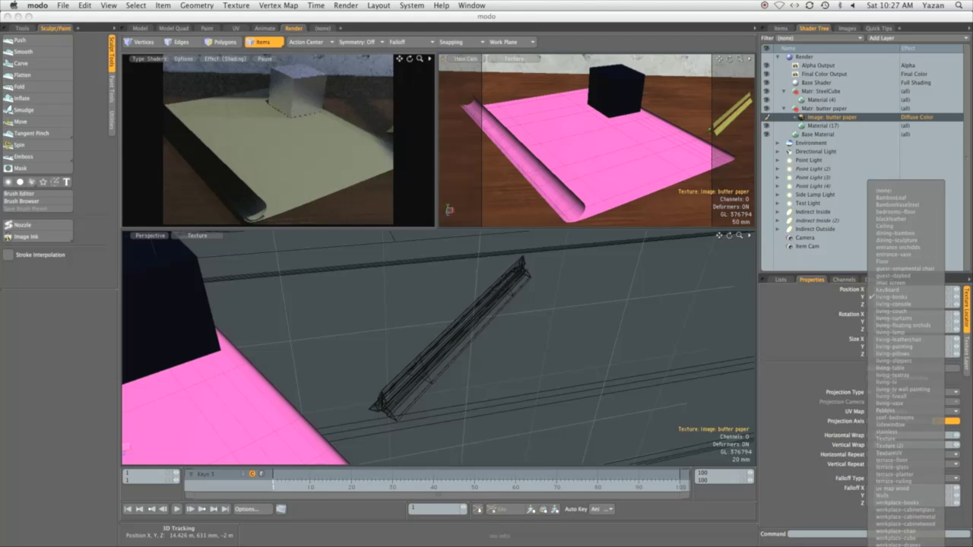
pyautogui.click(904, 543)
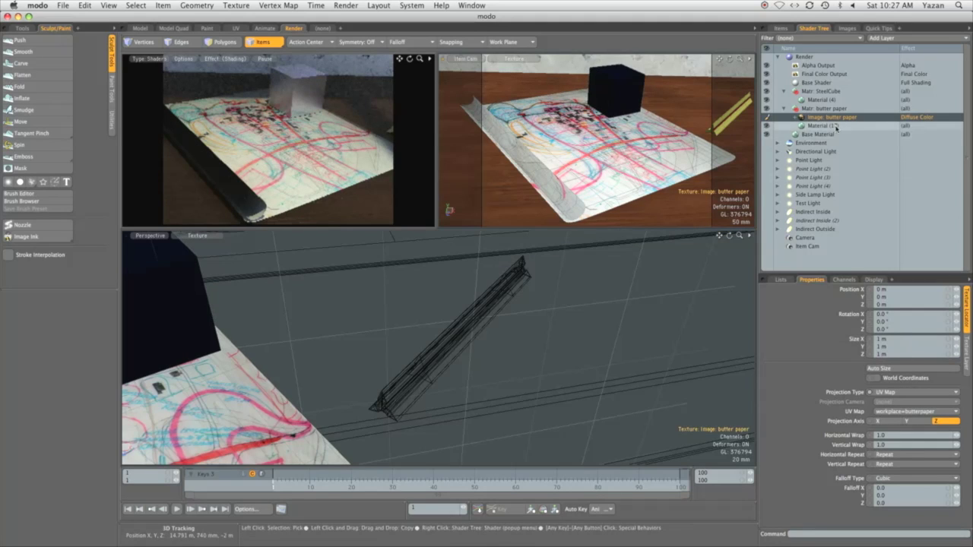
# Make the butter paper material double sided with a 3% specular amount and 70% roughness.
pyautogui.click(847, 125)
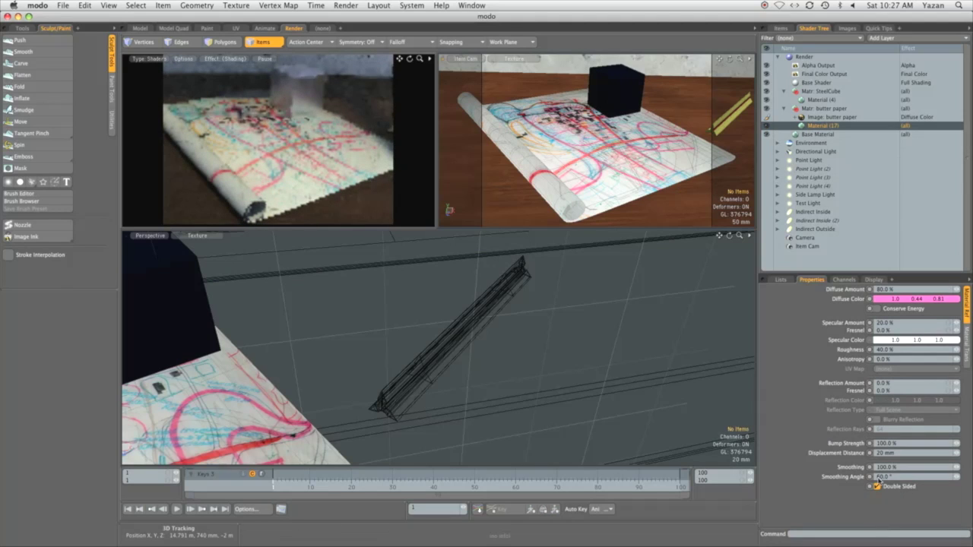
pyautogui.click(900, 324)
pyautogui.press('Return')
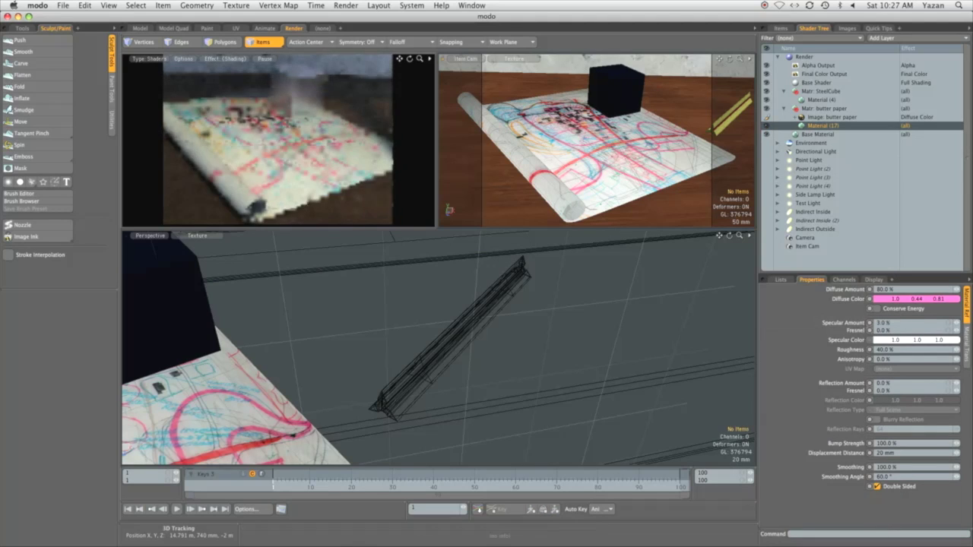
pyautogui.click(910, 350)
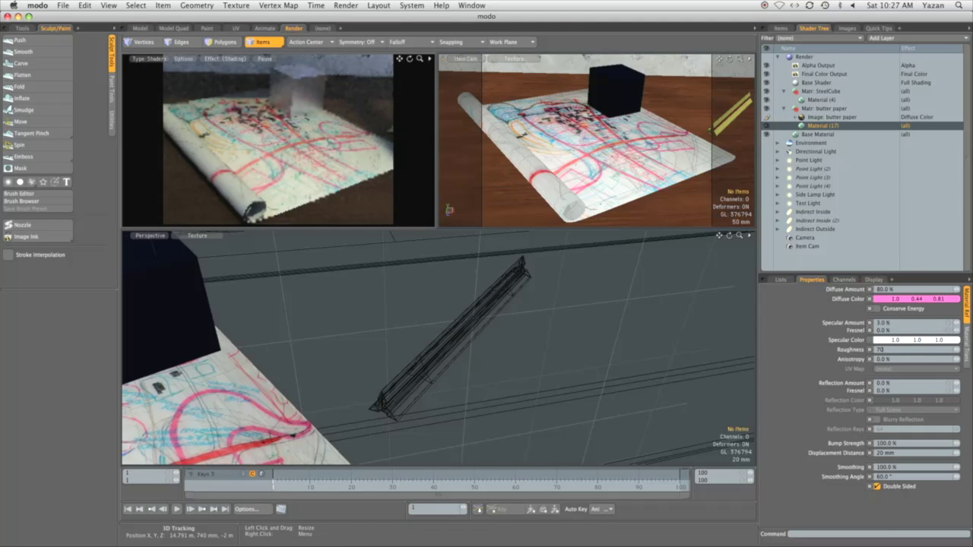
pyautogui.write('70')
pyautogui.press('Return')
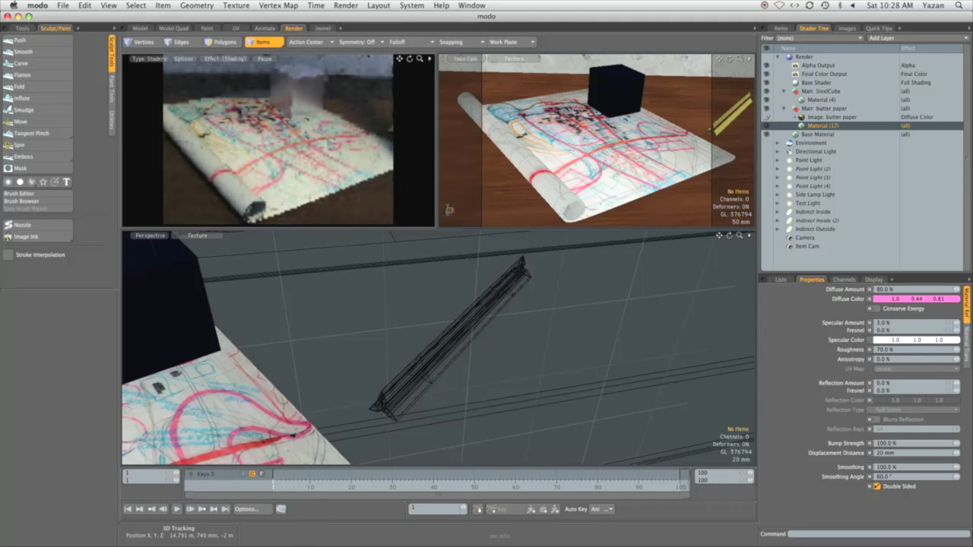
# Set the butter paper material's subsurface amount to 100%.
pyautogui.click(965, 351)
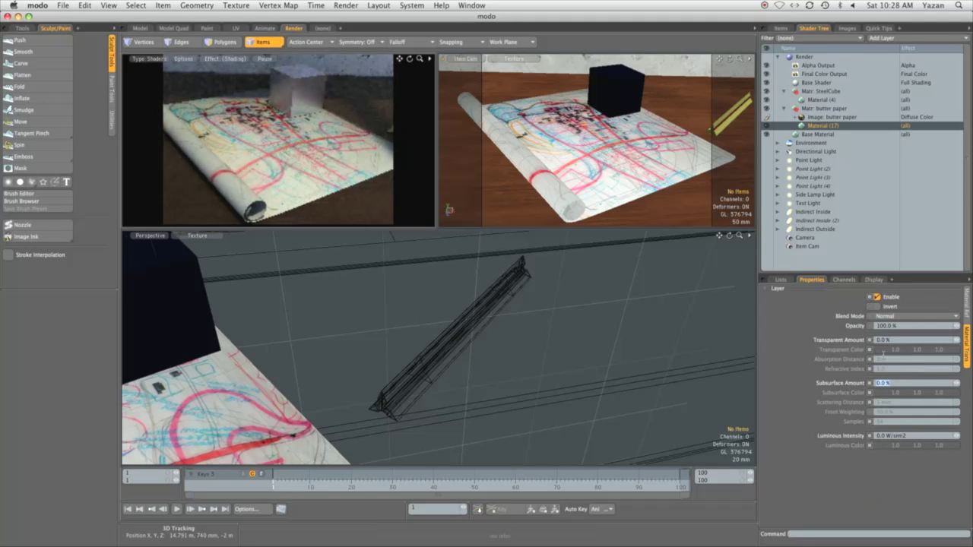
pyautogui.write('100')
pyautogui.press('Return')
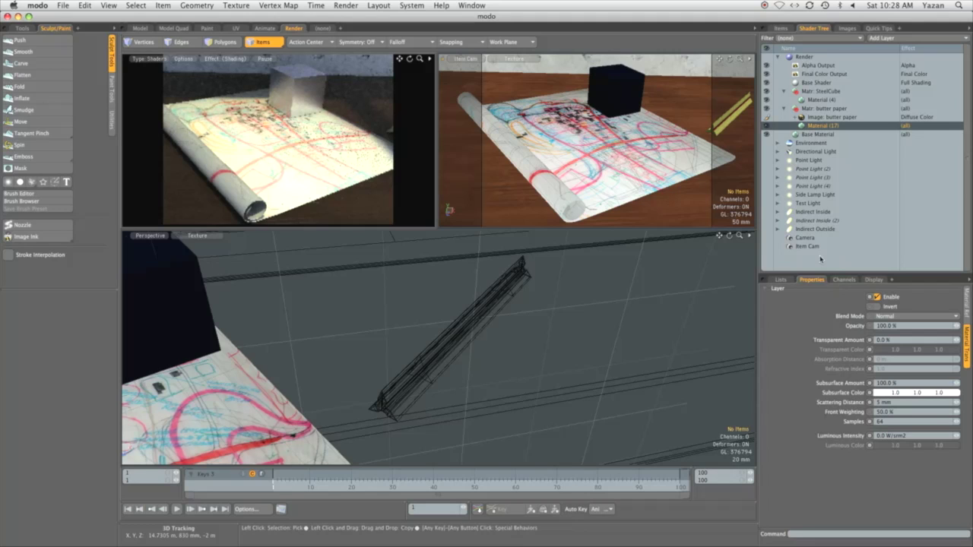
# Duplicate the butter paper image layer and set the copy's effect to Subsurface Color.
pyautogui.rightClick(876, 121)
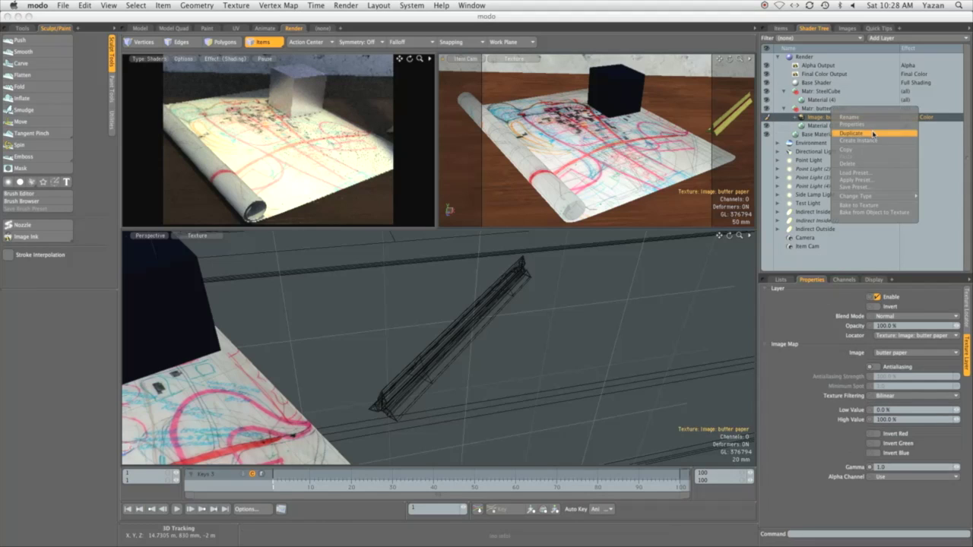
pyautogui.click(874, 133)
pyautogui.click(912, 117)
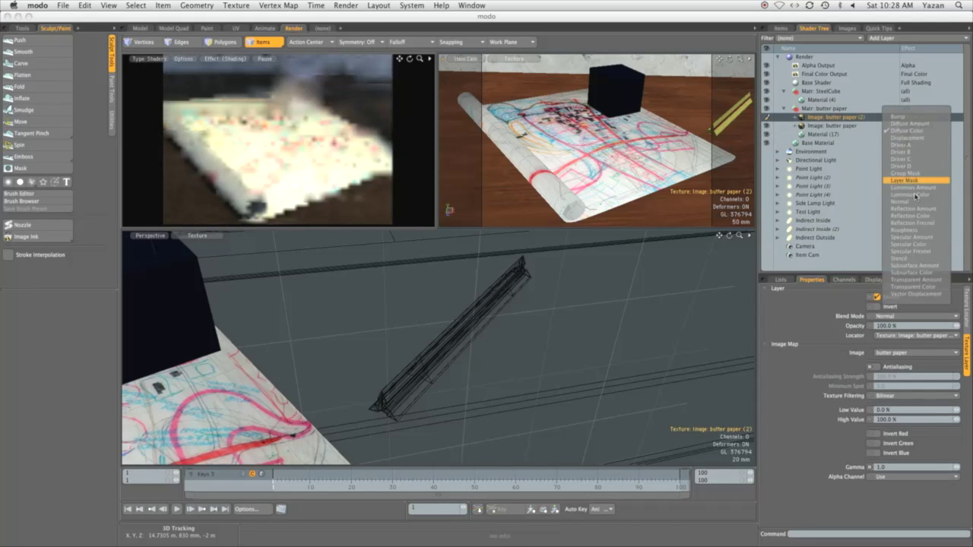
pyautogui.click(919, 273)
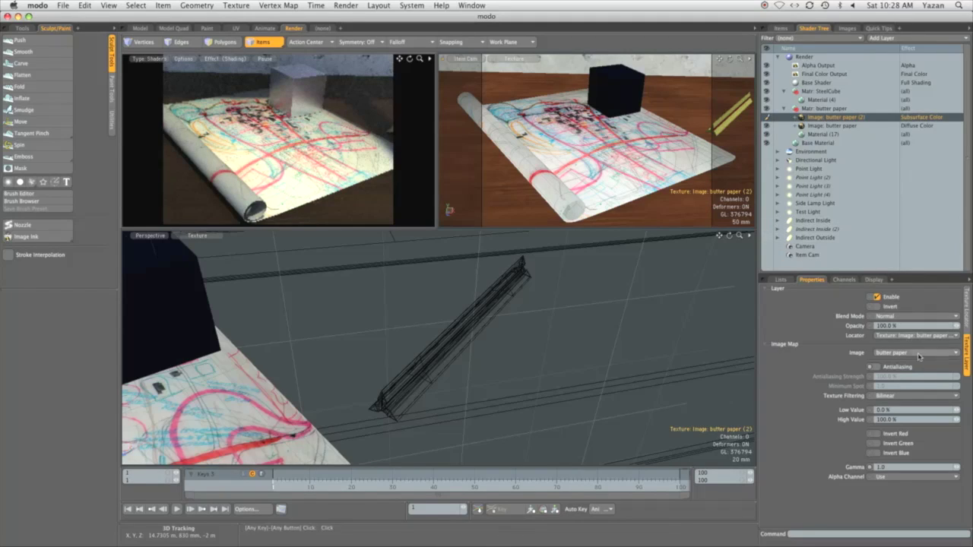
# Set the butter paper material's scattering distance to 0 m and its transparent amount to 10%.
pyautogui.click(842, 135)
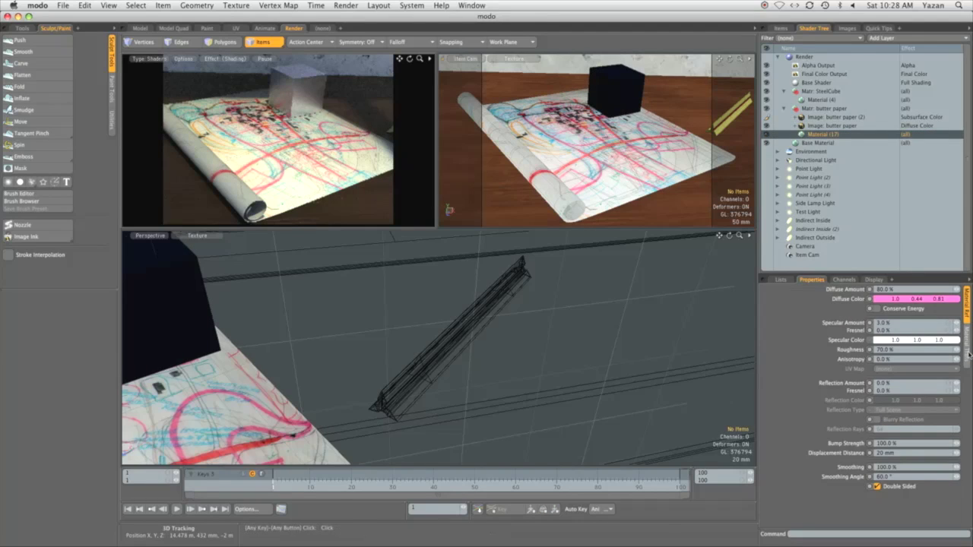
pyautogui.click(964, 354)
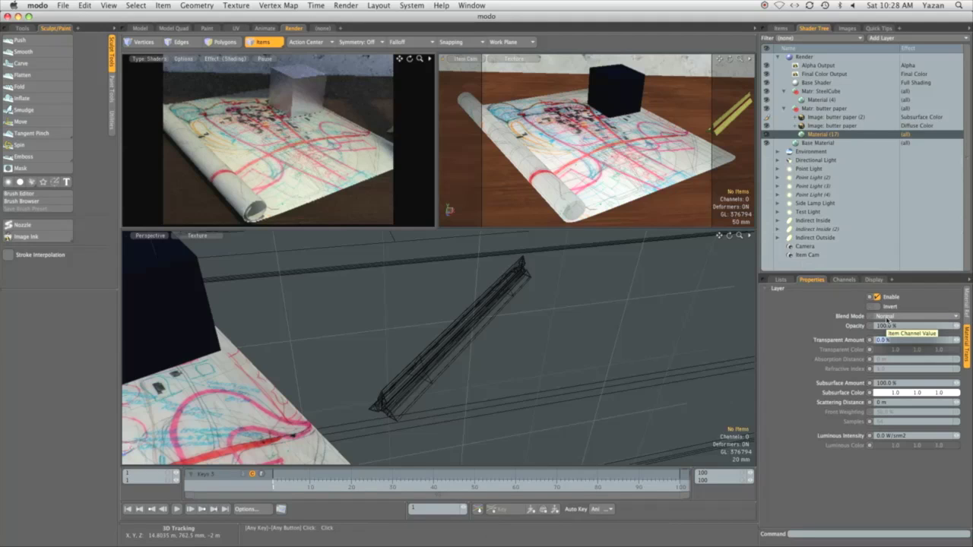
pyautogui.write('10')
pyautogui.press('Return')
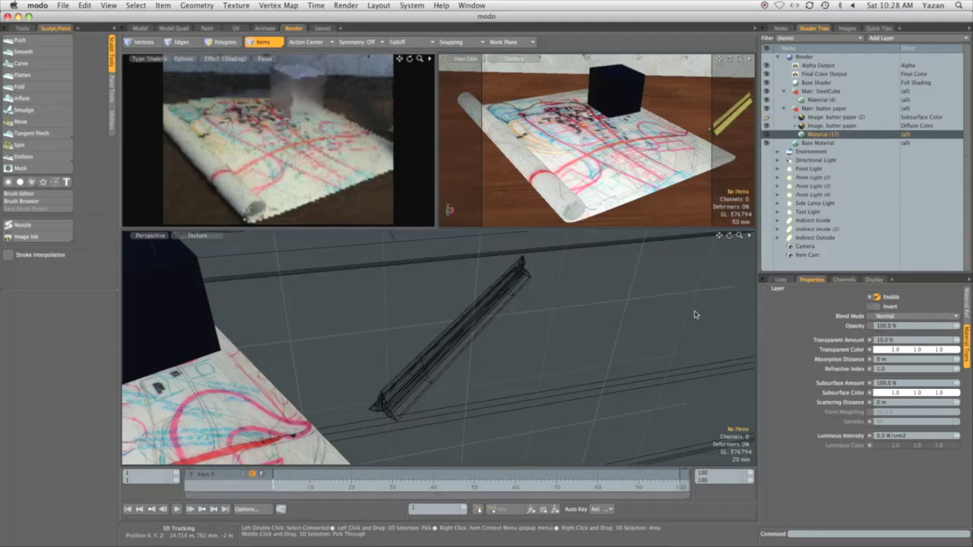
# Show the Cup item and frame it with its saucer in the item camera view.
pyautogui.click(782, 28)
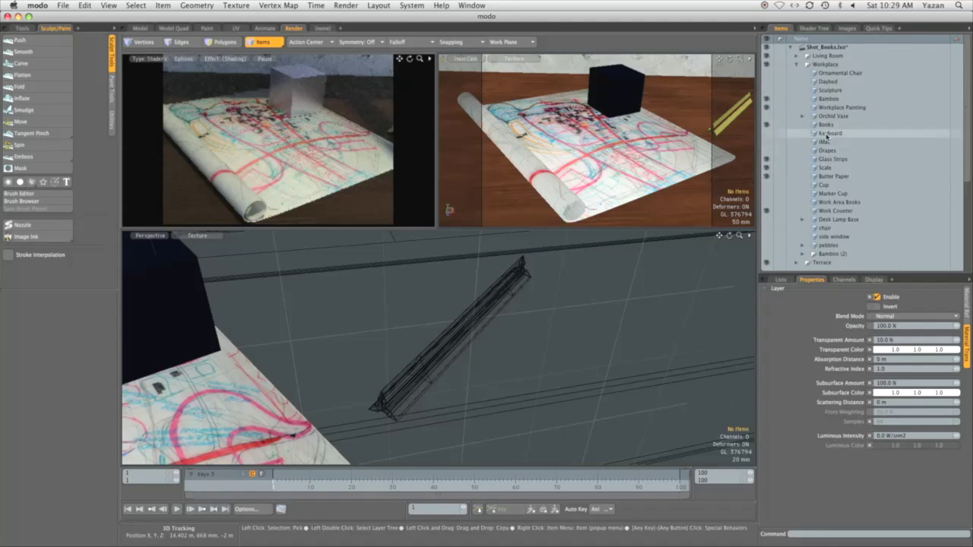
pyautogui.click(776, 185)
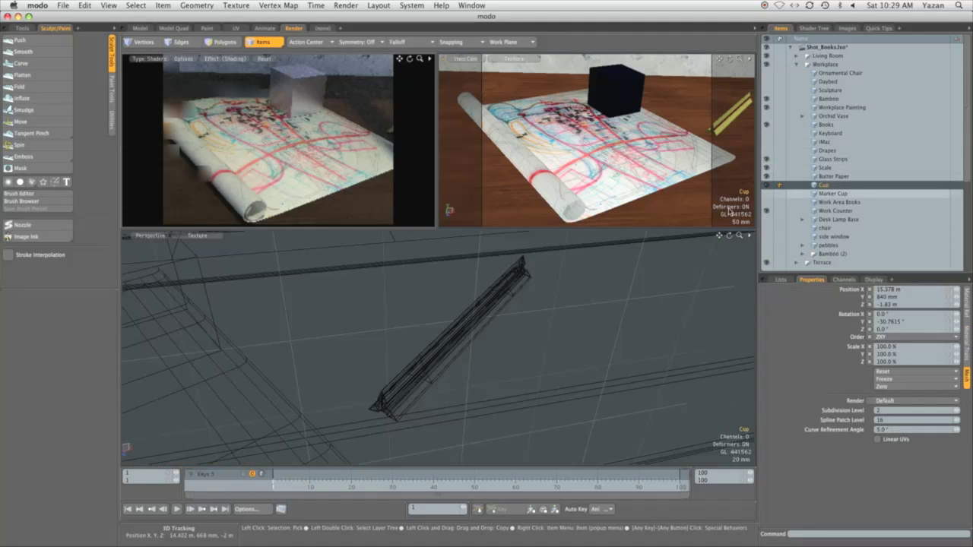
pyautogui.keyDown('ctrl'); pyautogui.keyDown('alt'); pyautogui.moveTo(647, 182); pyautogui.dragTo(640, 131); pyautogui.keyUp('alt'); pyautogui.keyUp('ctrl')
pyautogui.keyDown('alt'); pyautogui.keyDown('shift'); pyautogui.moveTo(513, 138); pyautogui.dragTo(510, 134); pyautogui.keyUp('shift'); pyautogui.keyUp('alt')
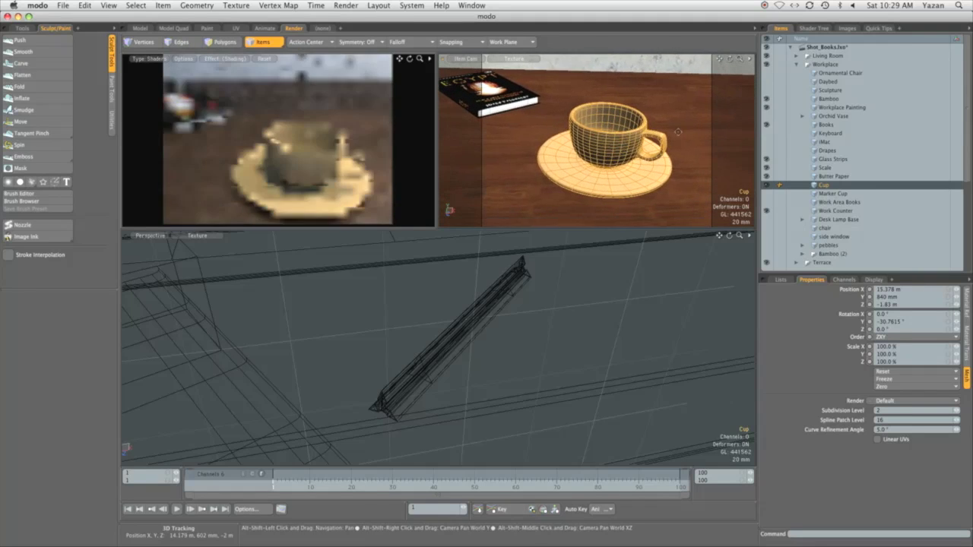
# Set the porcelain material's specular amount to 4% in the Shader Tree.
pyautogui.click(815, 28)
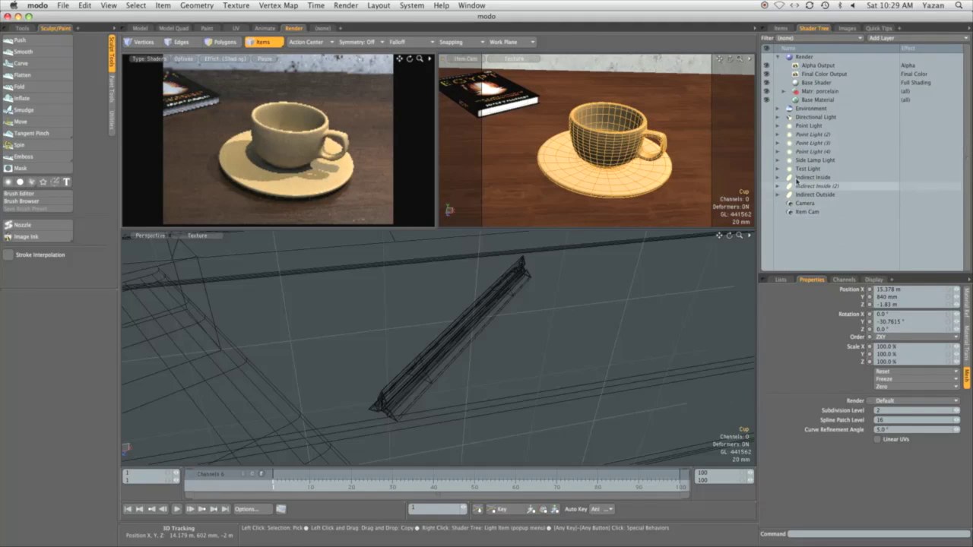
pyautogui.click(785, 91)
pyautogui.click(813, 99)
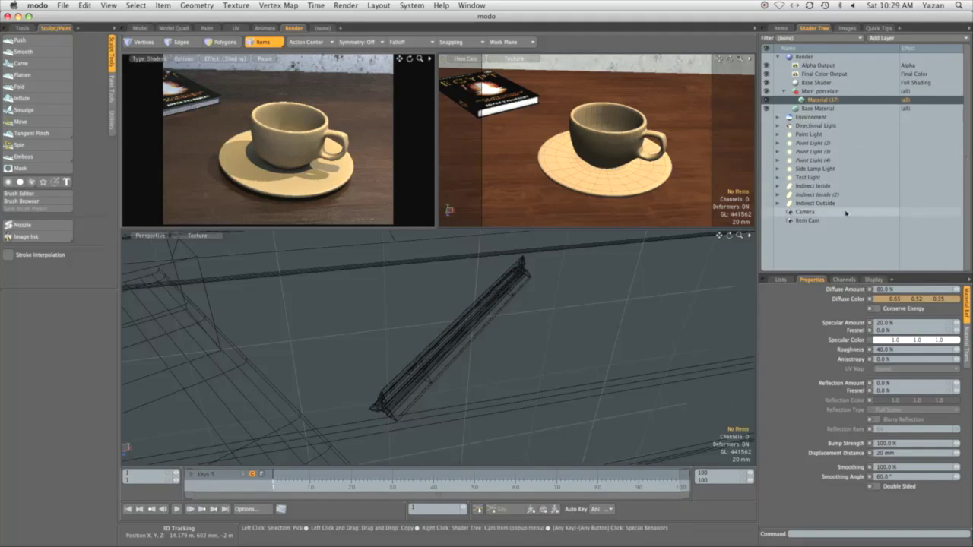
pyautogui.click(888, 324)
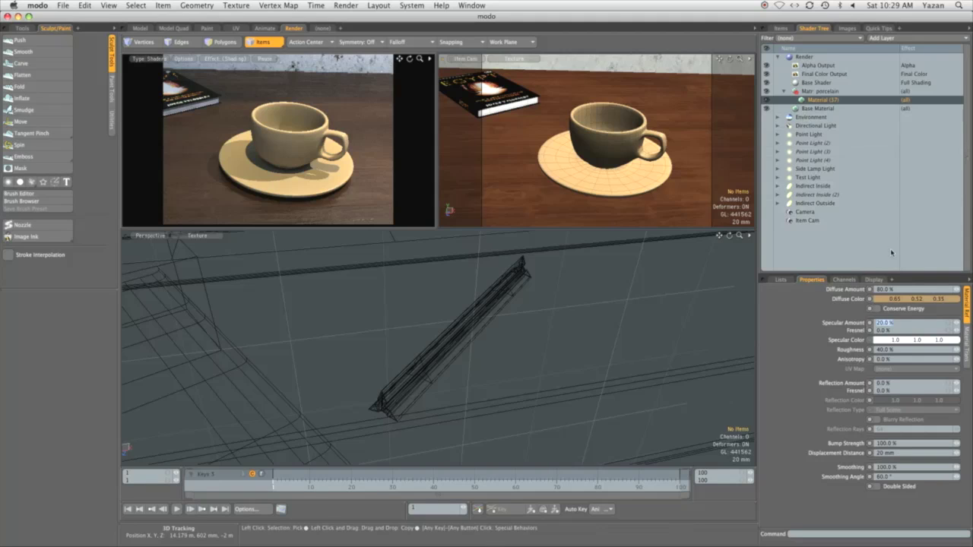
pyautogui.write('4')
pyautogui.press('Return')
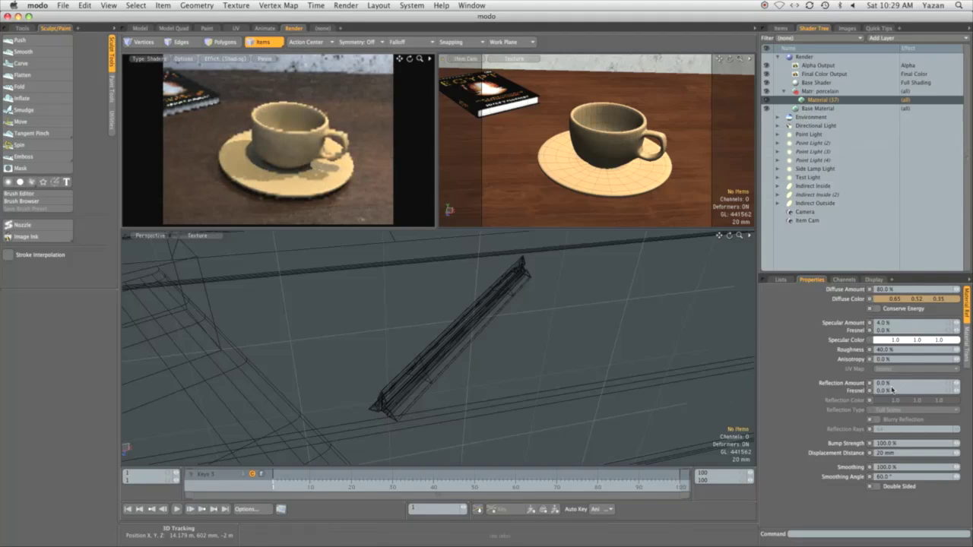
# Set the porcelain material's reflection amount to 10% and its reflection Fresnel to 35%.
pyautogui.write('35')
pyautogui.press('Return')
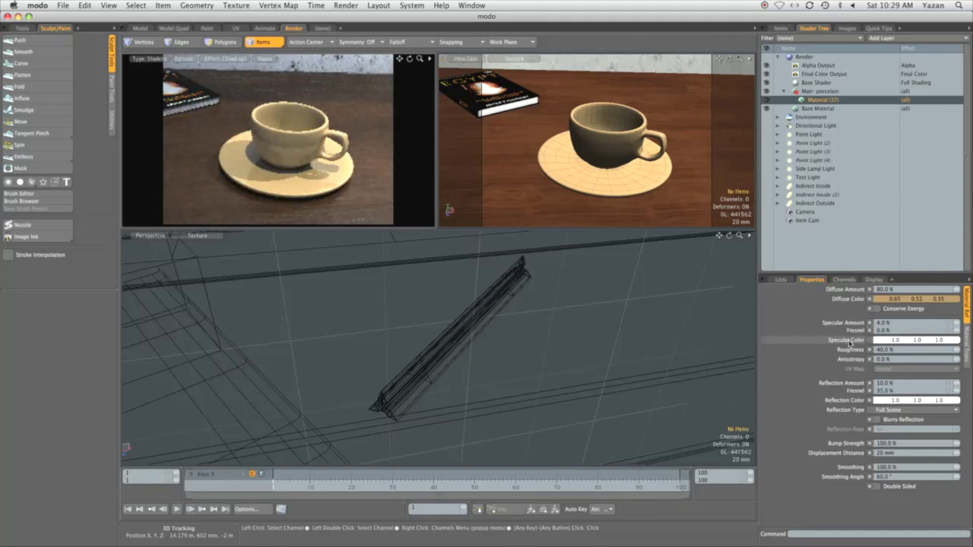
# Add a Noise texture to the porcelain group with its locator position at 0 m and size at 10 mm on all axes.
pyautogui.click(888, 38)
pyautogui.click(881, 100)
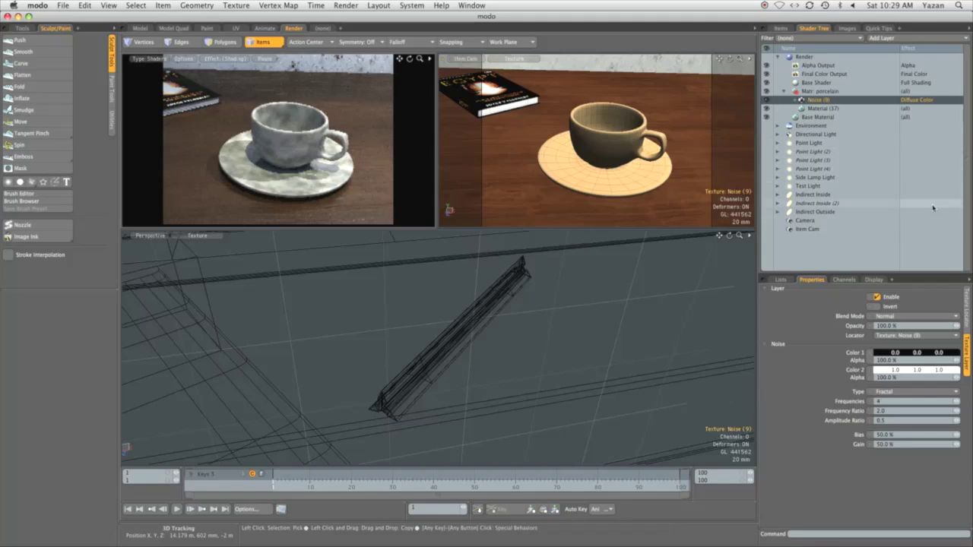
pyautogui.click(967, 304)
pyautogui.click(888, 289)
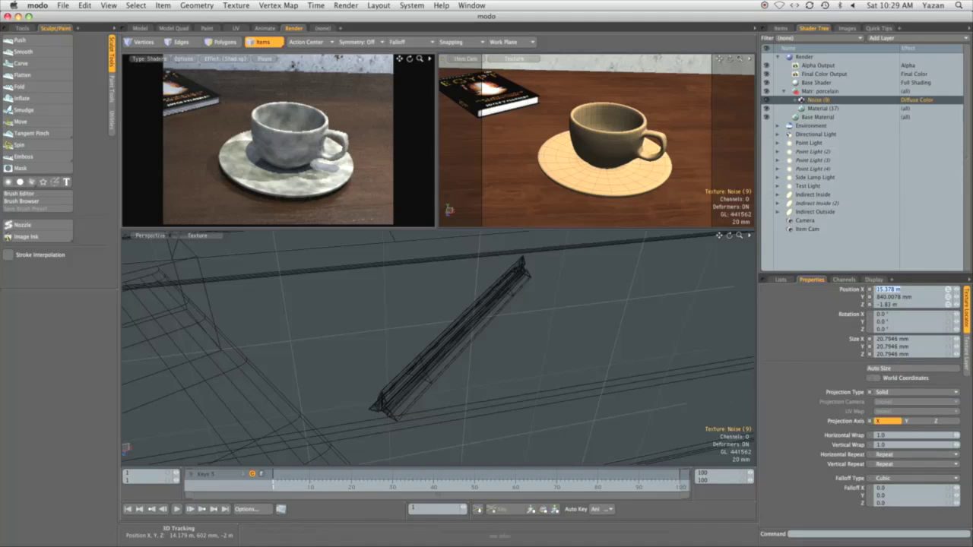
pyautogui.press('Tab')
pyautogui.press('Tab')
pyautogui.press('Tab')
pyautogui.click(948, 341)
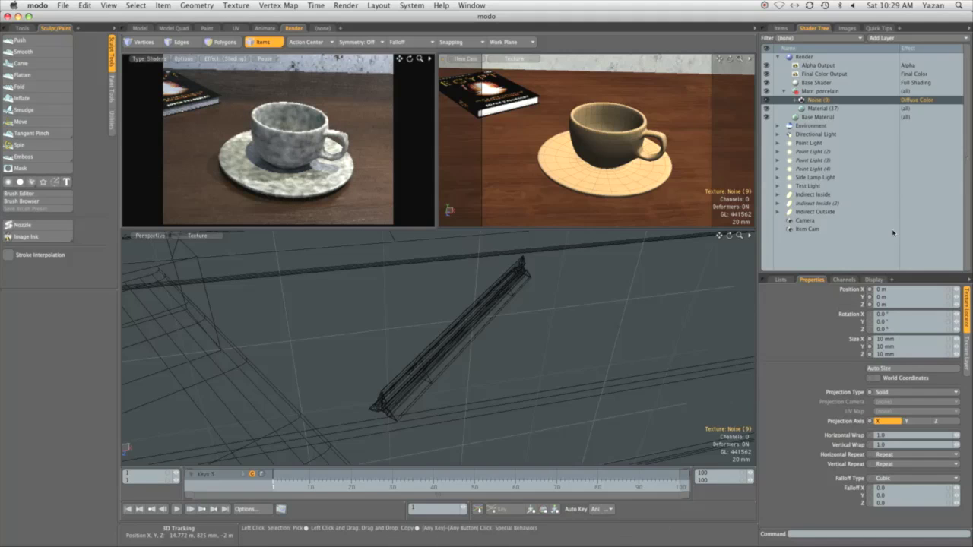
# Change the porcelain noise layer's effect to Bump and set its opacity to 1%.
pyautogui.click(919, 99)
pyautogui.click(922, 99)
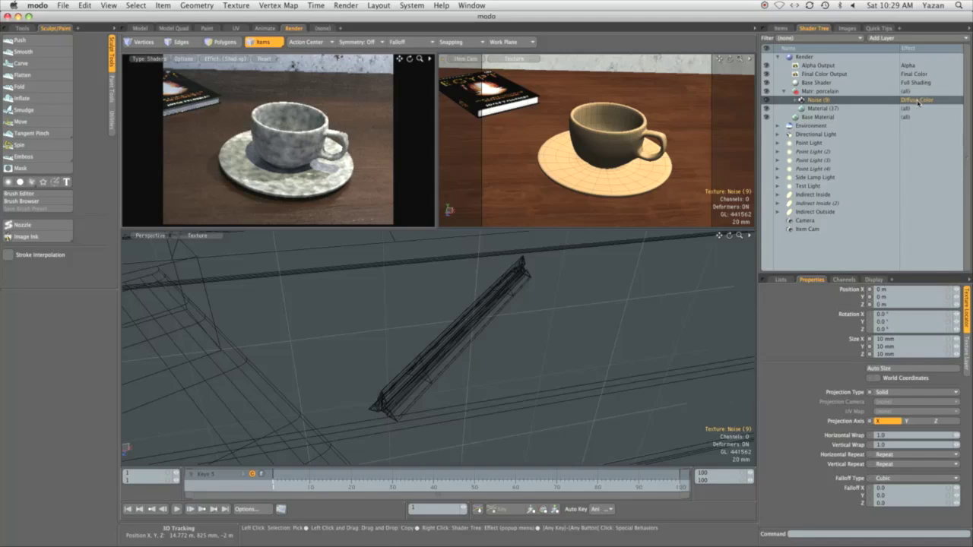
pyautogui.click(966, 344)
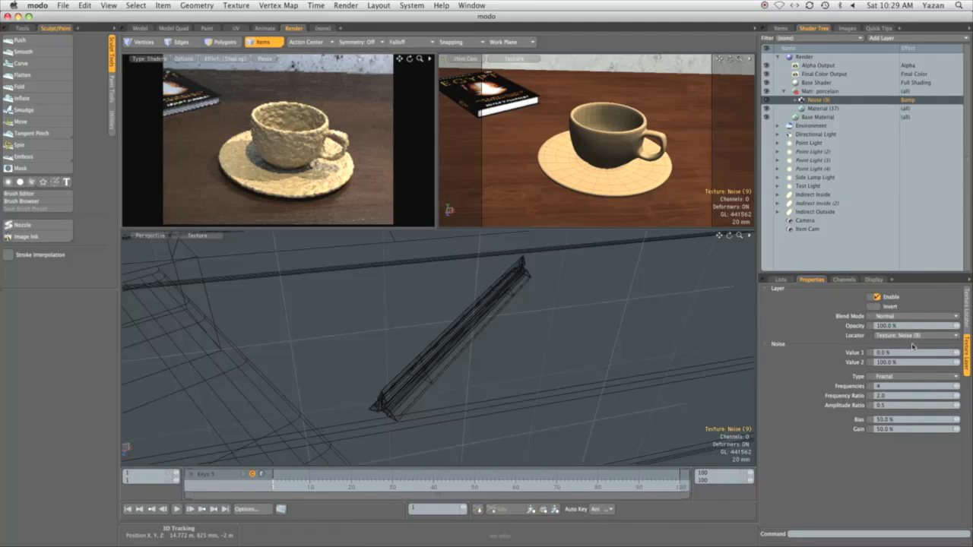
pyautogui.click(898, 327)
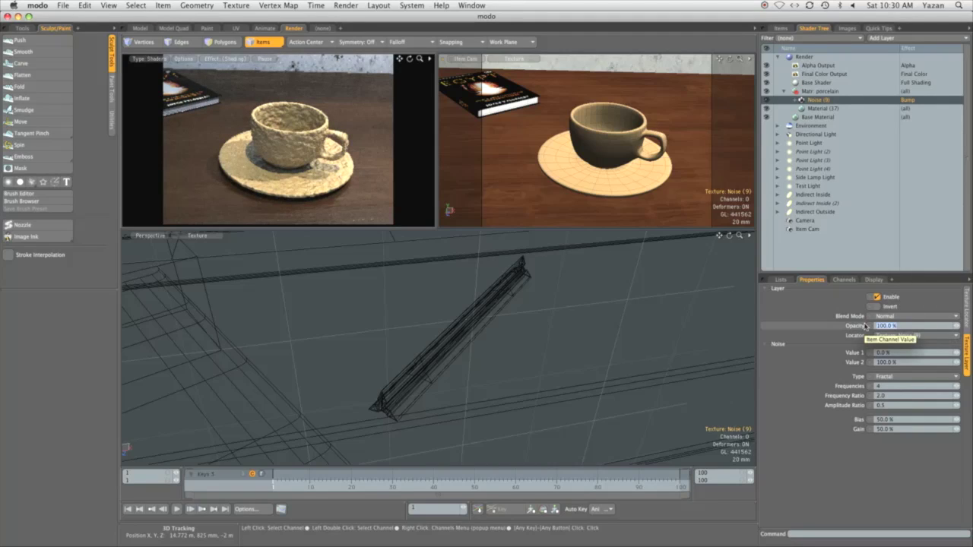
pyautogui.write('1')
pyautogui.press('Return')
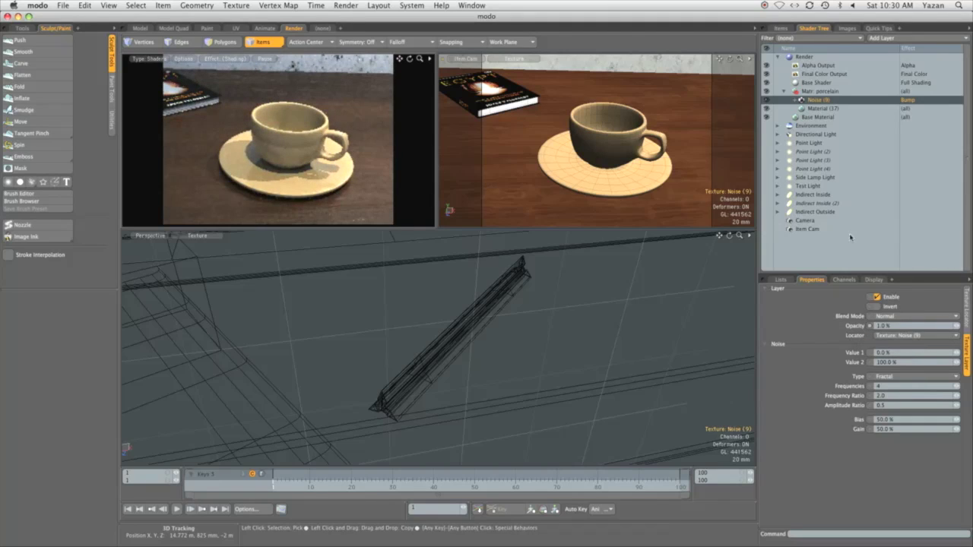
# Add a Gradient layer to the porcelain group and set its input parameter to Y Distance to Locator.
pyautogui.click(882, 38)
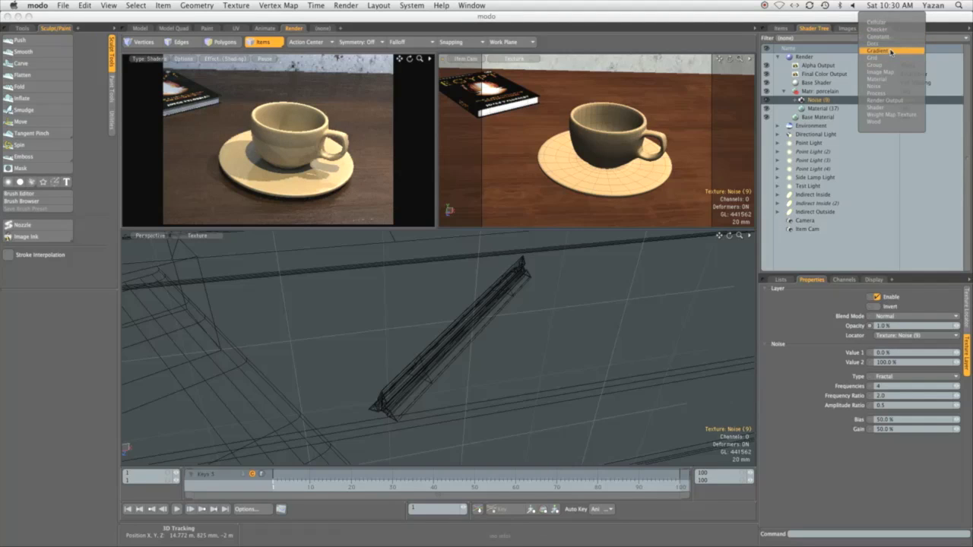
pyautogui.click(891, 50)
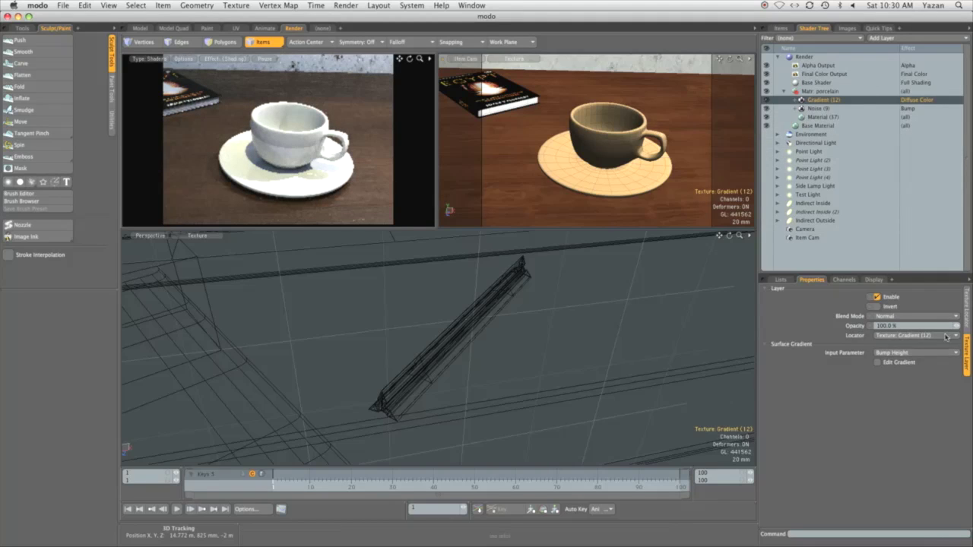
pyautogui.click(924, 353)
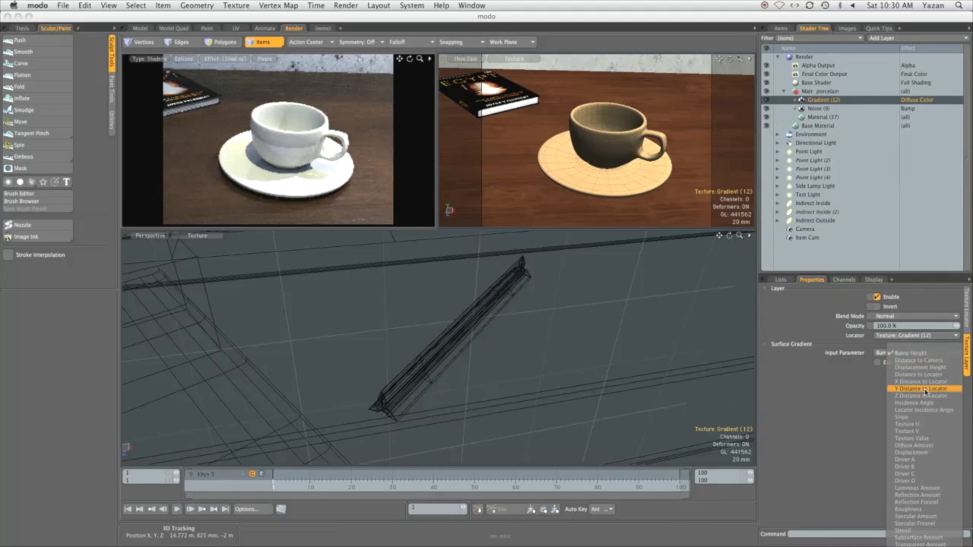
pyautogui.click(926, 389)
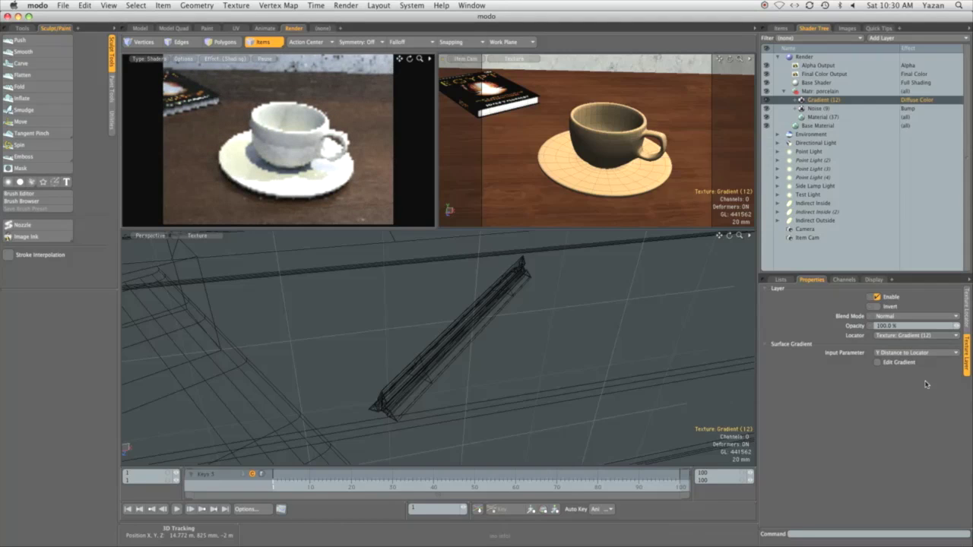
pyautogui.press('super+Tab')
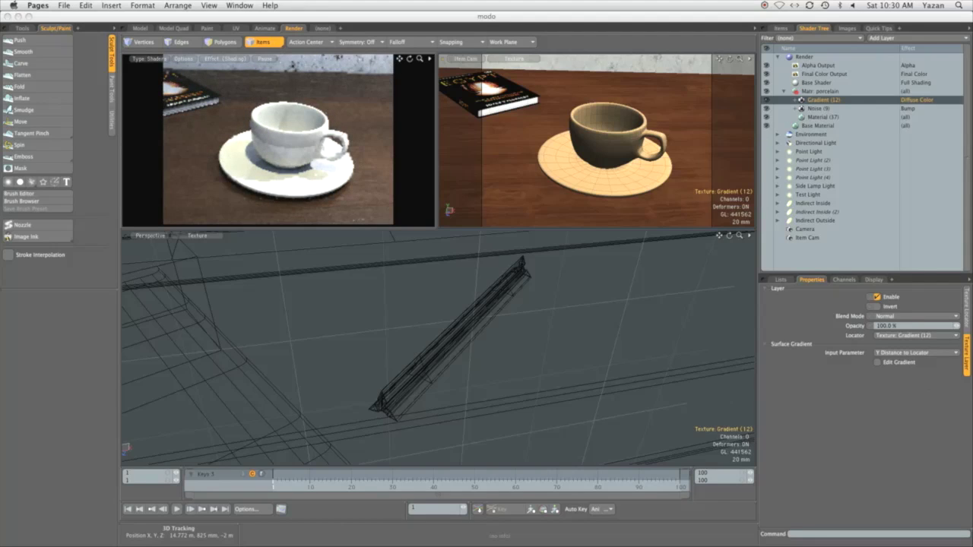
pyautogui.press('super+Tab')
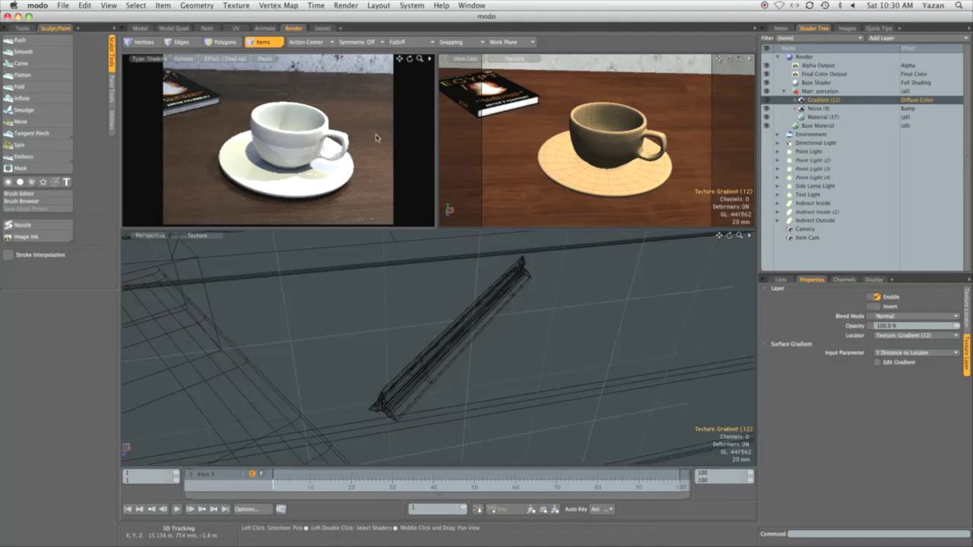
# Examine where the Cup item's pivot lies and frame the cup in the Perspective view.
pyautogui.click(262, 42)
pyautogui.click(266, 61)
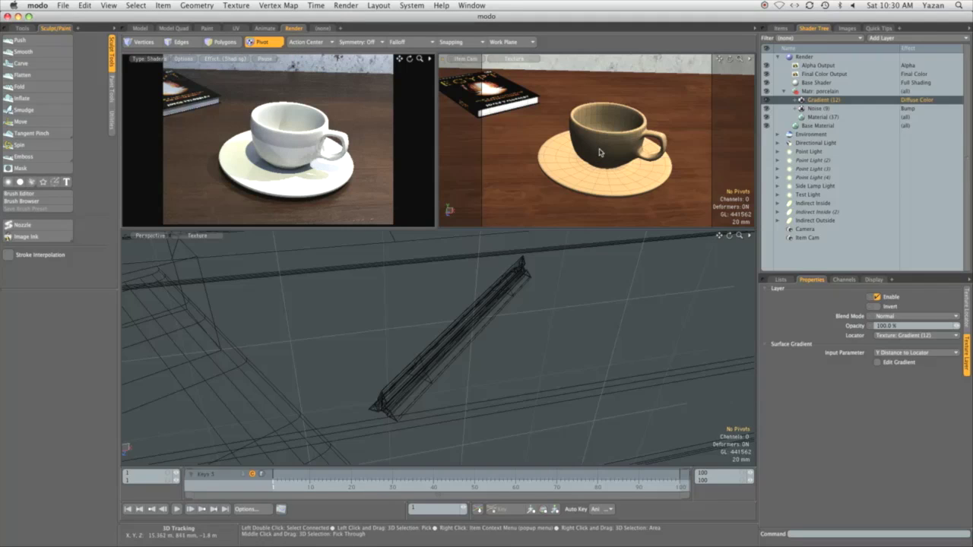
pyautogui.press('space')
pyautogui.press('space')
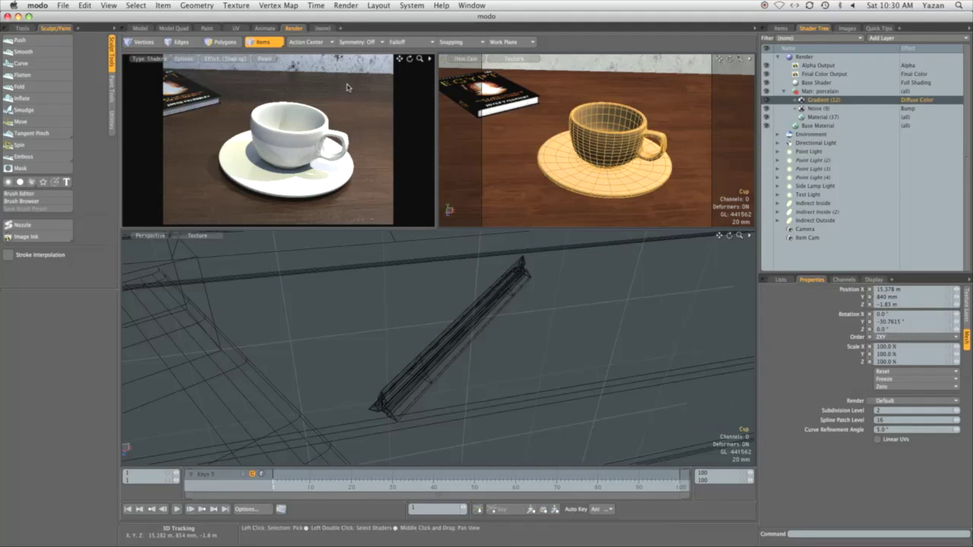
pyautogui.click(262, 42)
pyautogui.click(268, 64)
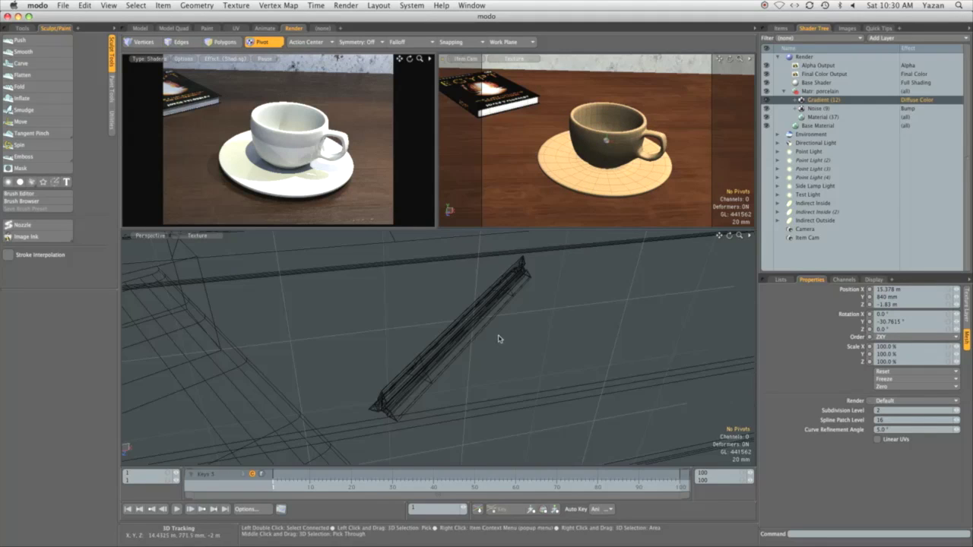
pyautogui.hotkey('shift', 'a')
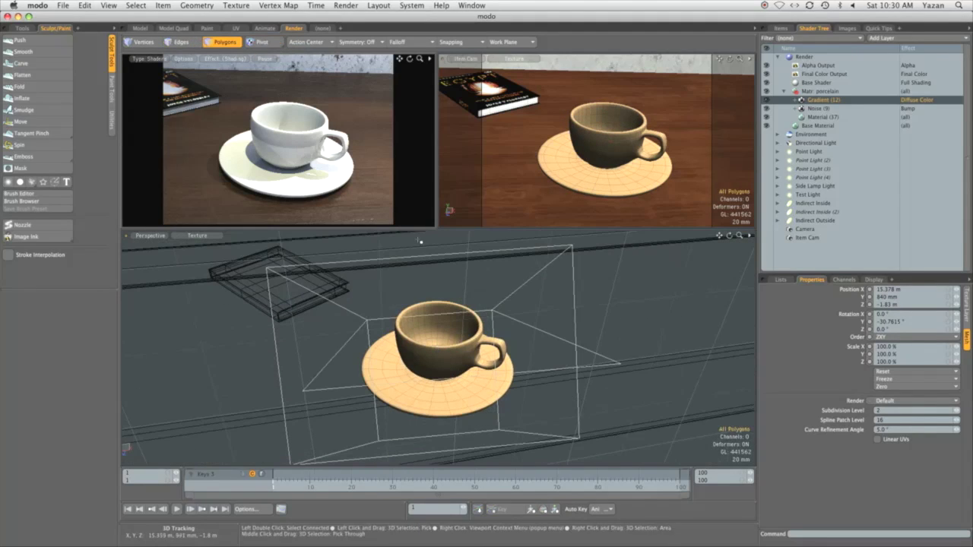
pyautogui.click(263, 42)
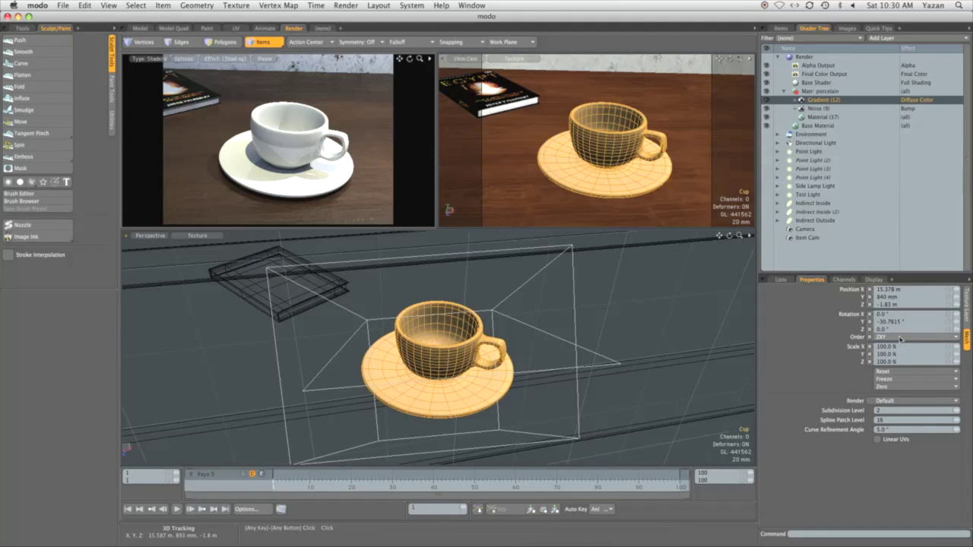
# Open the porcelain gradient in the Gradient Editor with its red, green and blue color channels loaded.
pyautogui.click(967, 308)
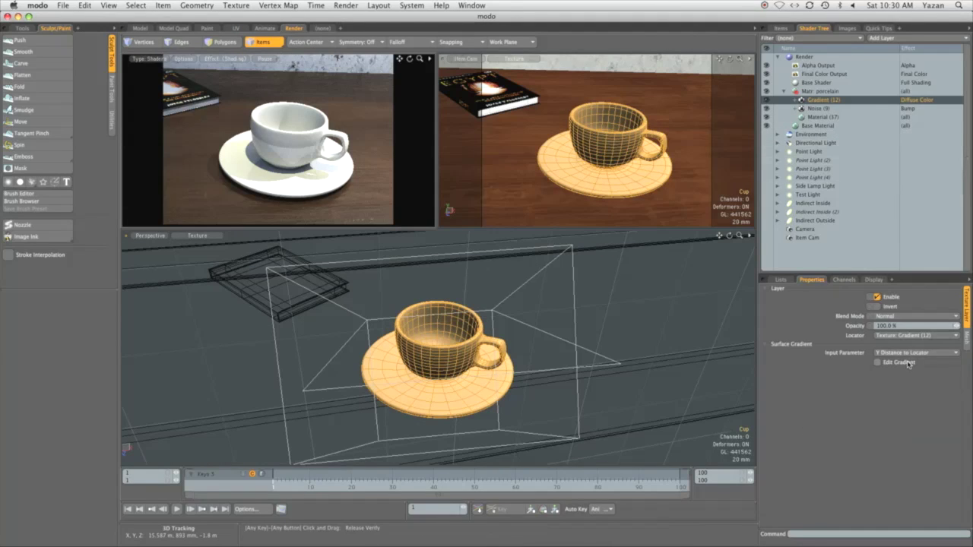
pyautogui.click(907, 363)
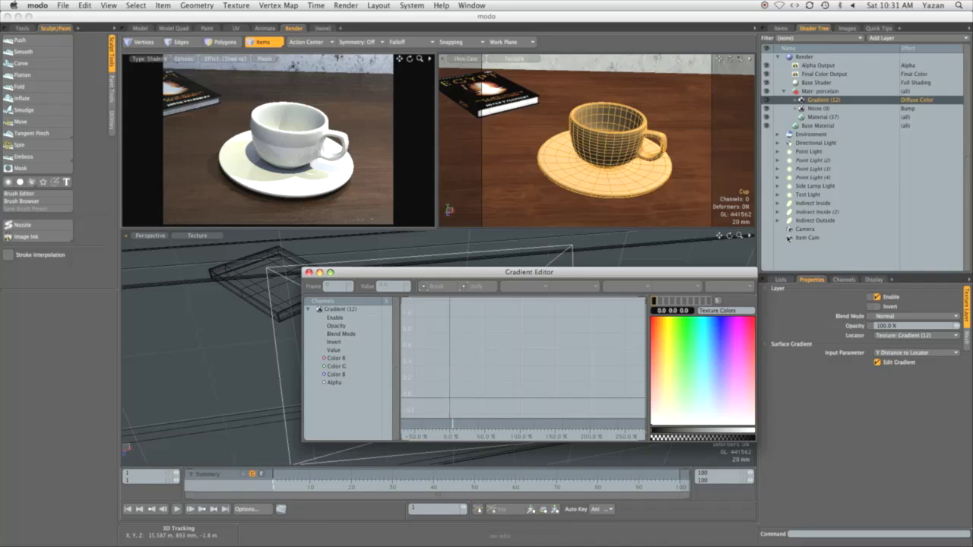
pyautogui.click(828, 107)
pyautogui.click(825, 100)
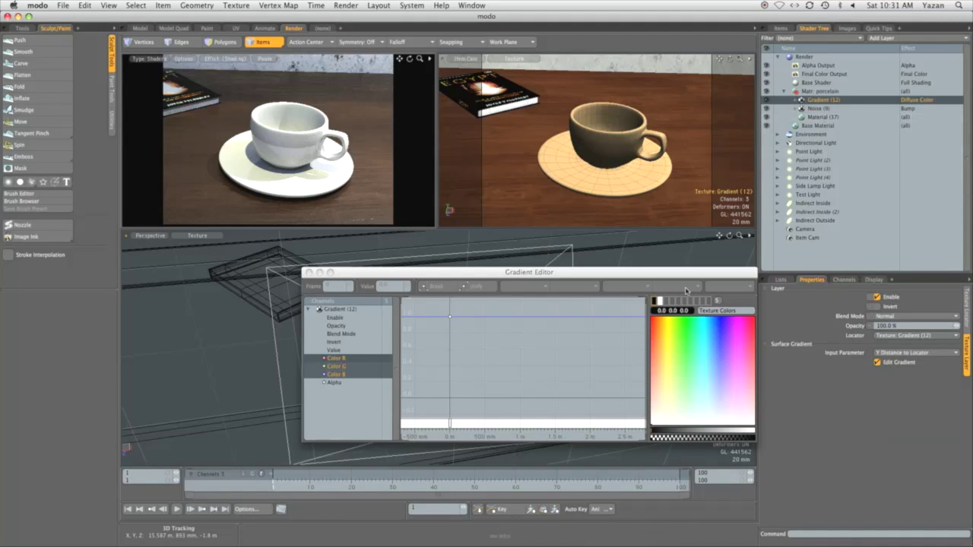
# Set the gradient key at 0 m to a very dark red of 0.09, 0.01, 0.01.
pyautogui.click(471, 310)
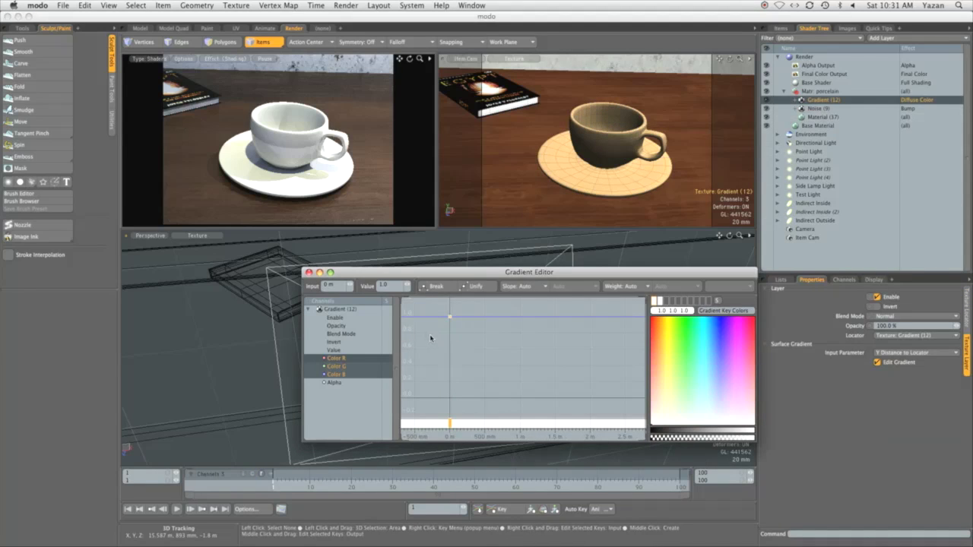
pyautogui.click(660, 335)
pyautogui.moveTo(660, 335); pyautogui.dragTo(651, 320)
pyautogui.moveTo(688, 430); pyautogui.dragTo(674, 430)
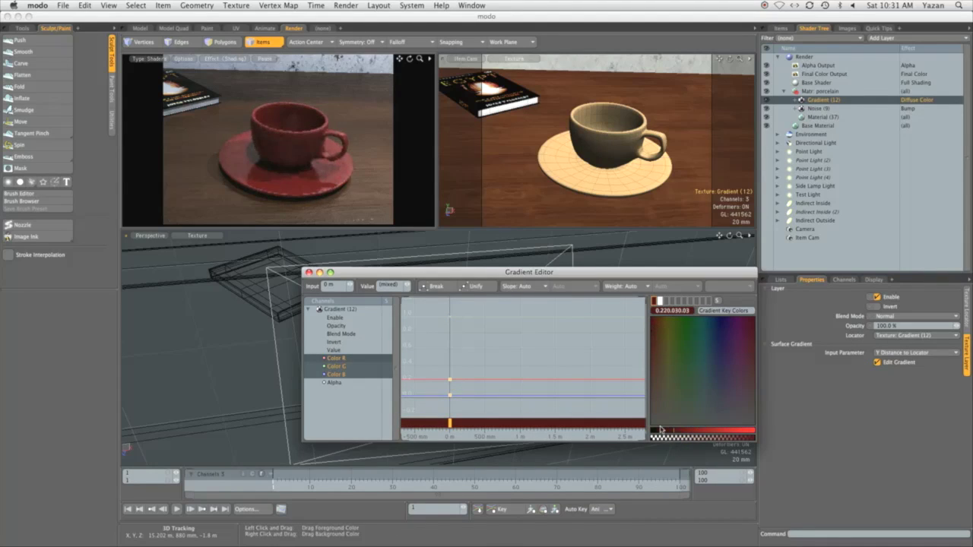
pyautogui.click(660, 432)
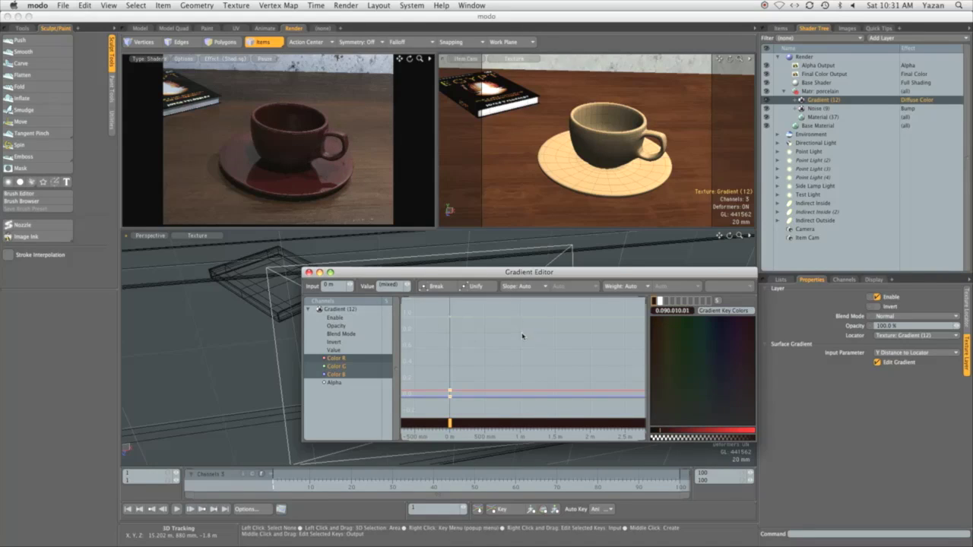
# Add a second gradient key at 50 mm and color it deep red with values 0.34, 0.0, 0.0.
pyautogui.middleClick(482, 329)
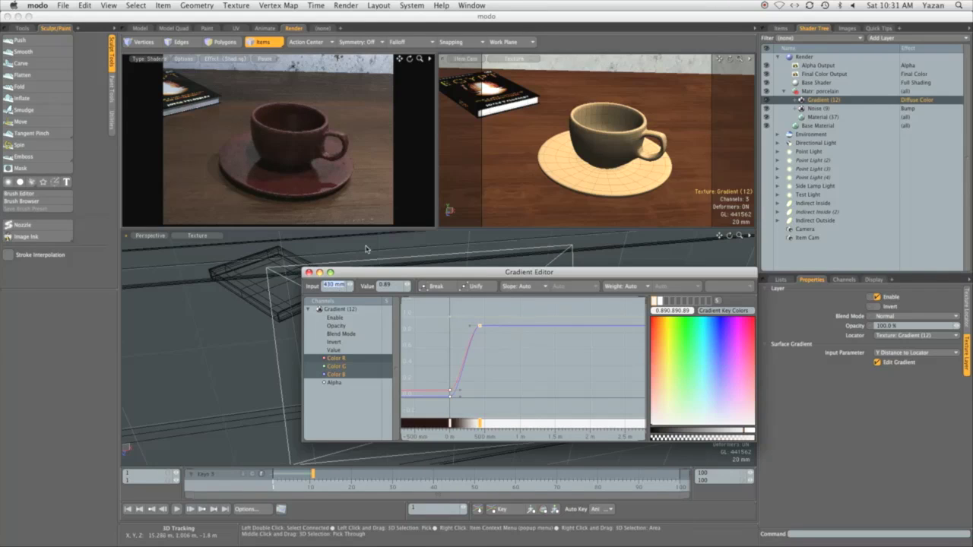
pyautogui.write('.05')
pyautogui.press('Return')
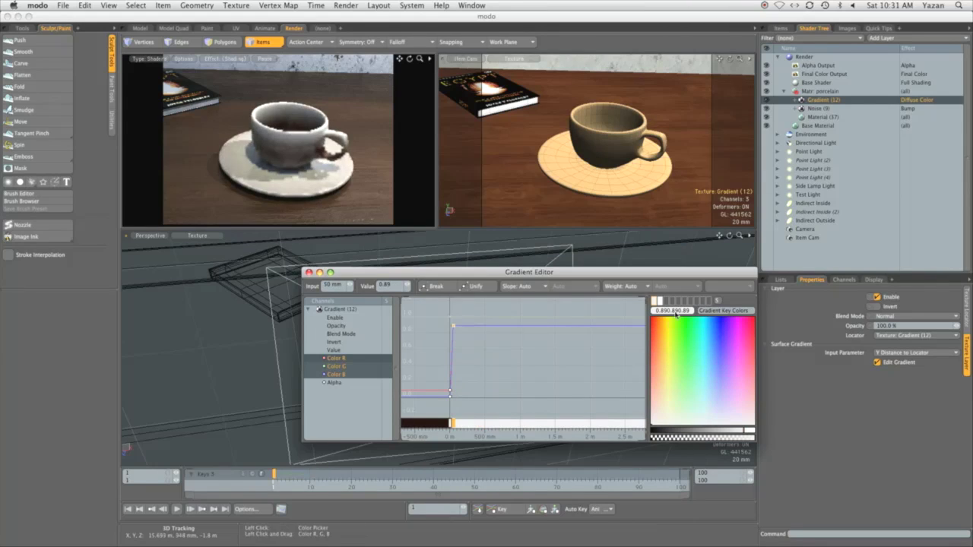
pyautogui.moveTo(662, 348); pyautogui.dragTo(652, 328)
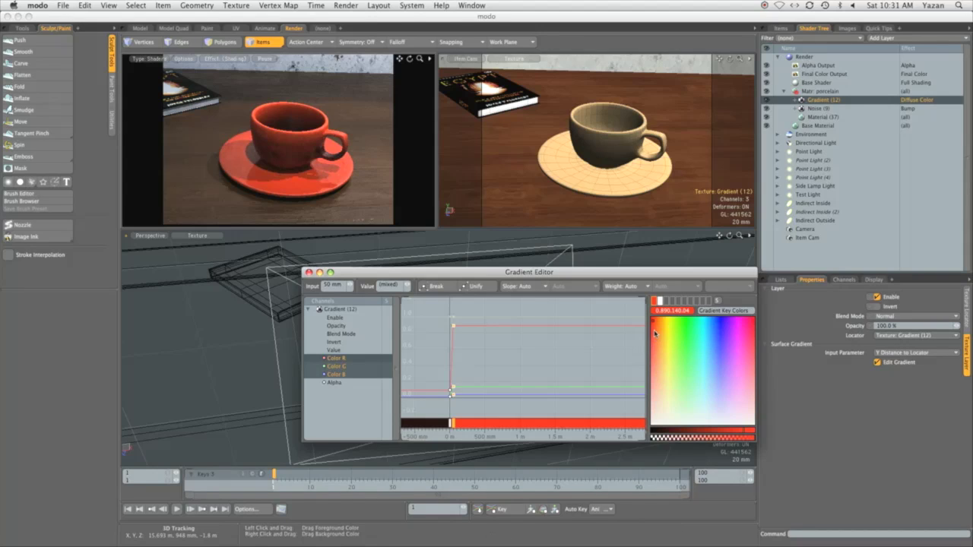
pyautogui.moveTo(655, 338); pyautogui.dragTo(651, 320)
pyautogui.moveTo(691, 433); pyautogui.dragTo(685, 441)
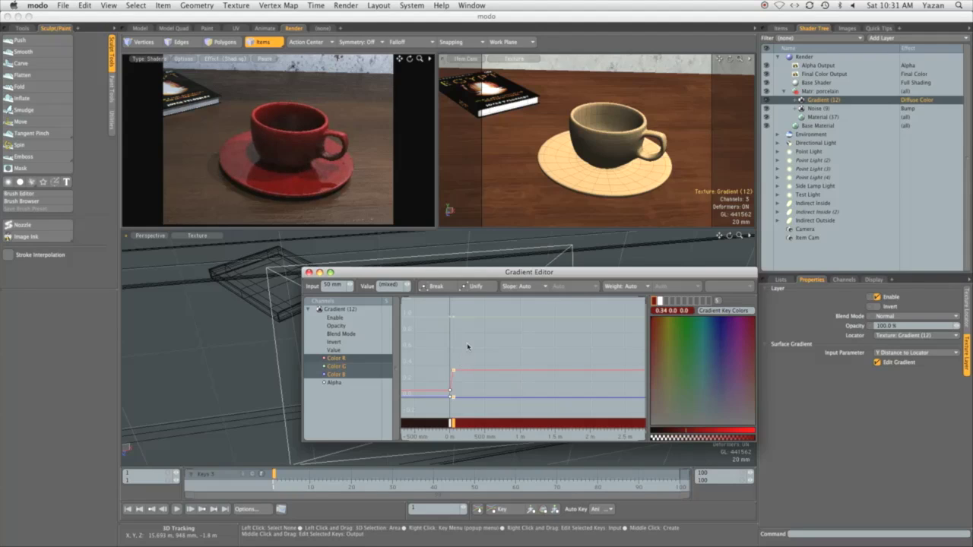
# Move the gradient's very dark red key to 10 mm and close the Gradient Editor.
pyautogui.moveTo(467, 347); pyautogui.dragTo(438, 416)
pyautogui.press('a')
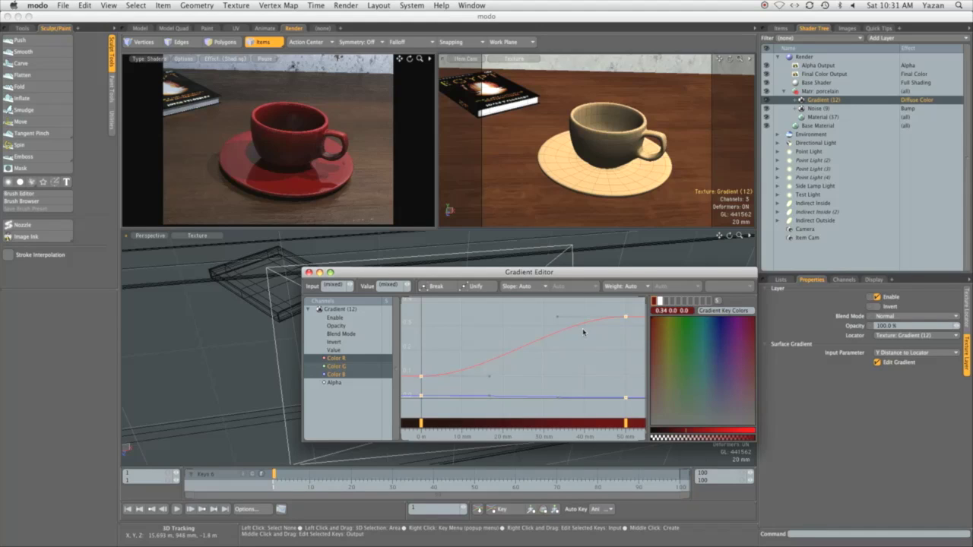
pyautogui.click(421, 423)
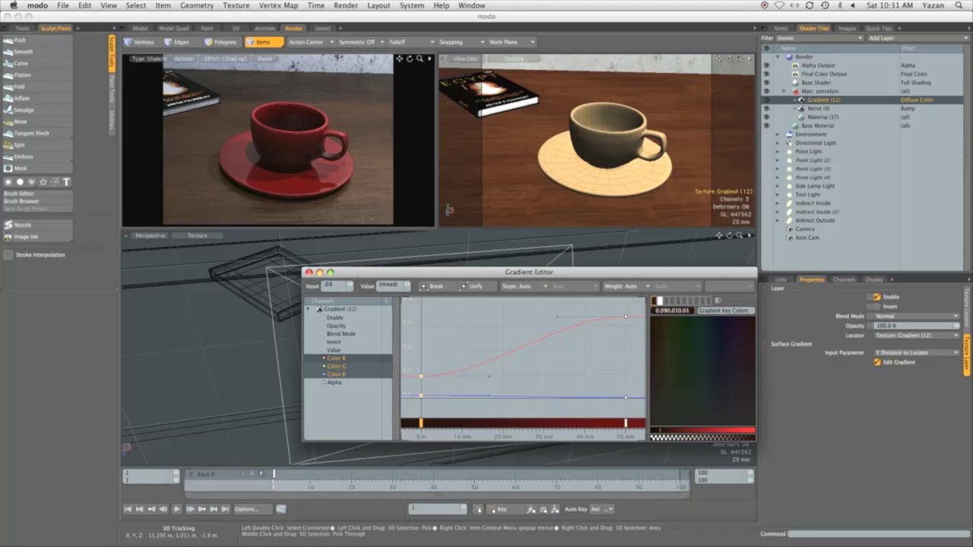
pyautogui.press('Return')
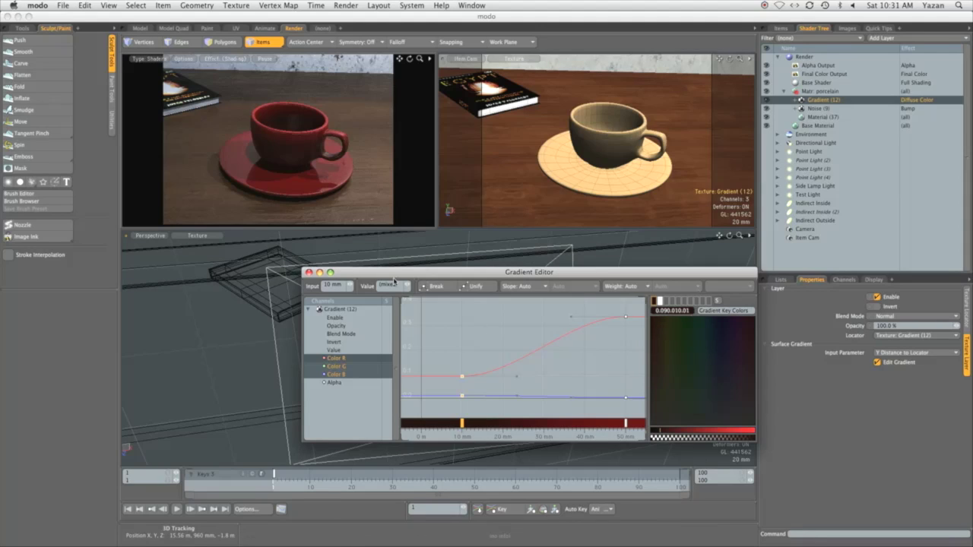
pyautogui.click(309, 273)
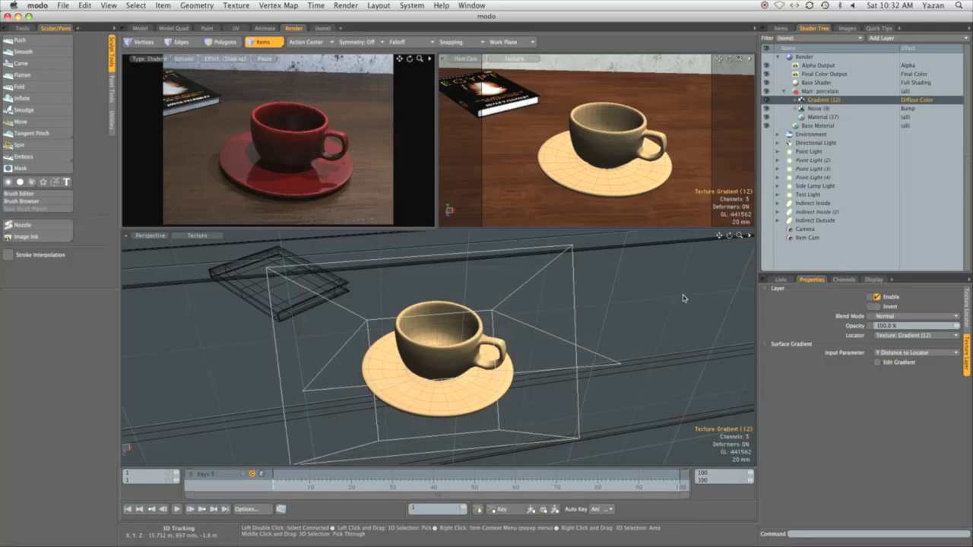
# Show the Marker Cup item of the Workplace group and select it.
pyautogui.click(782, 28)
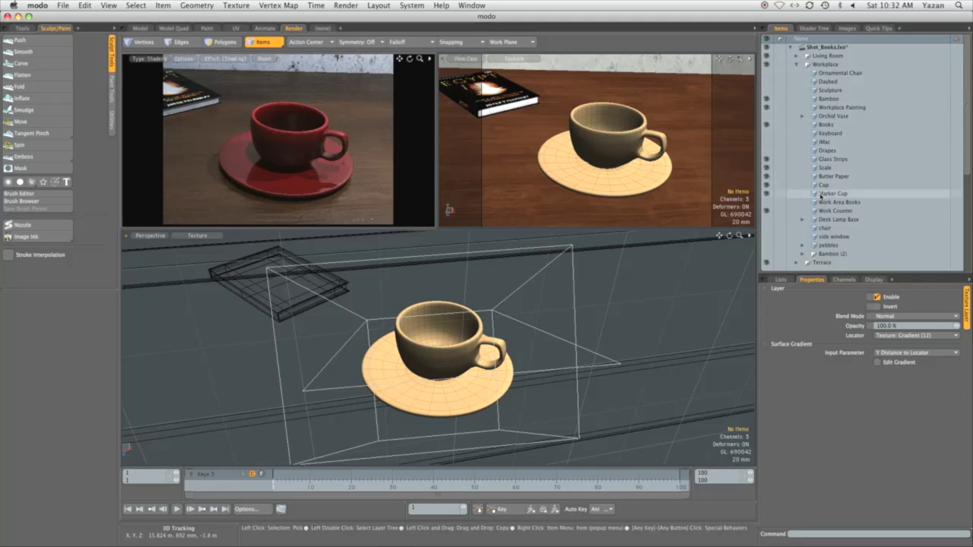
pyautogui.click(769, 195)
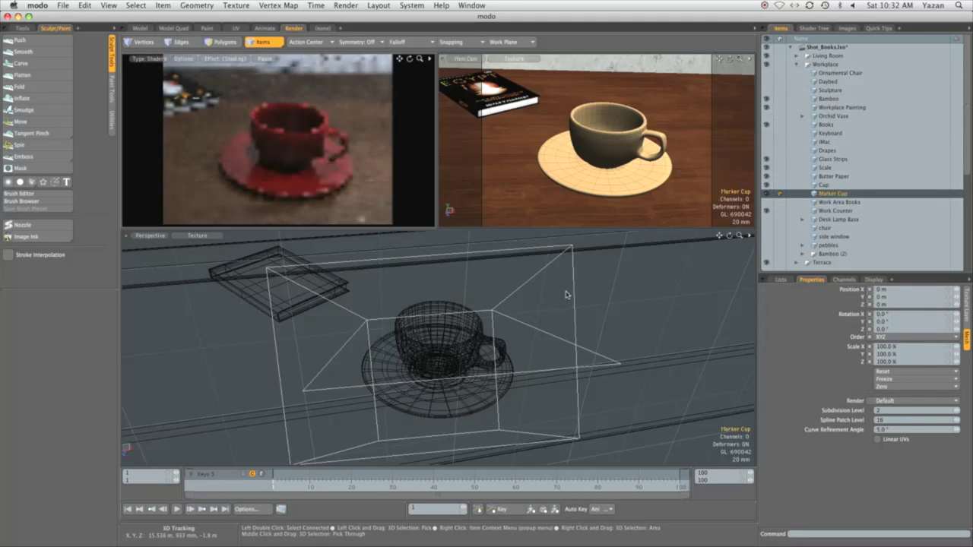
# Frame the marker cup with the item camera and select the material inside the markers group of the Shader Tree.
pyautogui.hotkey('shift', 'a')
pyautogui.keyDown('alt'); pyautogui.keyDown('shift'); pyautogui.moveTo(644, 140); pyautogui.dragTo(616, 143); pyautogui.keyUp('shift'); pyautogui.keyUp('alt')
pyautogui.click(814, 29)
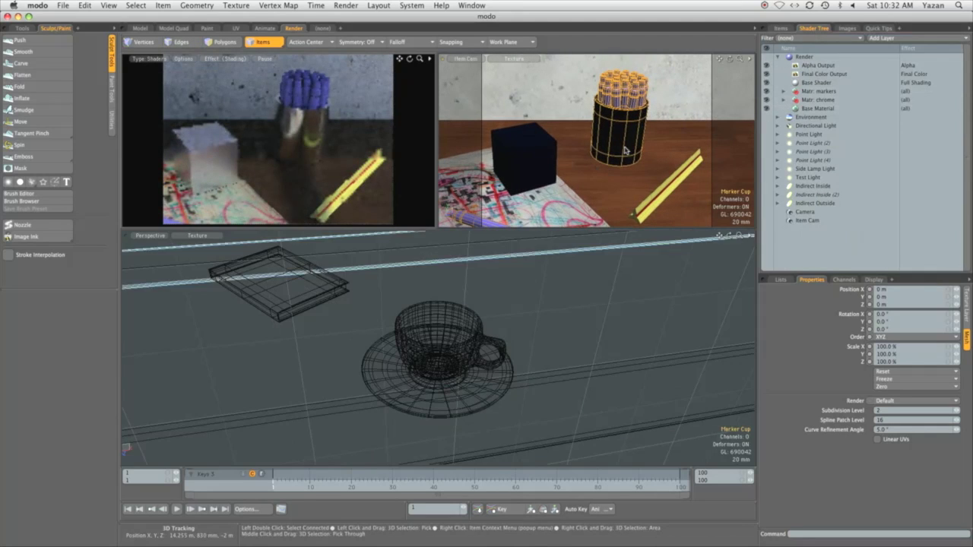
pyautogui.click(785, 93)
pyautogui.click(831, 99)
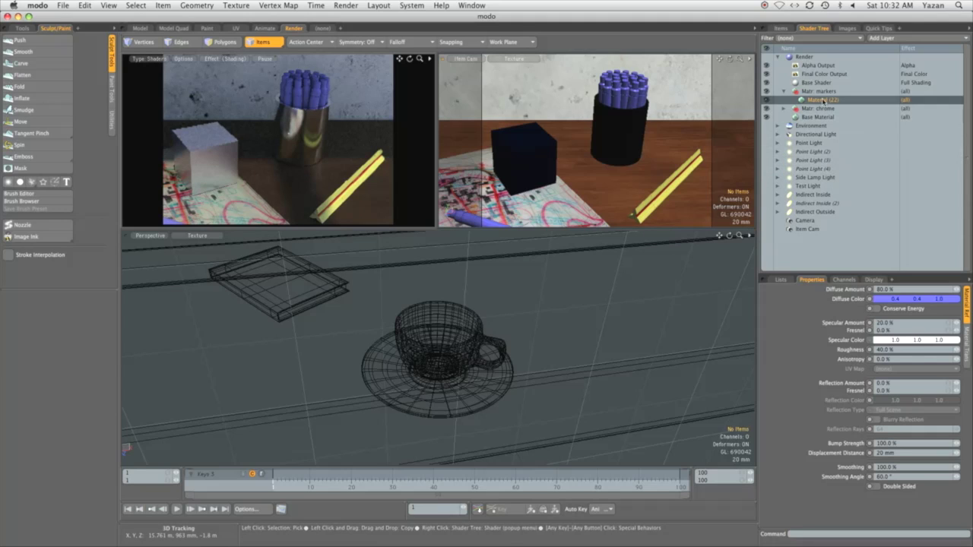
# Add the image markers color.jpg from the Textures folder as a diffuse color layer in the markers material group.
pyautogui.rightClick(857, 98)
pyautogui.click(882, 87)
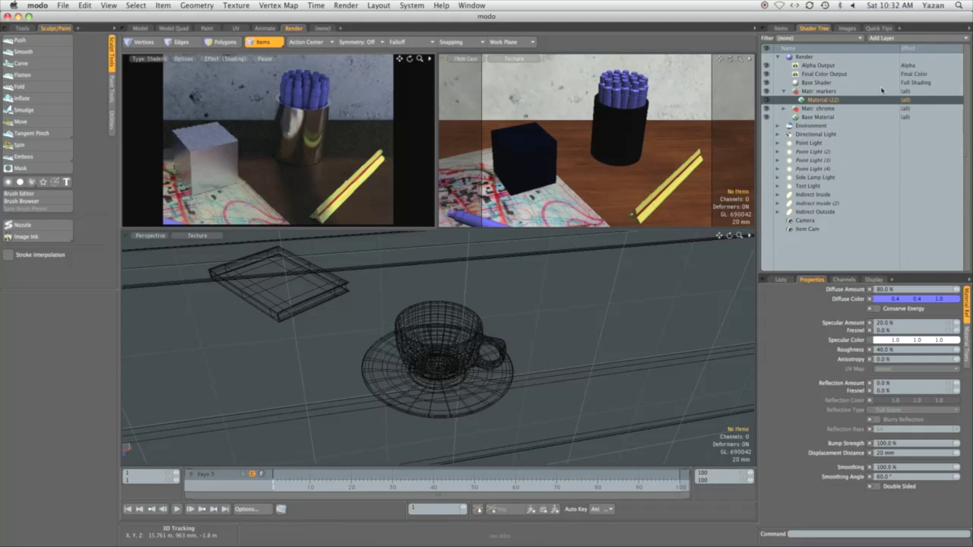
pyautogui.moveTo(967, 192); pyautogui.dragTo(967, 352)
pyautogui.click(832, 335)
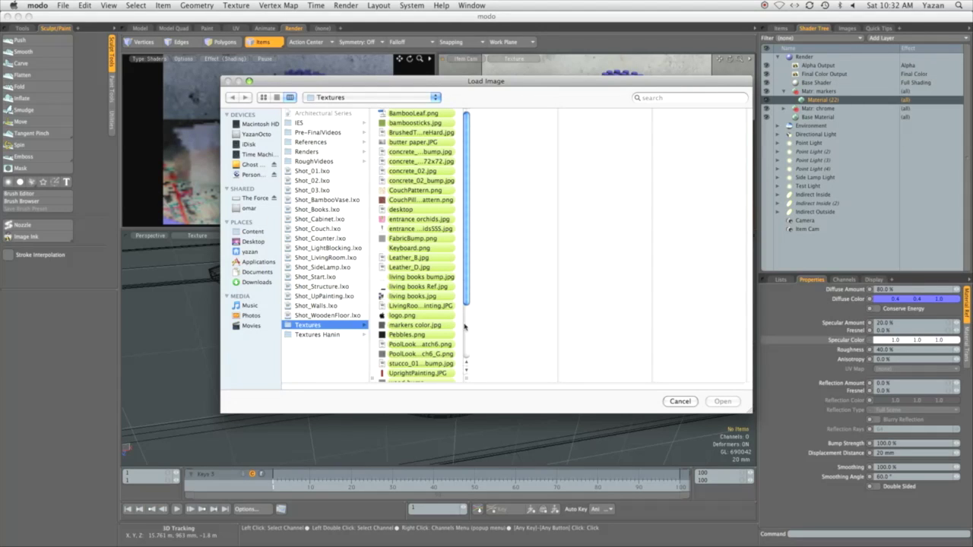
pyautogui.moveTo(467, 378); pyautogui.dragTo(499, 377)
pyautogui.moveTo(499, 300); pyautogui.dragTo(498, 347)
pyautogui.scroll(4, 499, 349)
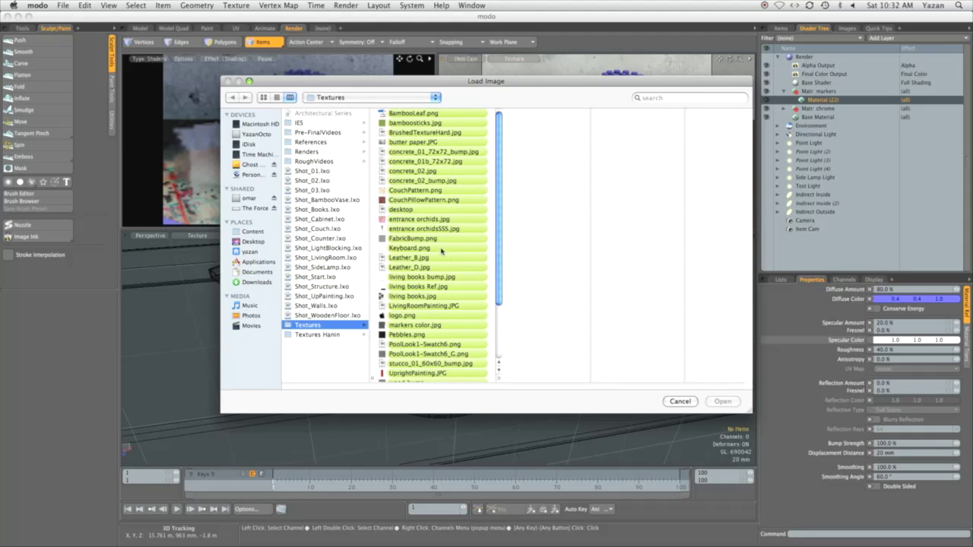
pyautogui.click(459, 325)
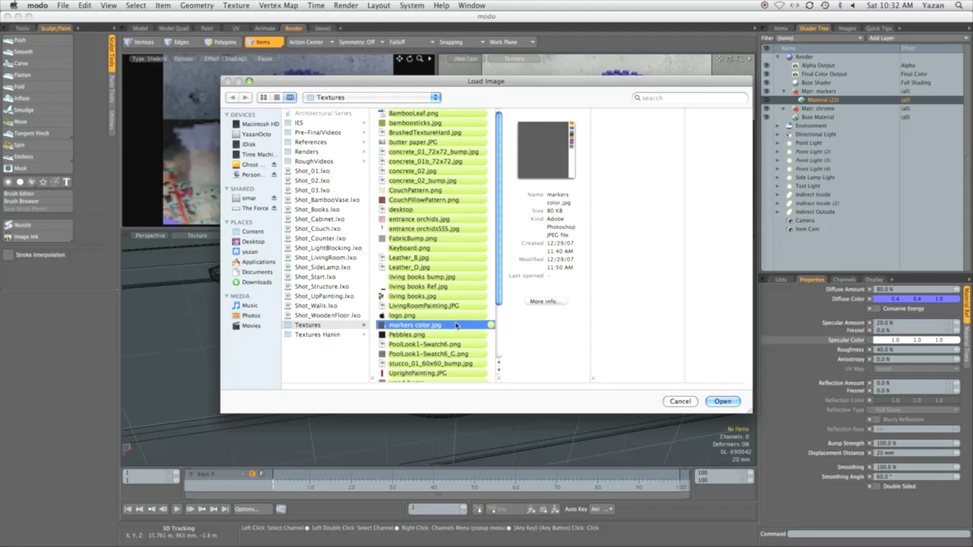
pyautogui.click(722, 402)
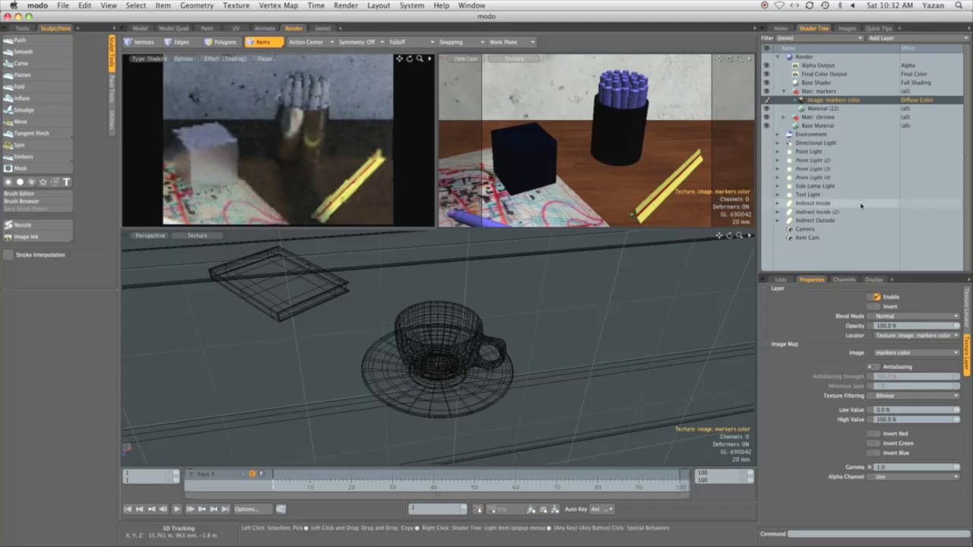
# Map the markers color image with the workplace-markers UV map.
pyautogui.click(967, 321)
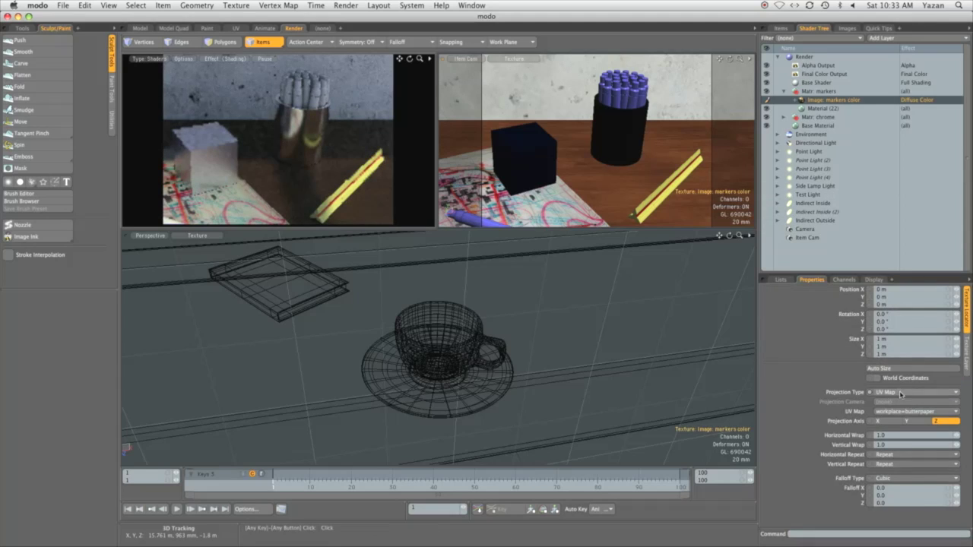
pyautogui.click(905, 412)
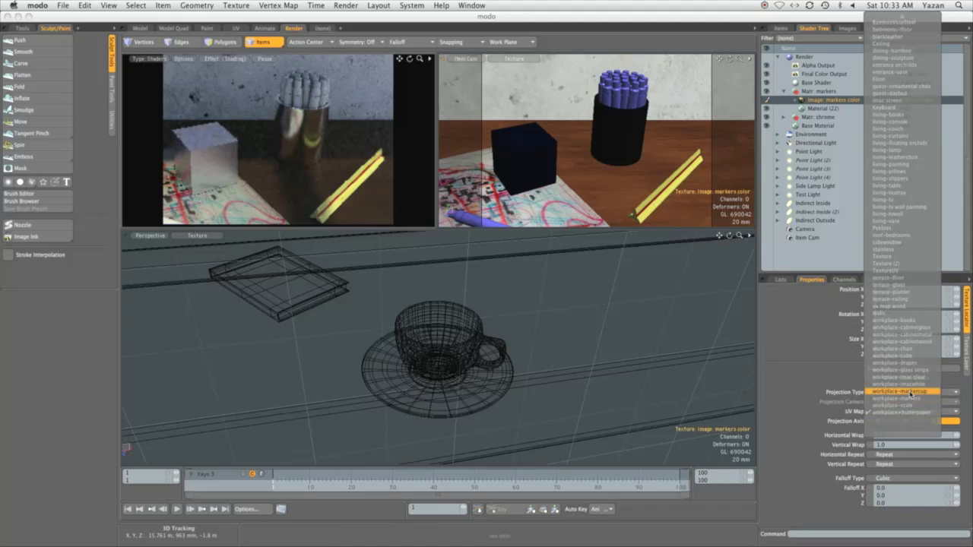
pyautogui.click(910, 393)
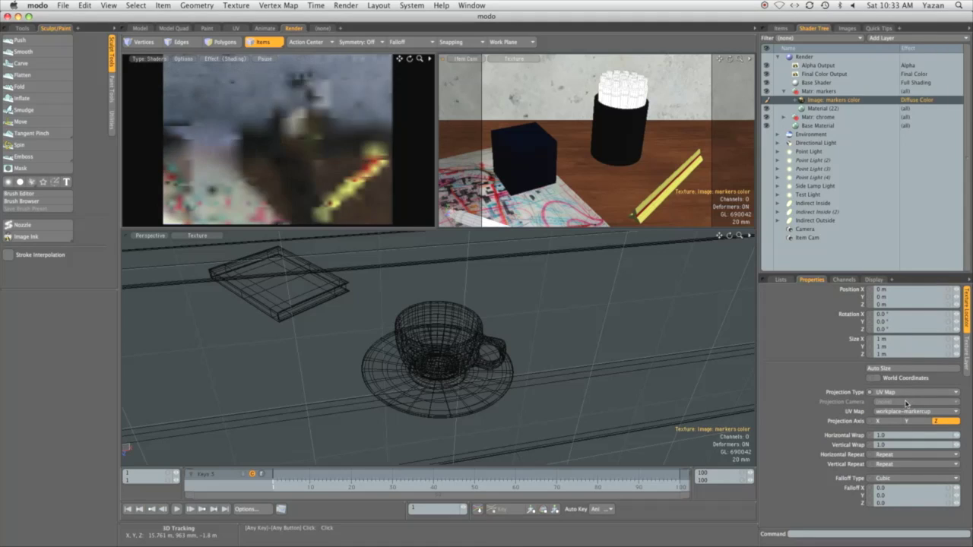
pyautogui.click(907, 411)
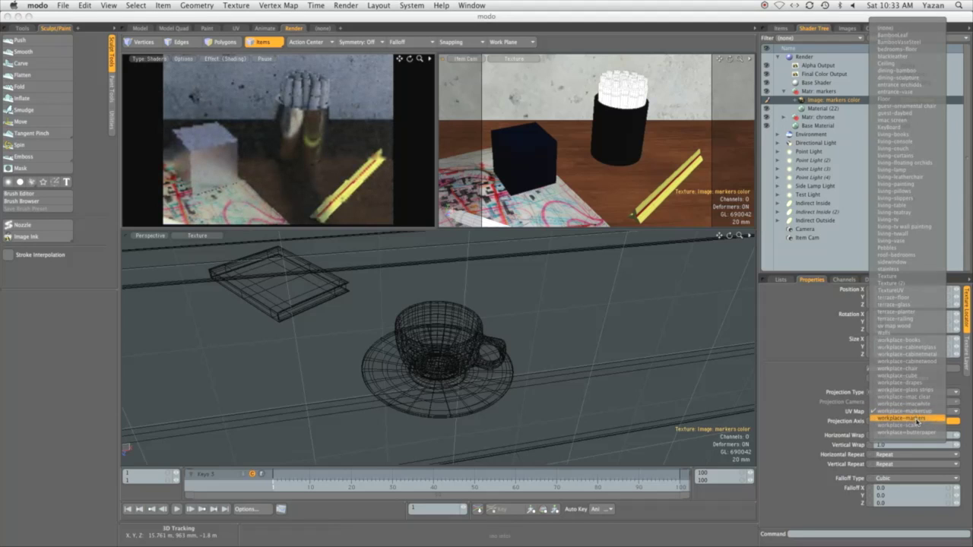
pyautogui.click(905, 417)
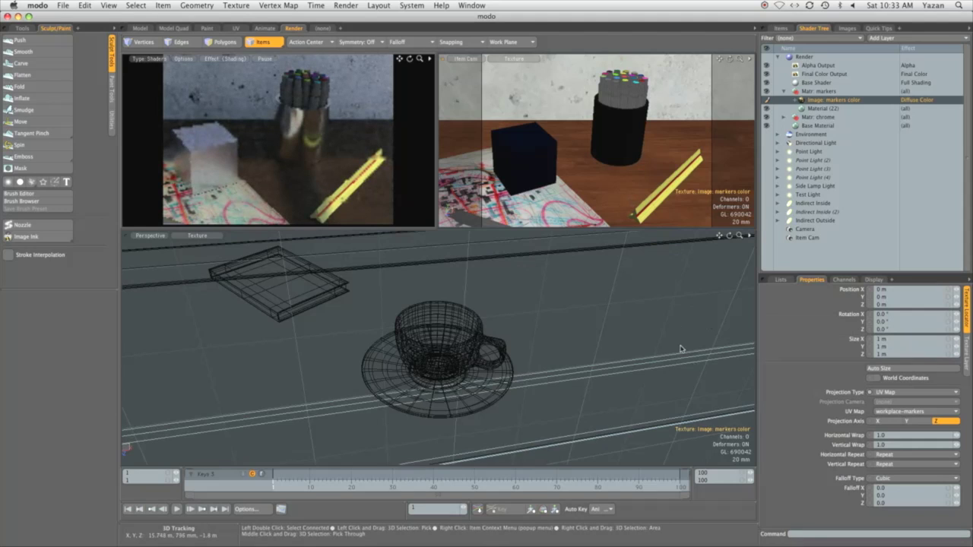
# Show the markers color image behind its UV layout and frame the marker cup item in the 3D view.
pyautogui.click(847, 28)
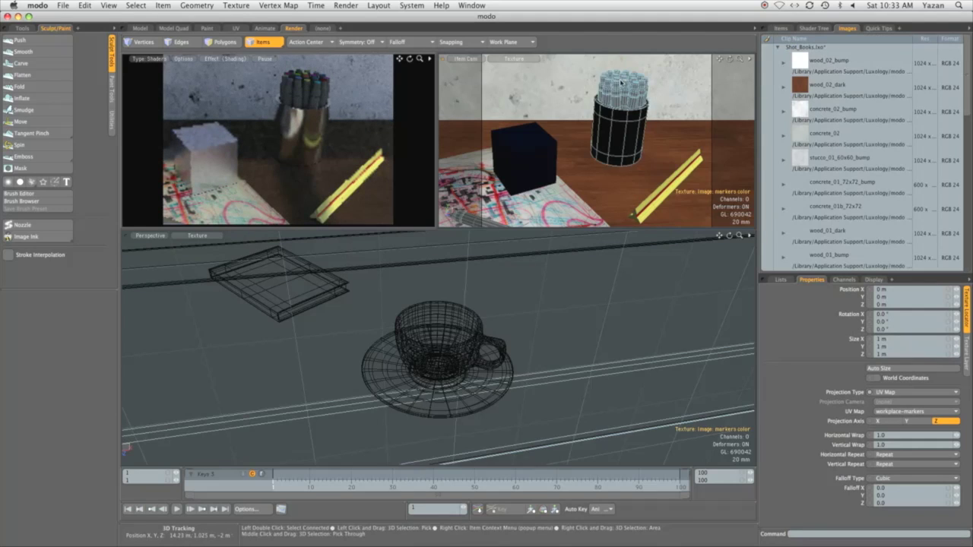
pyautogui.scroll(-10, 927, 198)
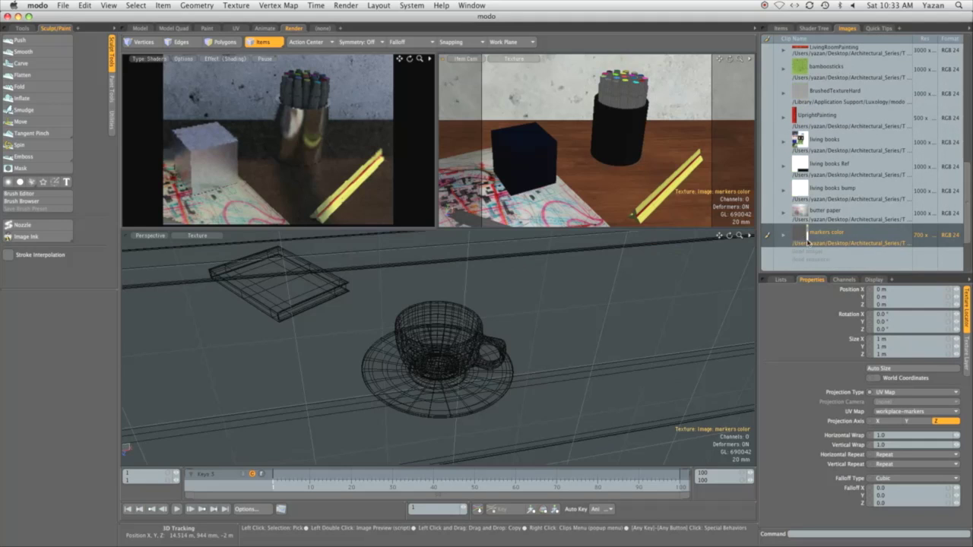
pyautogui.click(235, 28)
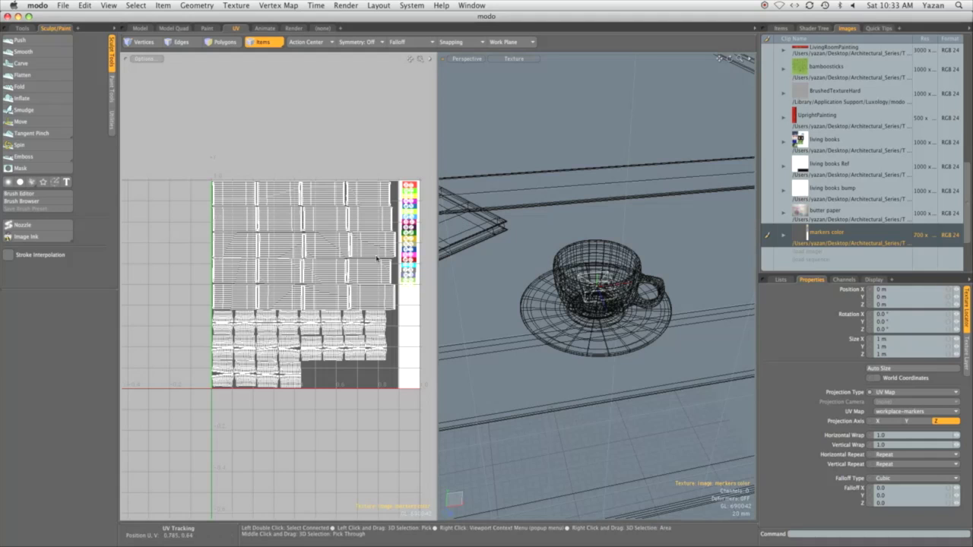
pyautogui.keyDown('ctrl'); pyautogui.keyDown('alt'); pyautogui.moveTo(341, 256); pyautogui.dragTo(362, 256); pyautogui.keyUp('alt'); pyautogui.keyUp('ctrl')
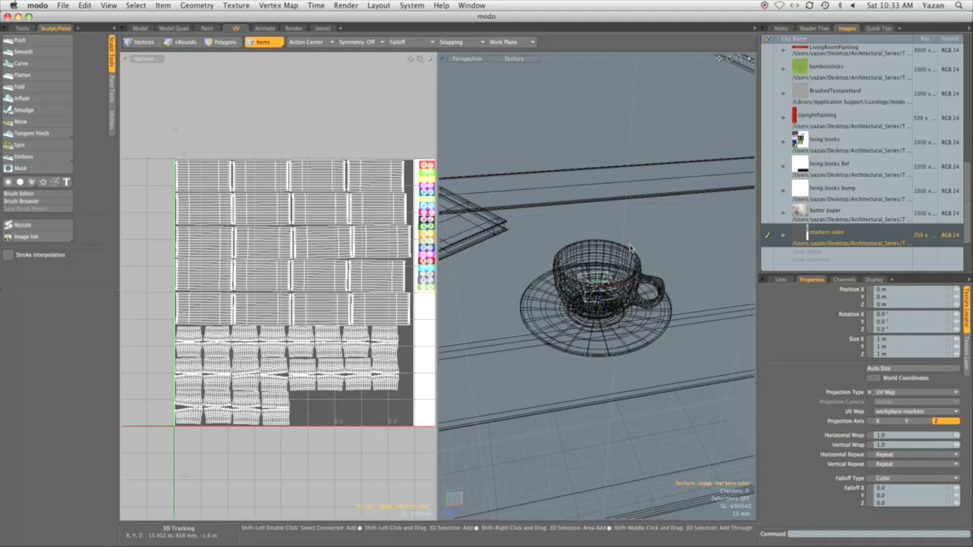
pyautogui.hotkey('shift', 'a')
pyautogui.press('a')
pyautogui.keyDown('ctrl'); pyautogui.keyDown('alt'); pyautogui.moveTo(638, 249); pyautogui.dragTo(791, 275); pyautogui.keyUp('alt'); pyautogui.keyUp('ctrl')
pyautogui.click(531, 166)
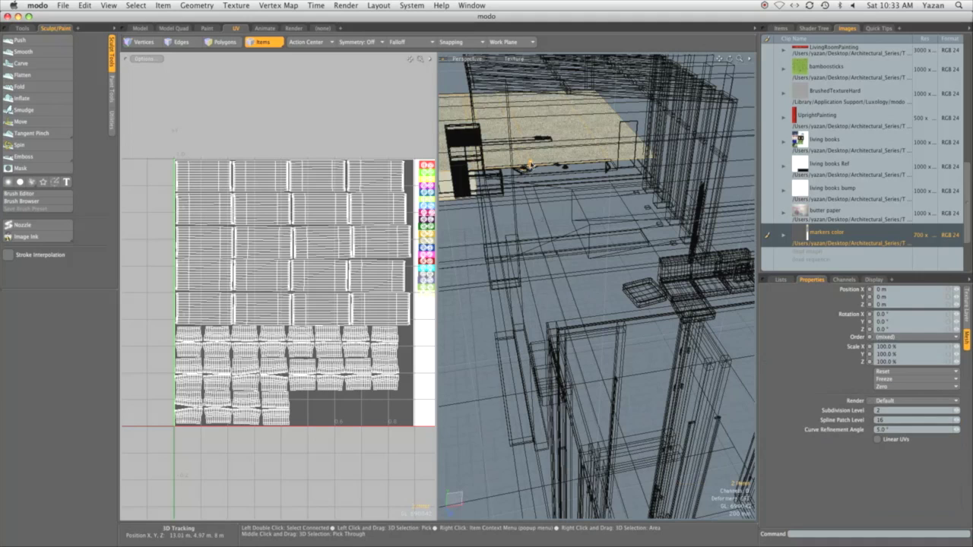
pyautogui.click(530, 165)
pyautogui.hotkey('shift', 'a')
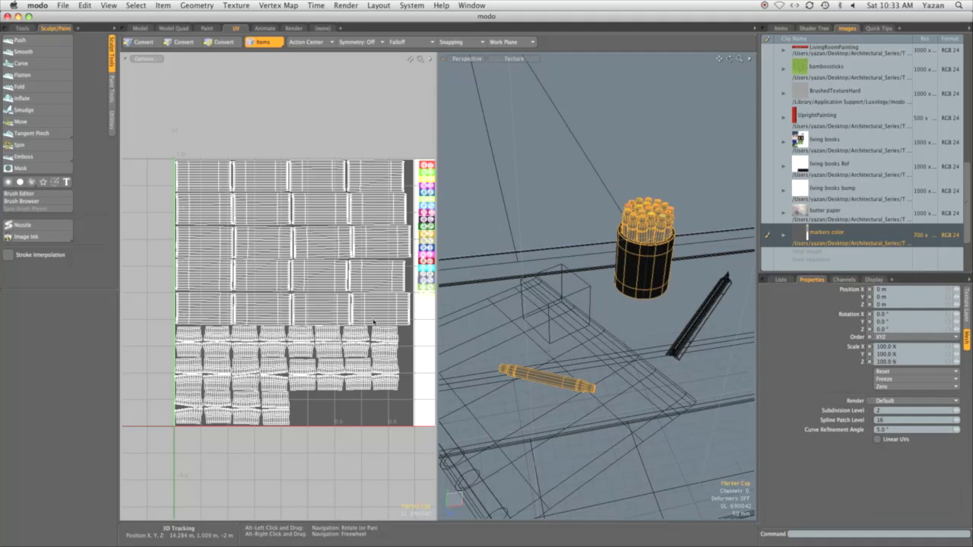
# Examine how the marker bodies in the UV layout match the model and how the cap circles sit on the color swatches.
pyautogui.scroll(2, 538, 219)
pyautogui.press('3')
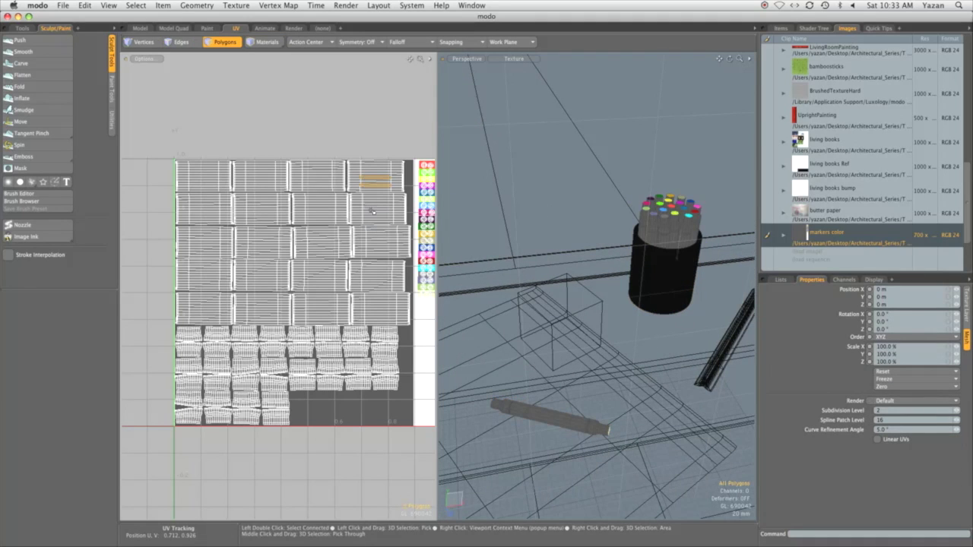
pyautogui.moveTo(372, 212); pyautogui.dragTo(374, 313)
pyautogui.keyDown('shift'); pyautogui.doubleClick(340, 209); pyautogui.keyUp('shift')
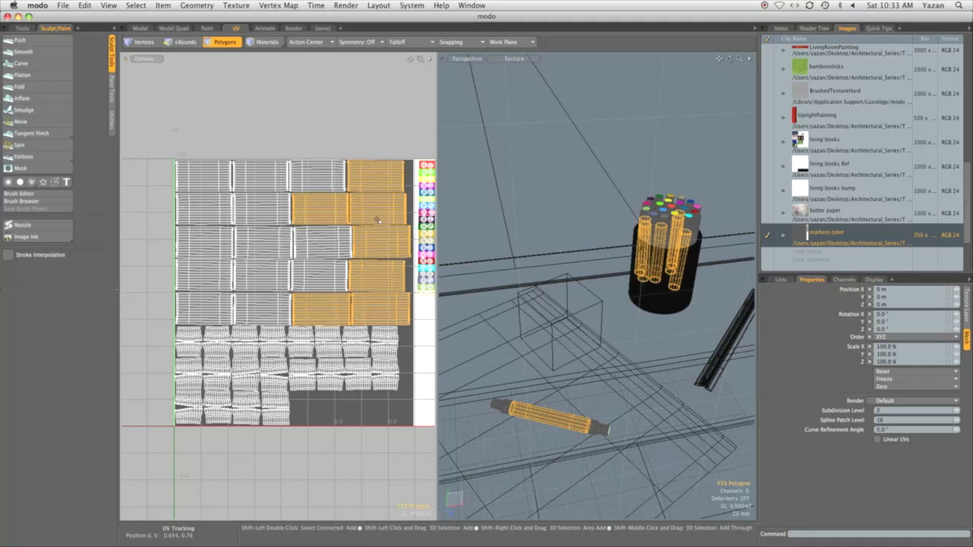
pyautogui.click(529, 202)
pyautogui.keyDown('ctrl'); pyautogui.keyDown('alt'); pyautogui.moveTo(421, 174); pyautogui.dragTo(354, 176); pyautogui.keyUp('alt'); pyautogui.keyUp('ctrl')
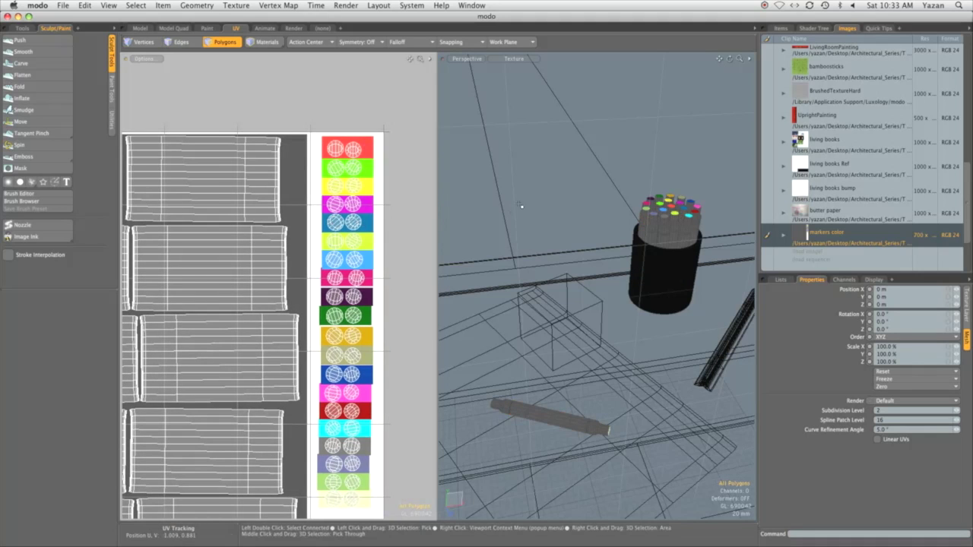
# Return to the render layout, preview the markers color image and close the preview.
pyautogui.click(293, 28)
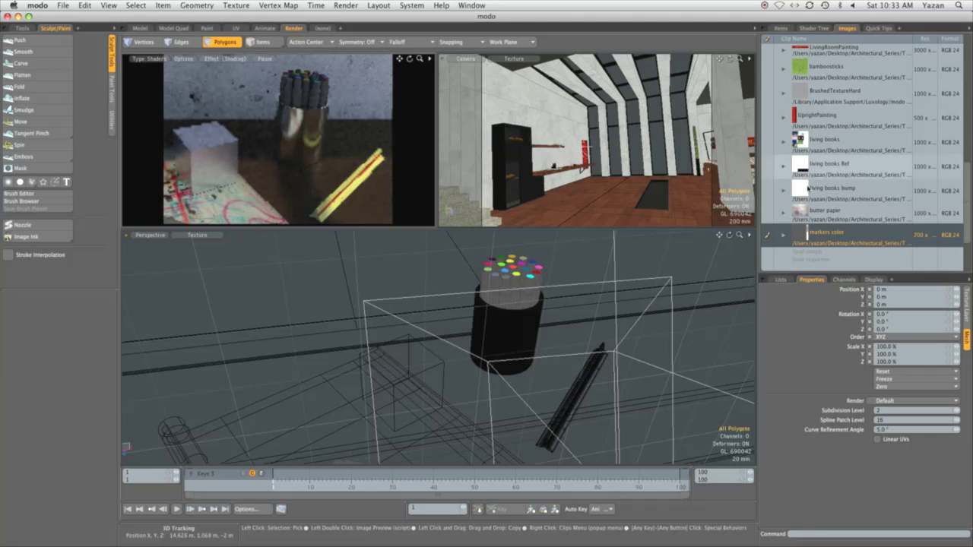
pyautogui.doubleClick(804, 235)
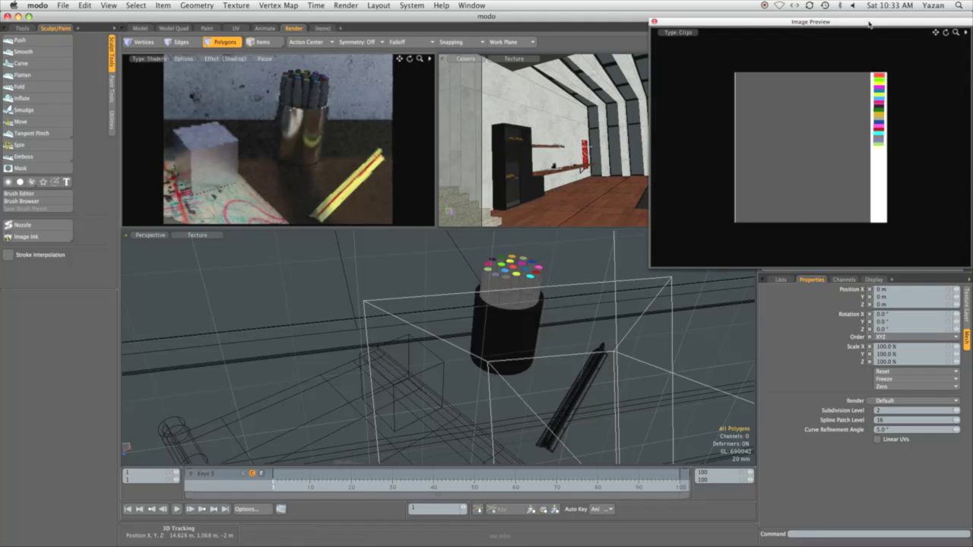
pyautogui.moveTo(859, 21); pyautogui.dragTo(631, 101)
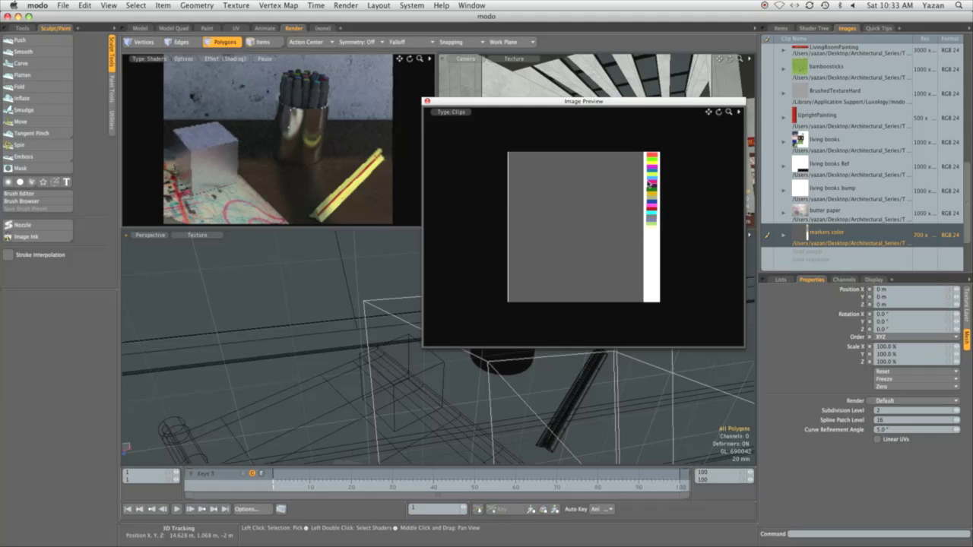
pyautogui.click(426, 101)
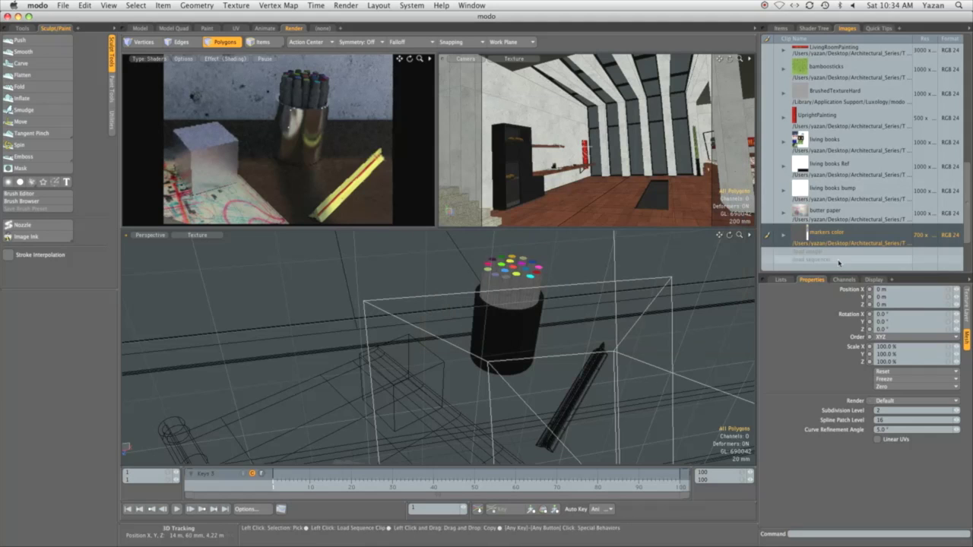
# Set the markers material to 60% diffuse, 4% specular, 5% reflection and 60% reflection Fresnel.
pyautogui.moveTo(828, 237); pyautogui.dragTo(821, 111)
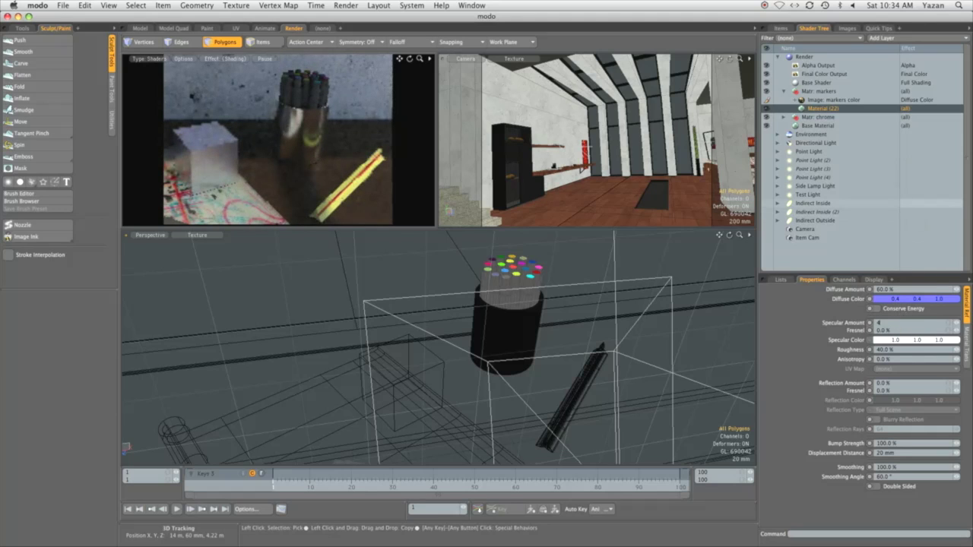
pyautogui.click(899, 384)
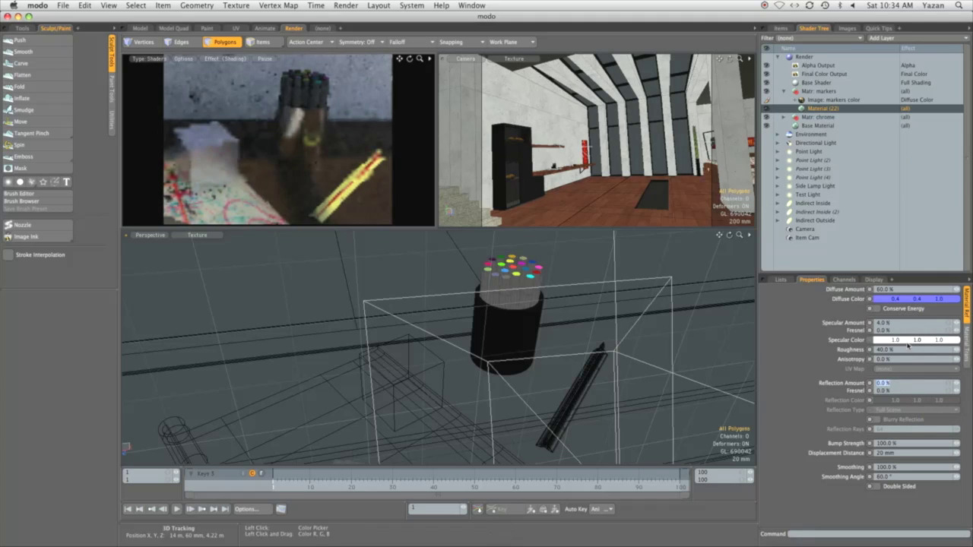
pyautogui.write('5')
pyautogui.press('Return')
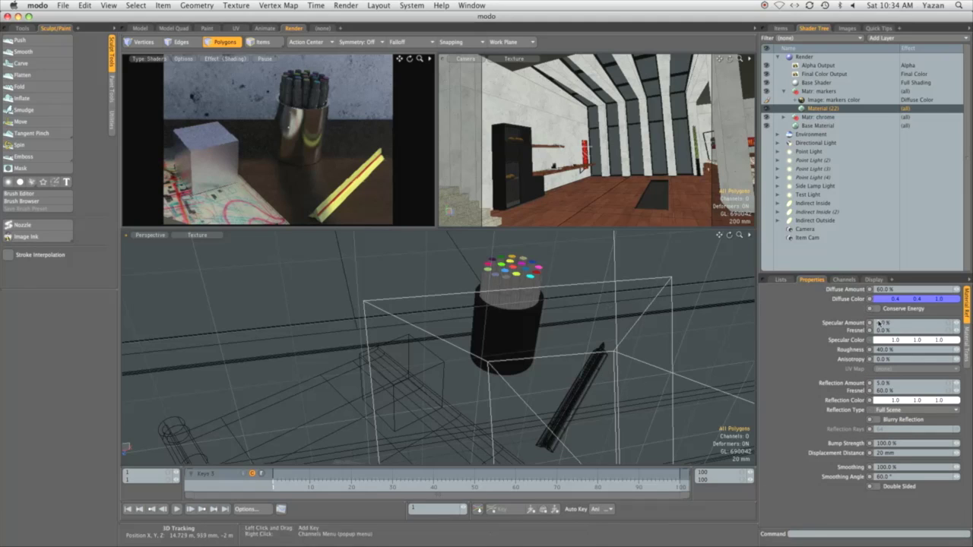
# Show the Work Area Books item of the Workplace group, select it and switch to polygon selection.
pyautogui.click(780, 29)
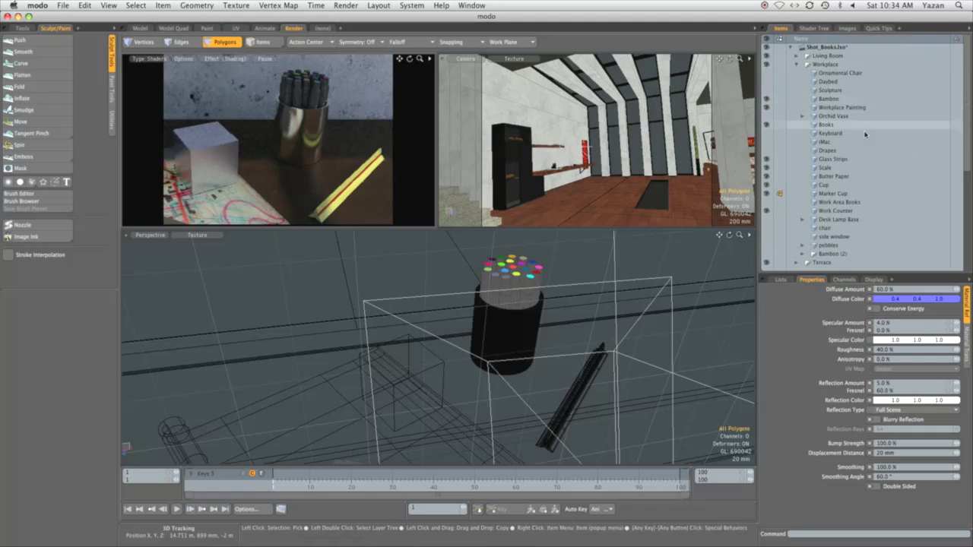
pyautogui.click(766, 202)
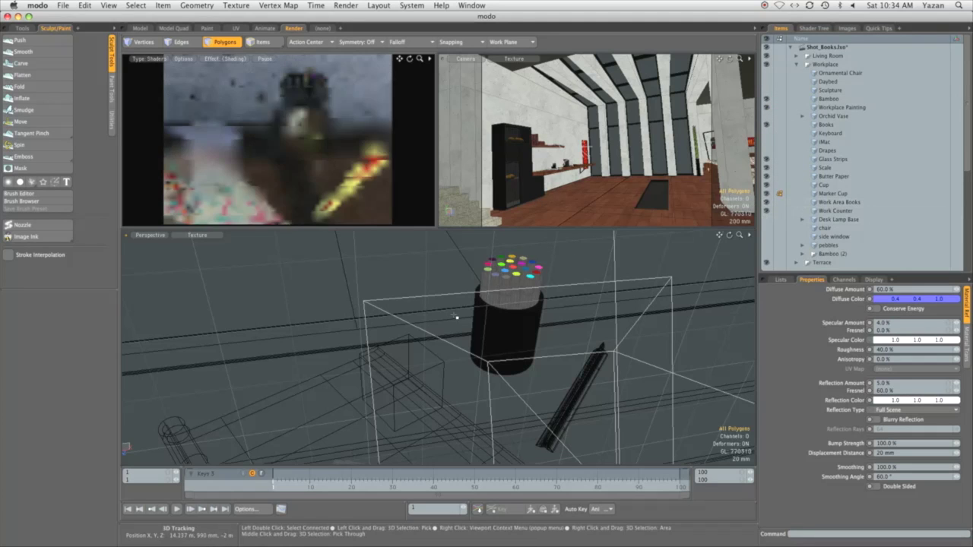
pyautogui.moveTo(502, 314)
pyautogui.keyDown('alt'); pyautogui.mouseDown()
pyautogui.moveTo(408, 352)
pyautogui.moveTo(481, 311)
pyautogui.moveTo(418, 323)
pyautogui.mouseUp(); pyautogui.keyUp('alt')
pyautogui.press('5')
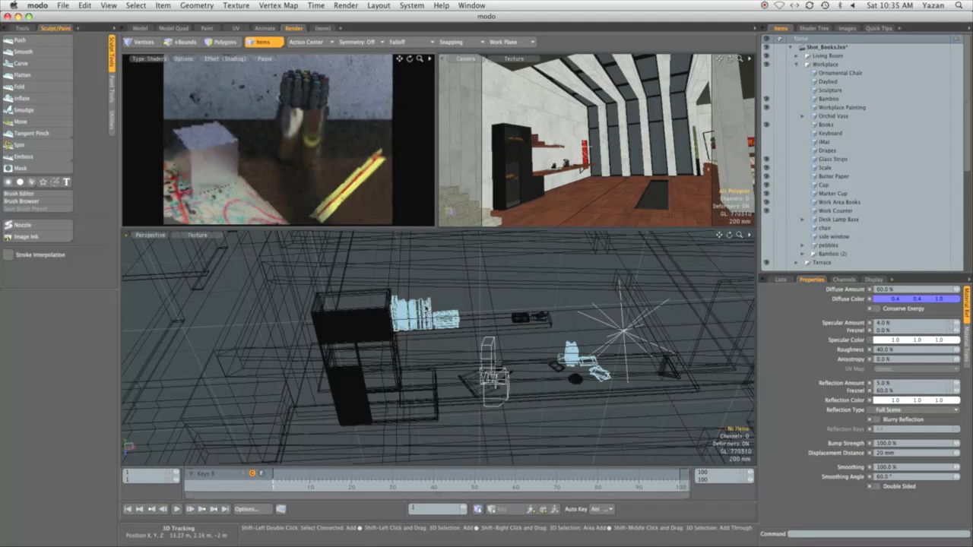
pyautogui.click(420, 306)
pyautogui.press('3')
pyautogui.hotkey('shift', 'a')
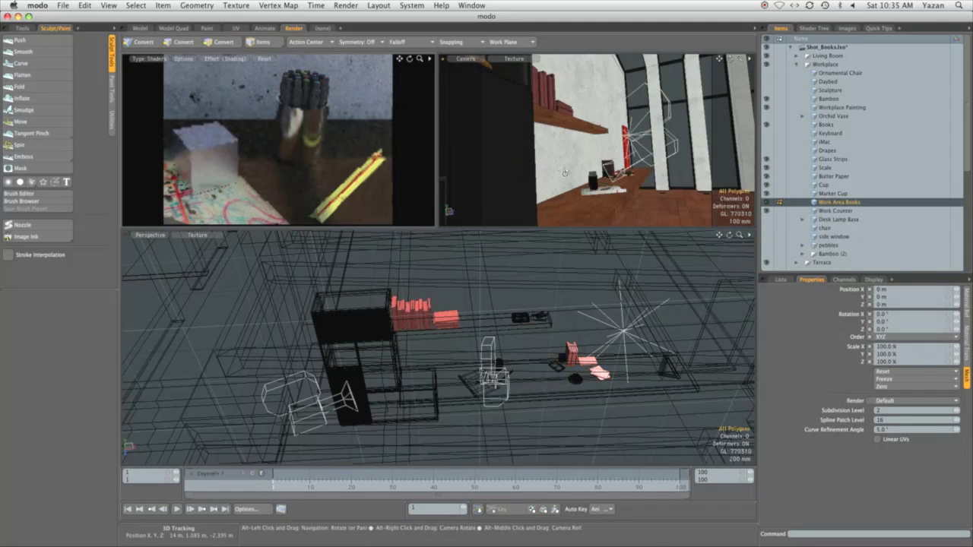
pyautogui.keyDown('alt'); pyautogui.moveTo(584, 171); pyautogui.dragTo(532, 168); pyautogui.keyUp('alt')
pyautogui.press('super+z')
pyautogui.press('super+z')
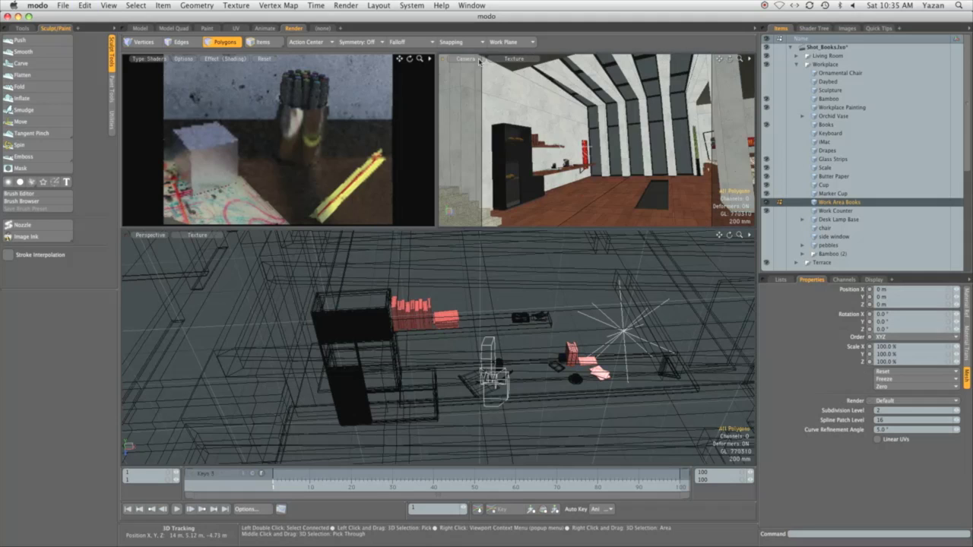
# Switch the camera viewport to Item Cam and frame the work area books on the wall shelf.
pyautogui.click(468, 58)
pyautogui.click(520, 68)
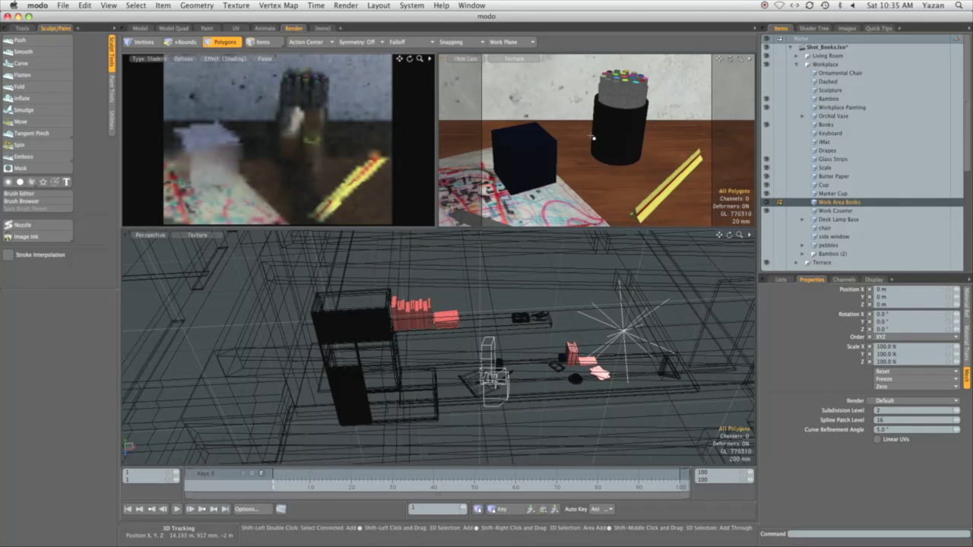
pyautogui.hotkey('shift', 'a')
pyautogui.keyDown('alt'); pyautogui.keyDown('shift'); pyautogui.moveTo(479, 107); pyautogui.dragTo(623, 143); pyautogui.keyUp('shift'); pyautogui.keyUp('alt')
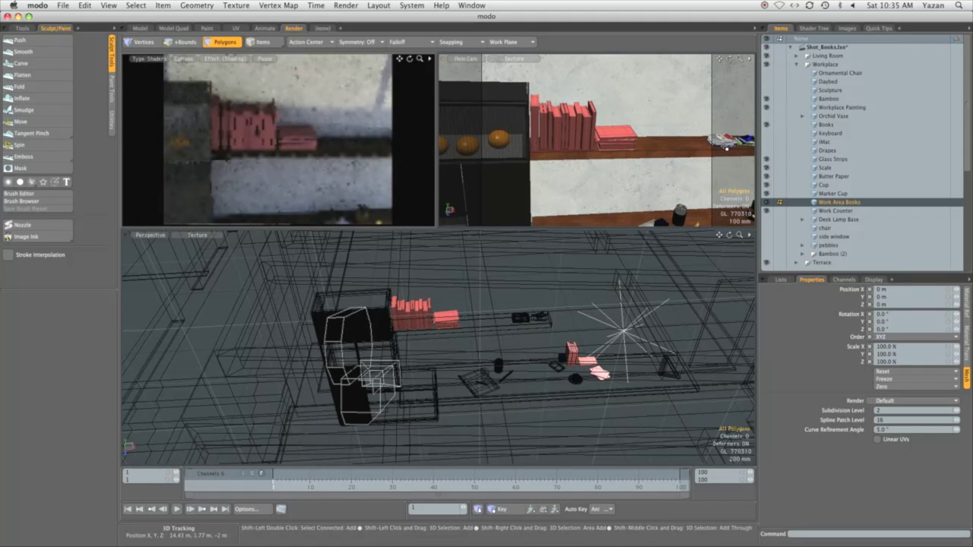
# Add the Books item to the selection, duplicate all living books shader layers and move the copies into the work books material group.
pyautogui.keyDown('ctrl'); pyautogui.click(825, 124); pyautogui.keyUp('ctrl')
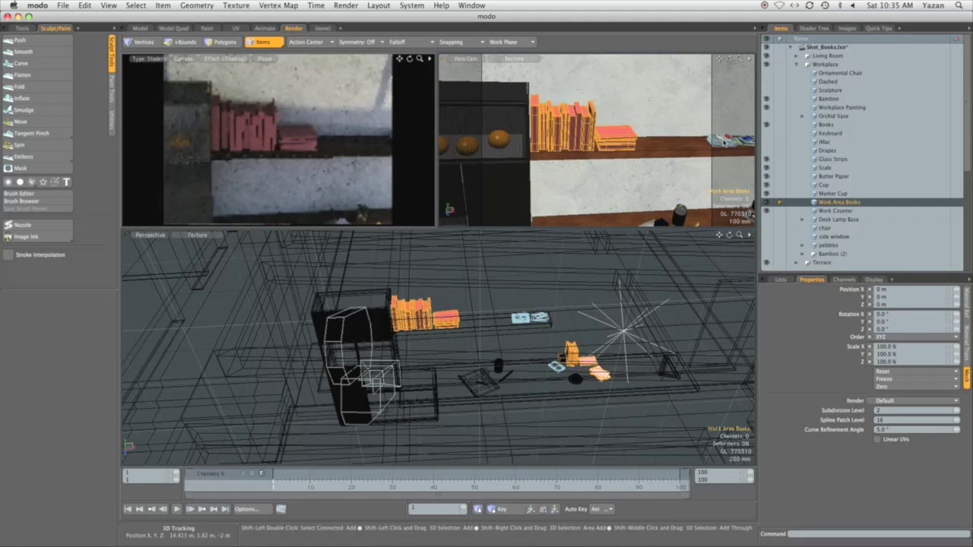
pyautogui.click(814, 28)
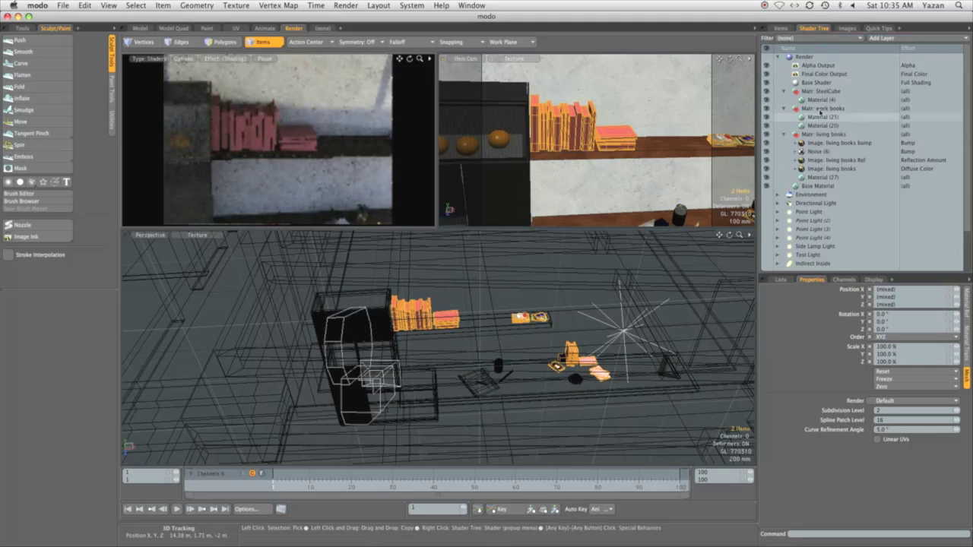
pyautogui.click(829, 143)
pyautogui.keyDown('shift'); pyautogui.click(822, 178); pyautogui.keyUp('shift')
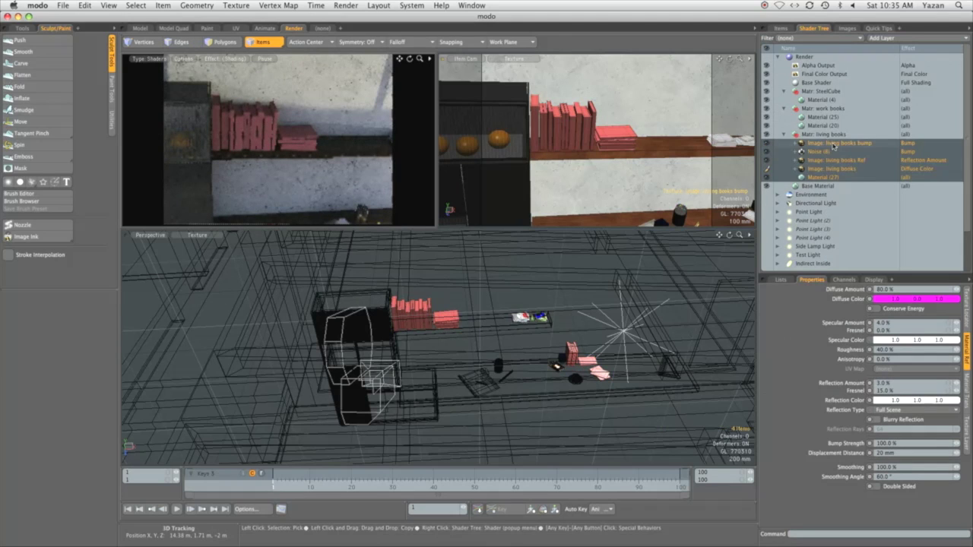
pyautogui.rightClick(806, 143)
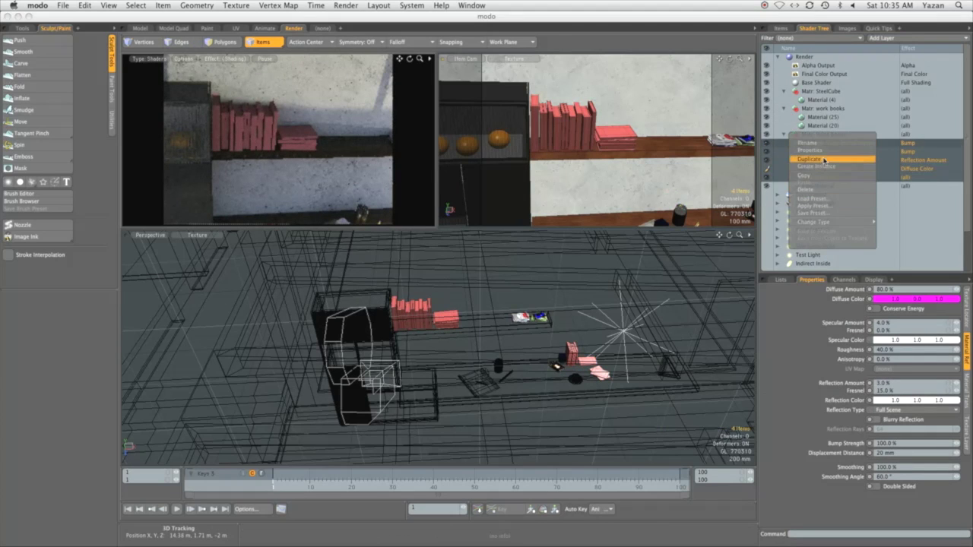
pyautogui.press('super+v')
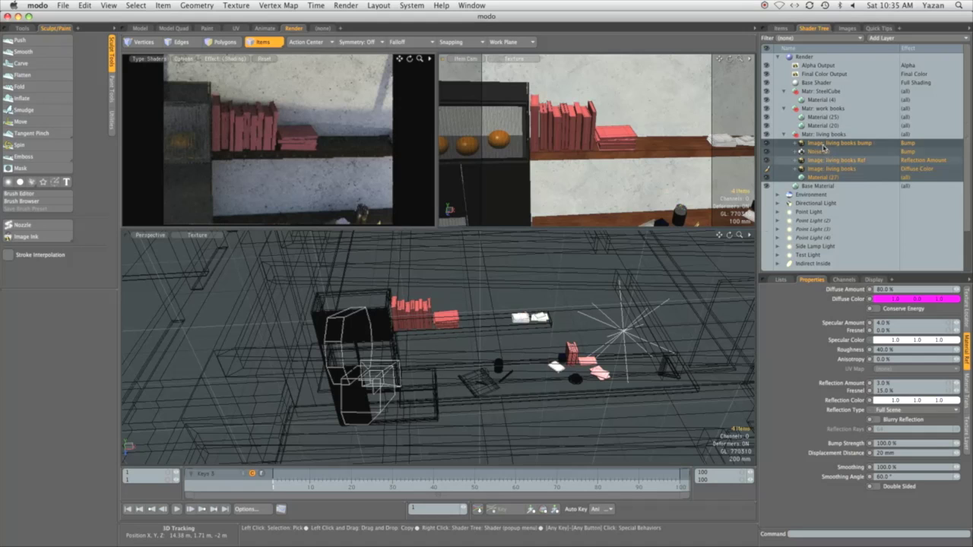
pyautogui.moveTo(823, 144); pyautogui.dragTo(826, 113)
# Delete the two original materials below the copied layers in the work books material group.
pyautogui.click(828, 160)
pyautogui.keyDown('shift'); pyautogui.click(828, 168); pyautogui.keyUp('shift')
pyautogui.rightClick(828, 162)
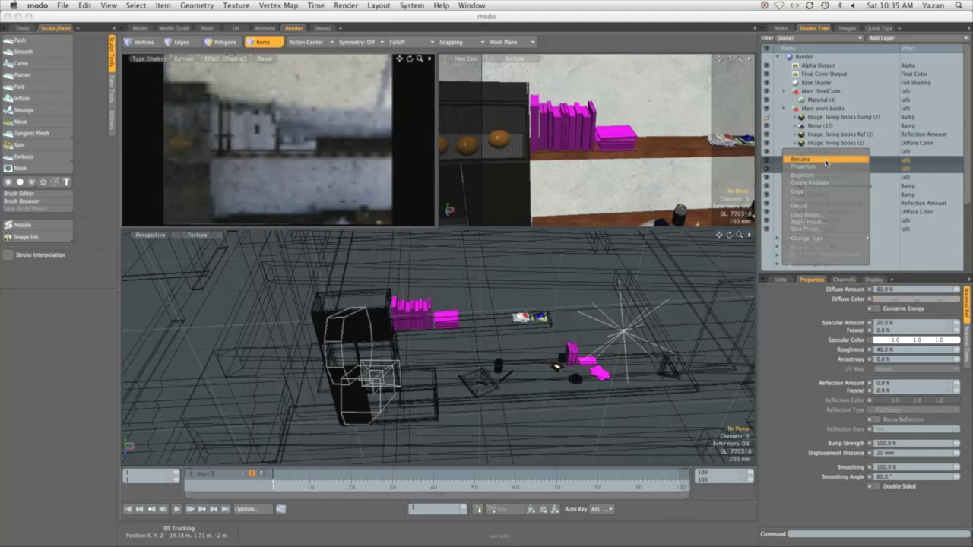
pyautogui.click(810, 207)
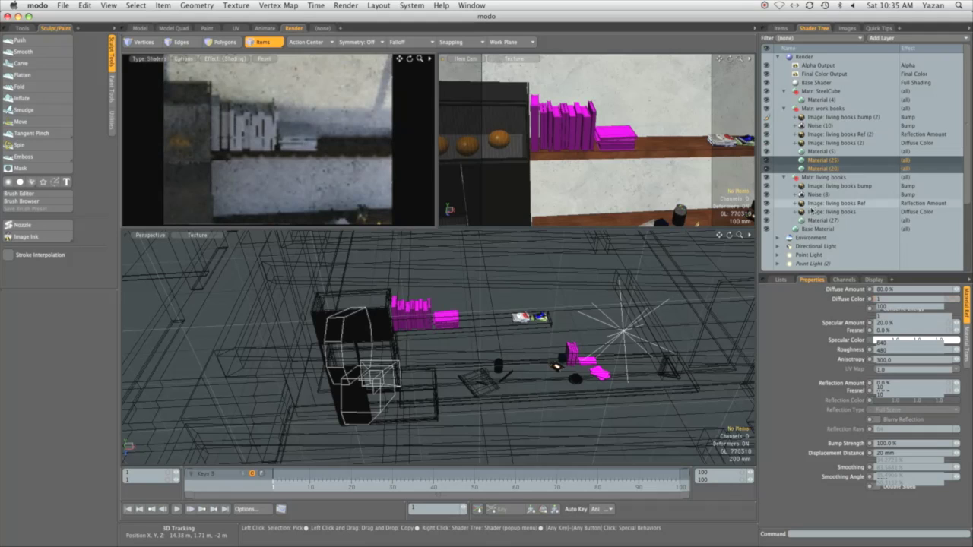
# Replace the diffuse color image of the work books group with work books color.jpg from the Textures folder.
pyautogui.click(832, 143)
pyautogui.click(916, 353)
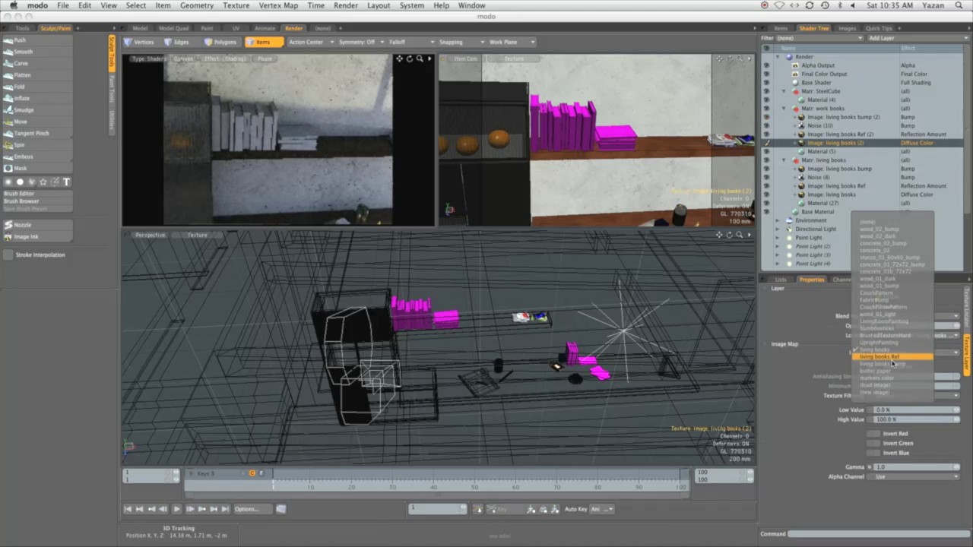
pyautogui.click(890, 382)
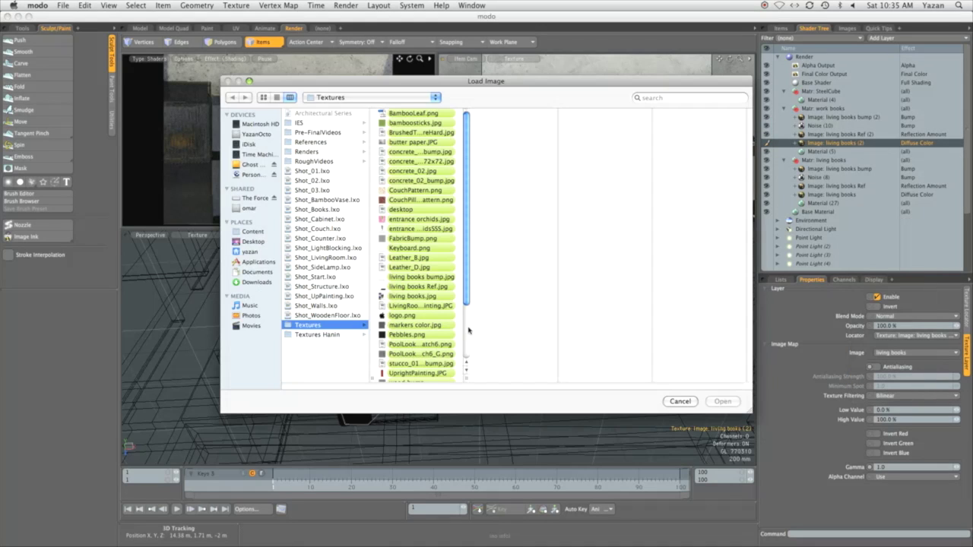
pyautogui.scroll(-3, 466, 332)
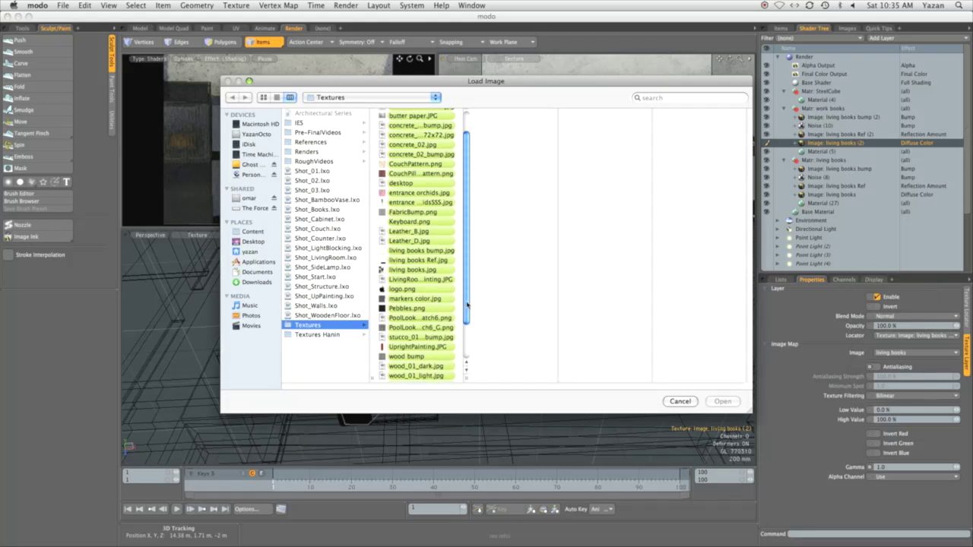
pyautogui.scroll(-5, 467, 304)
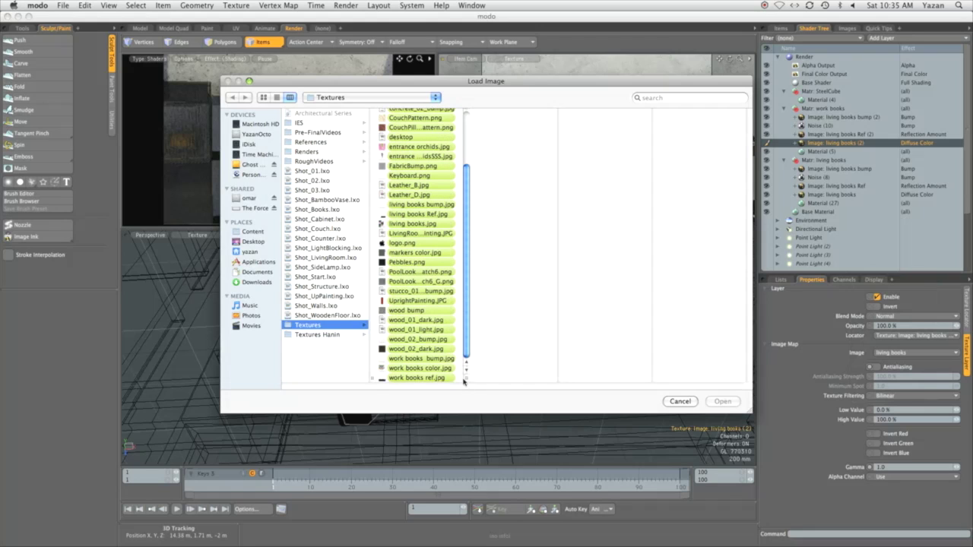
pyautogui.click(407, 368)
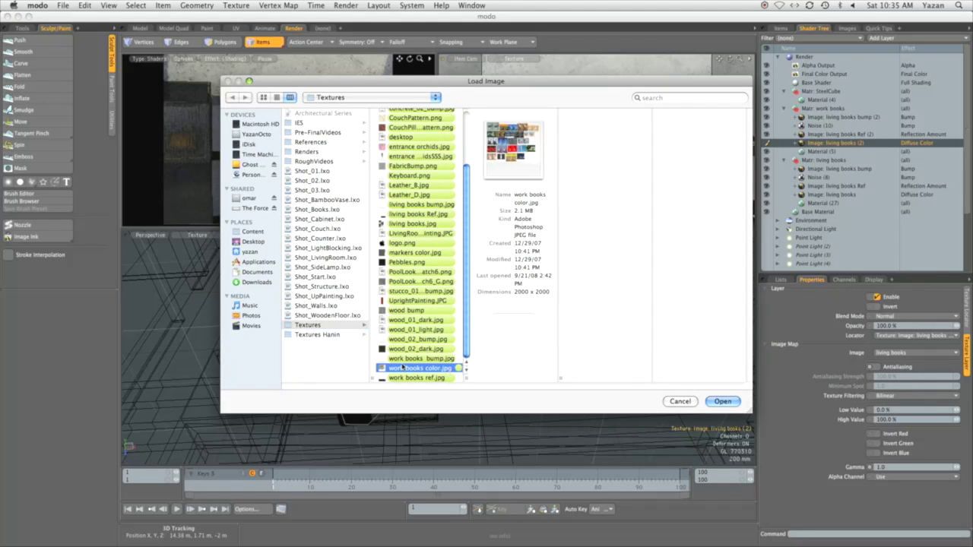
pyautogui.click(718, 400)
# Replace the reflection amount image of the work books group with work books ref.jpg.
pyautogui.click(841, 134)
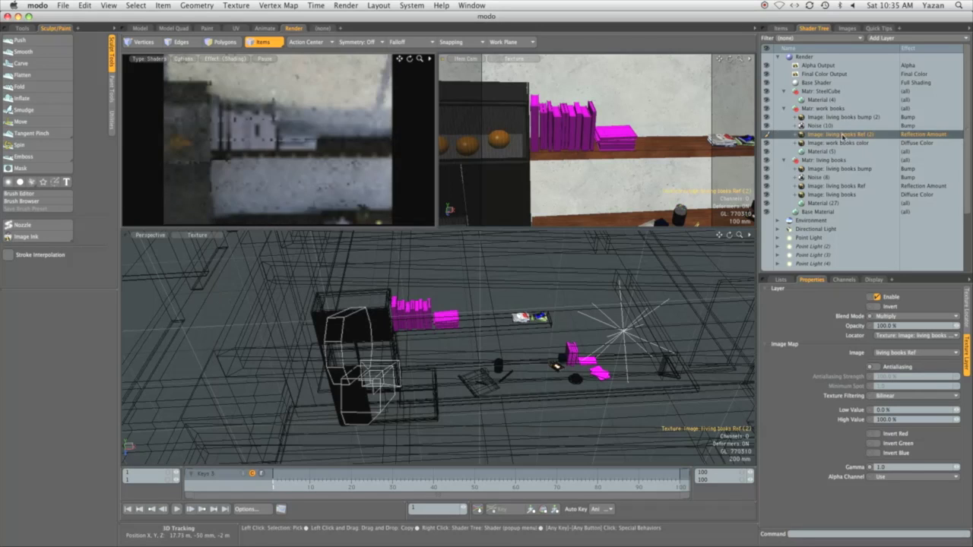
pyautogui.click(880, 352)
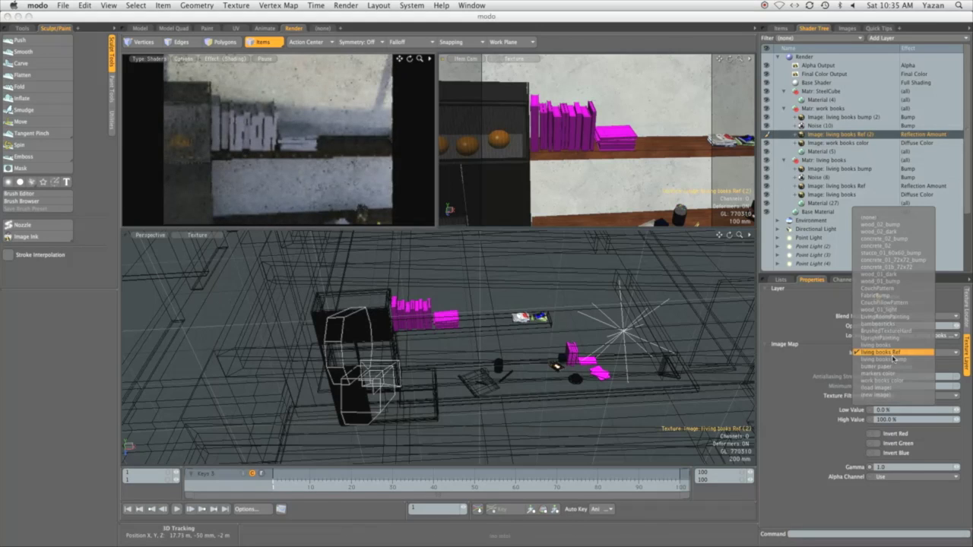
pyautogui.click(881, 389)
pyautogui.scroll(-3, 460, 334)
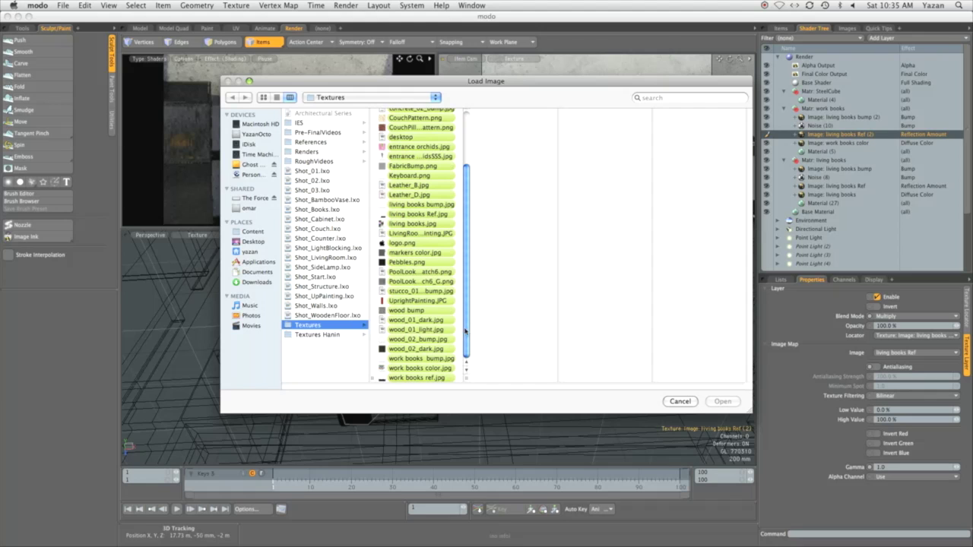
pyautogui.click(426, 378)
pyautogui.click(722, 402)
# Replace the bump image of the work books group with the work books bump.jpg file.
pyautogui.click(840, 117)
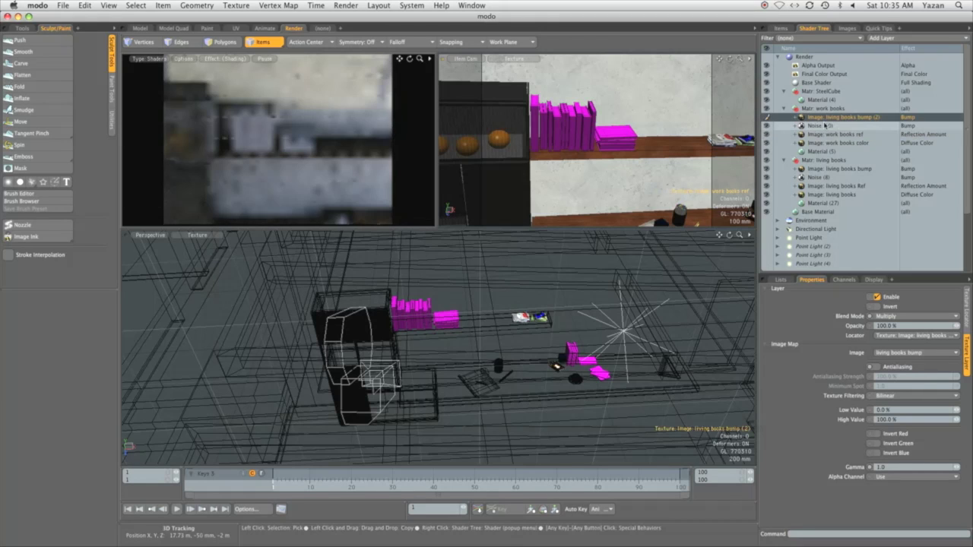
pyautogui.click(909, 353)
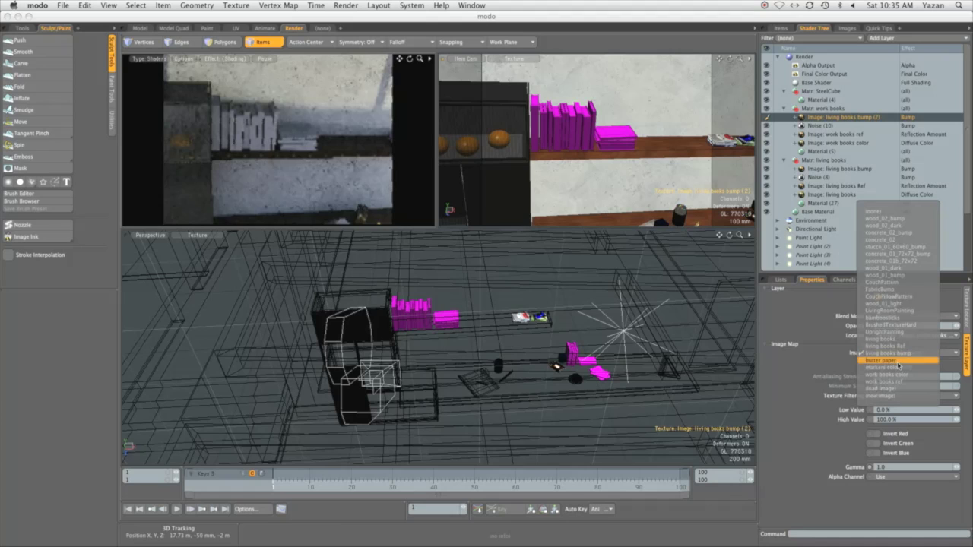
pyautogui.click(897, 387)
pyautogui.scroll(-3, 465, 337)
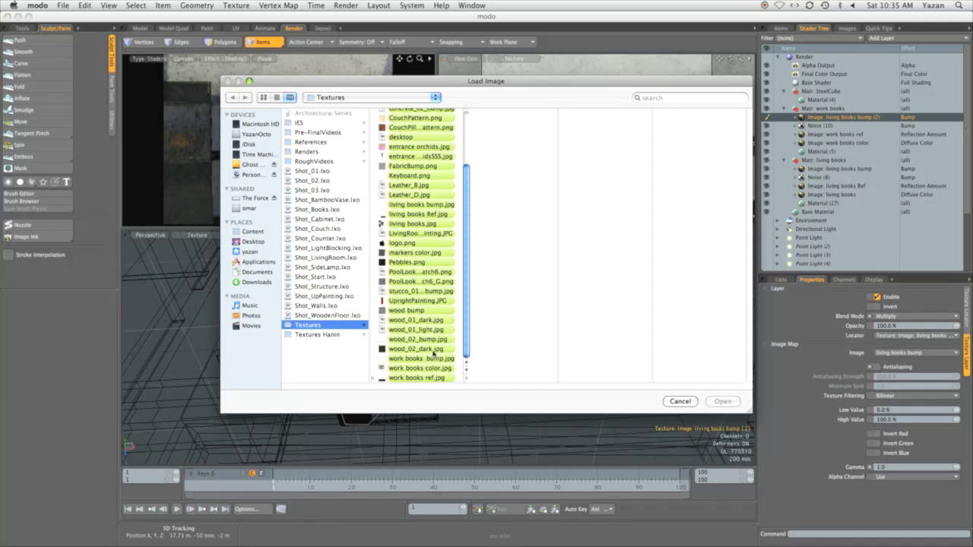
pyautogui.click(429, 359)
pyautogui.click(723, 401)
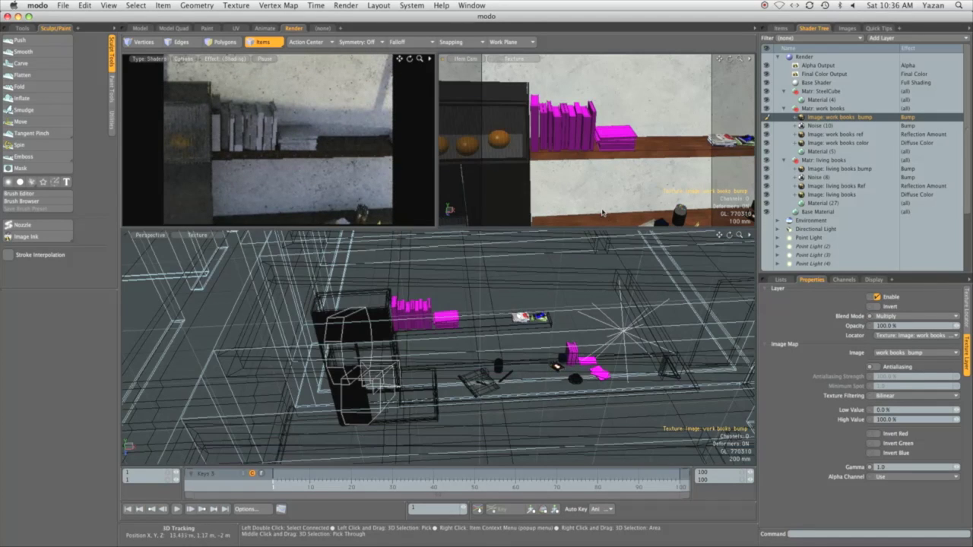
# Set the UV map of the work books color, ref and bump image layers to workplace-books.
pyautogui.click(845, 143)
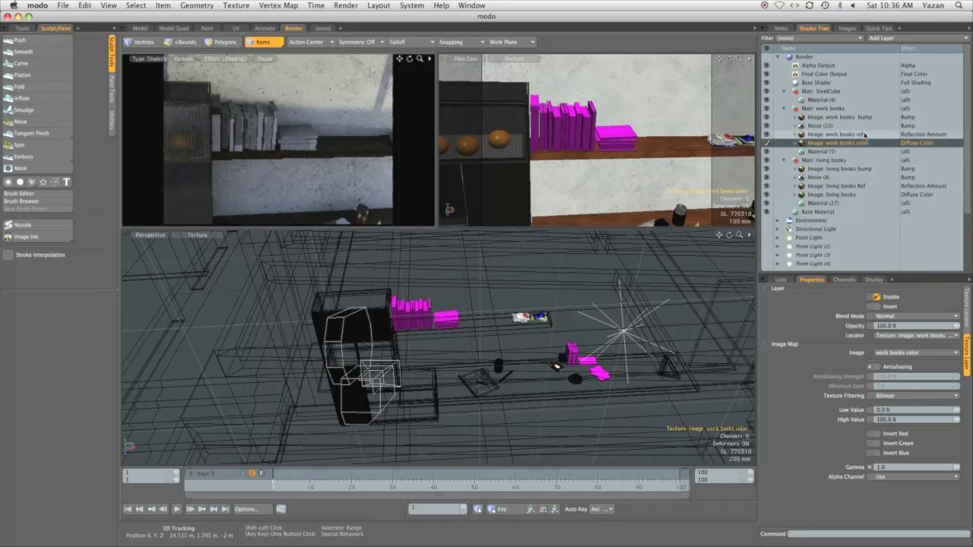
pyautogui.keyDown('ctrl'); pyautogui.click(835, 134); pyautogui.keyUp('ctrl')
pyautogui.keyDown('ctrl'); pyautogui.click(836, 117); pyautogui.keyUp('ctrl')
pyautogui.click(966, 308)
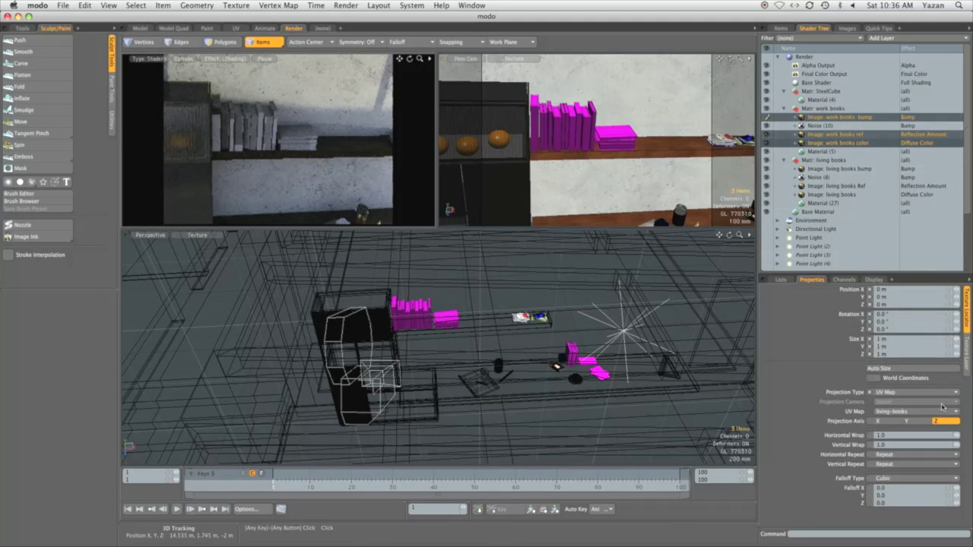
pyautogui.click(894, 414)
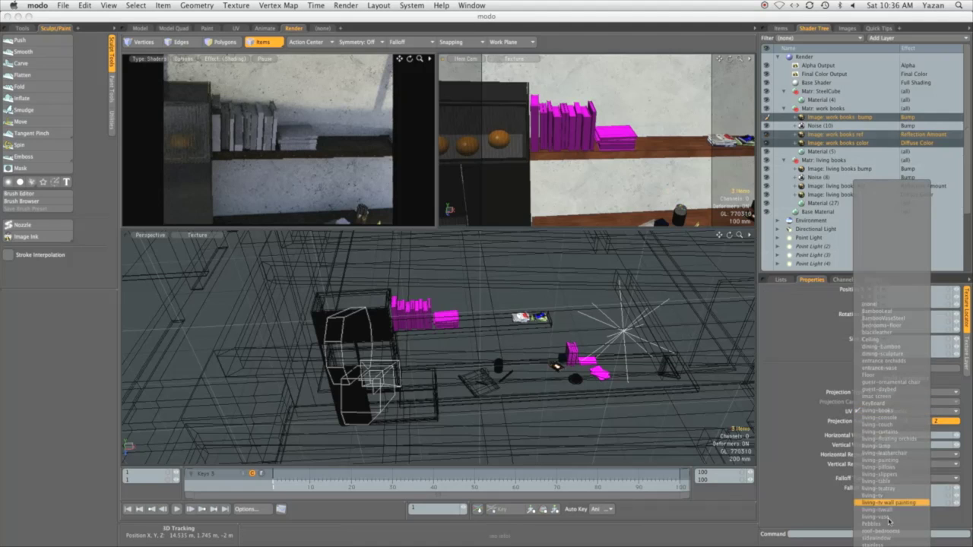
pyautogui.scroll(-5, 888, 391)
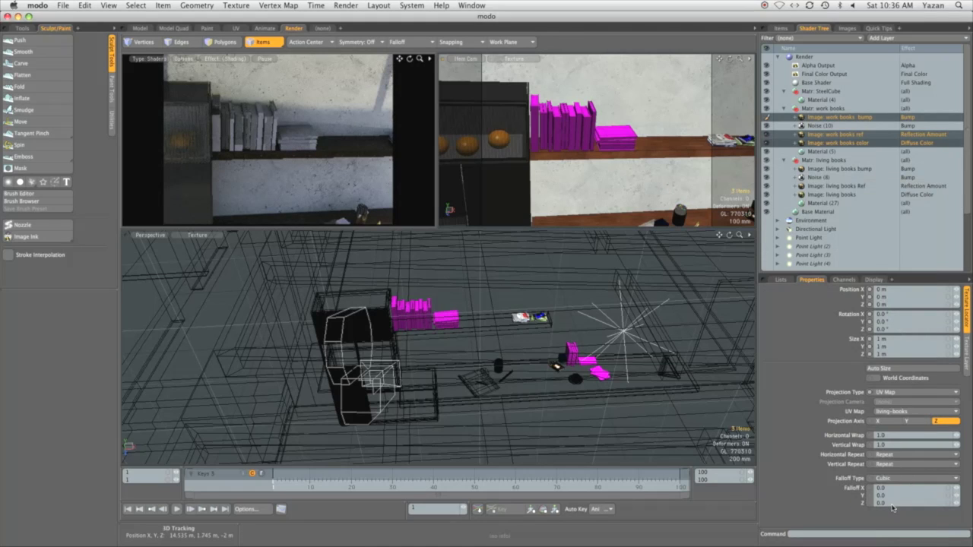
pyautogui.click(892, 504)
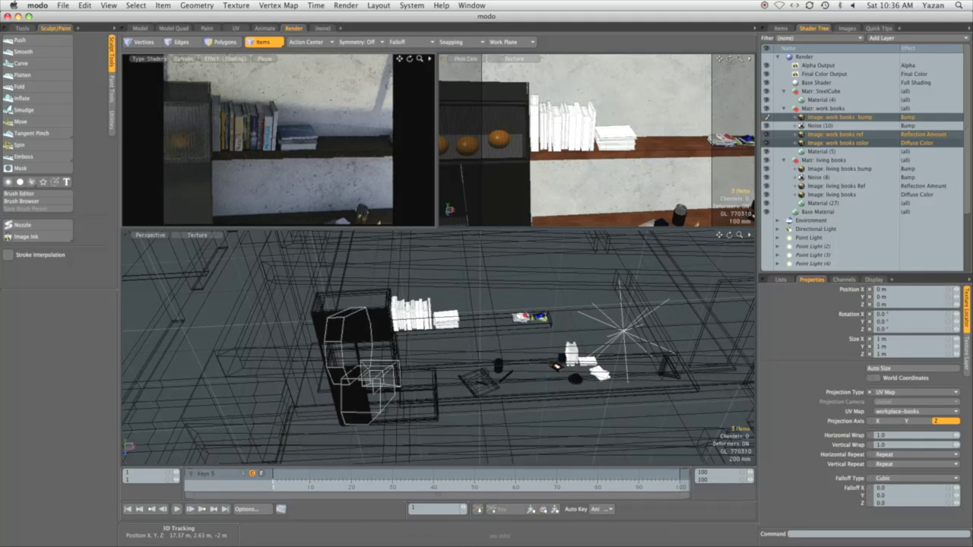
# Save the scene under the new name Shot_WorkBooks.lxo in the Architectural_Series folder.
pyautogui.press('super+Tab')
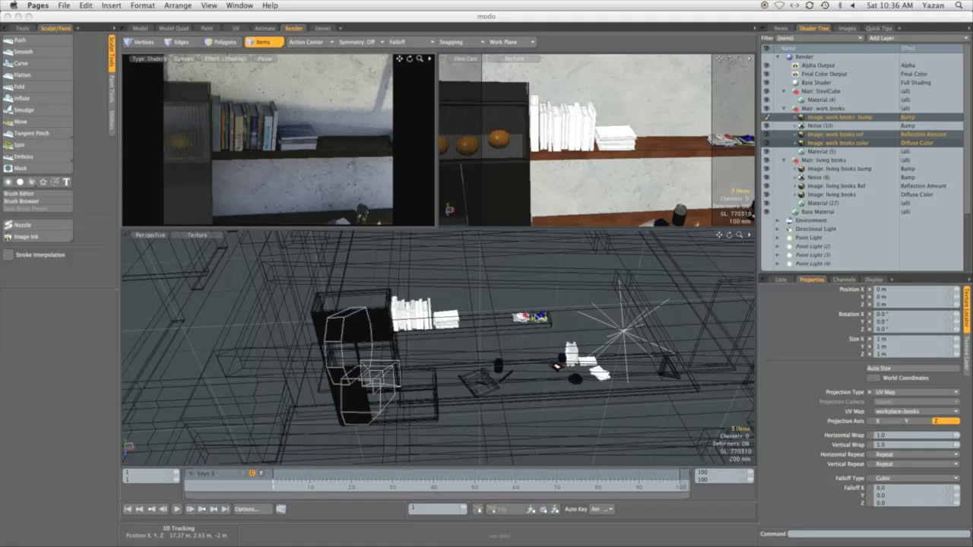
pyautogui.click(541, 304)
pyautogui.press('super+shift+s')
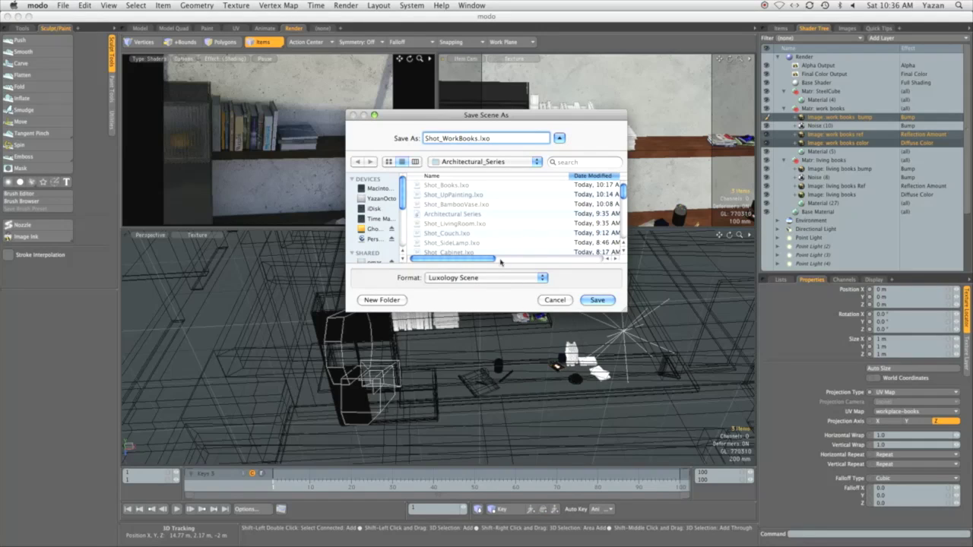
pyautogui.click(597, 300)
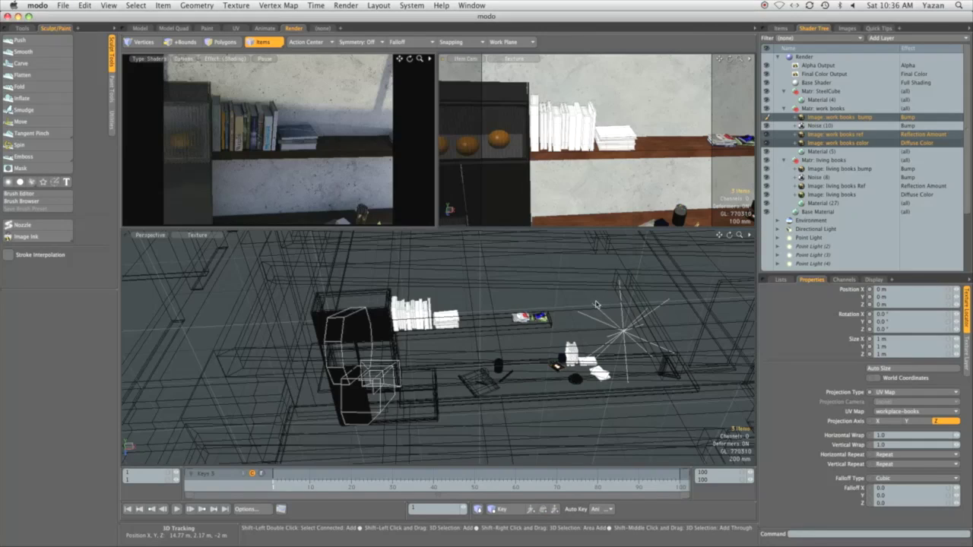
# Move the loose texture locators, from butter paper through work books color, into the Textures group of the item list.
pyautogui.click(782, 29)
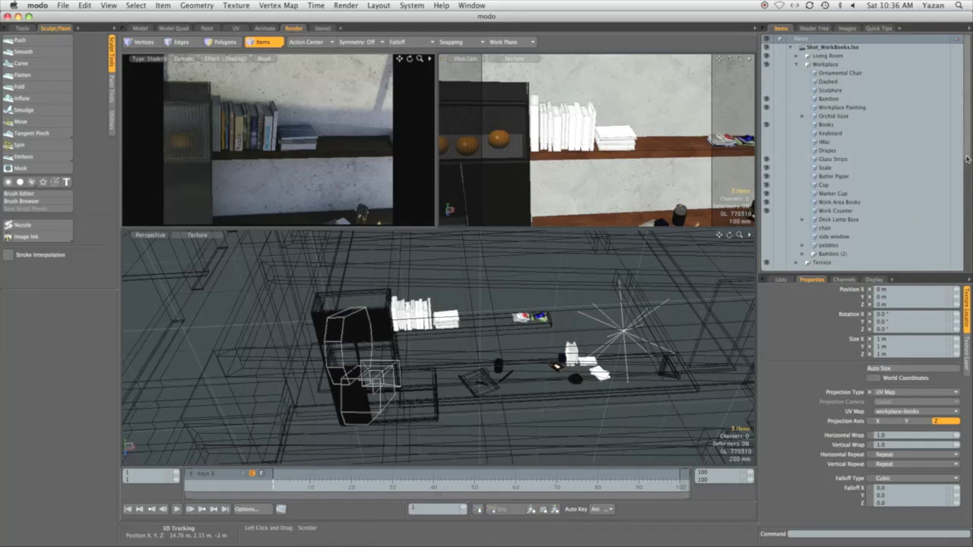
pyautogui.moveTo(967, 156); pyautogui.dragTo(969, 270)
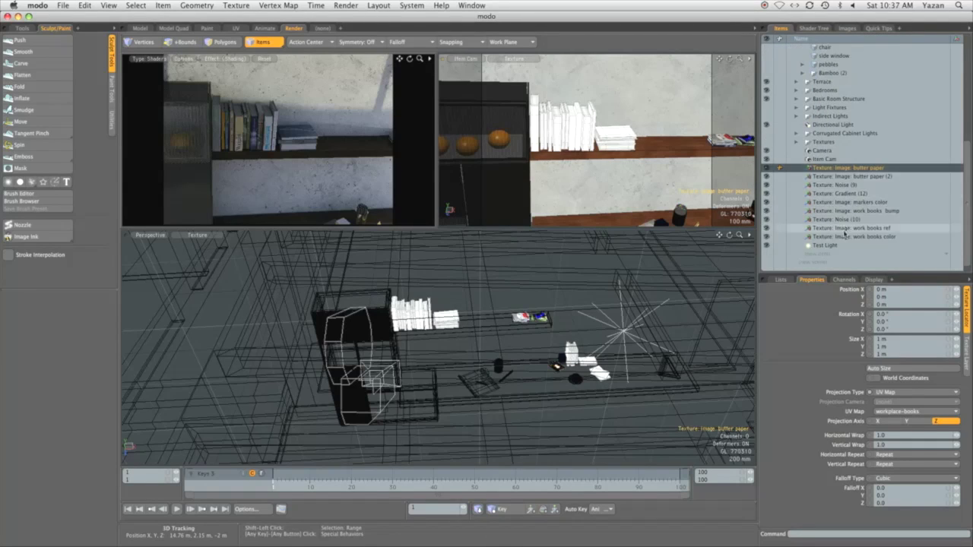
pyautogui.keyDown('shift'); pyautogui.click(839, 170); pyautogui.keyUp('shift')
pyautogui.moveTo(839, 175)
pyautogui.mouseDown()
pyautogui.moveTo(836, 146)
pyautogui.moveTo(832, 164)
pyautogui.mouseUp()
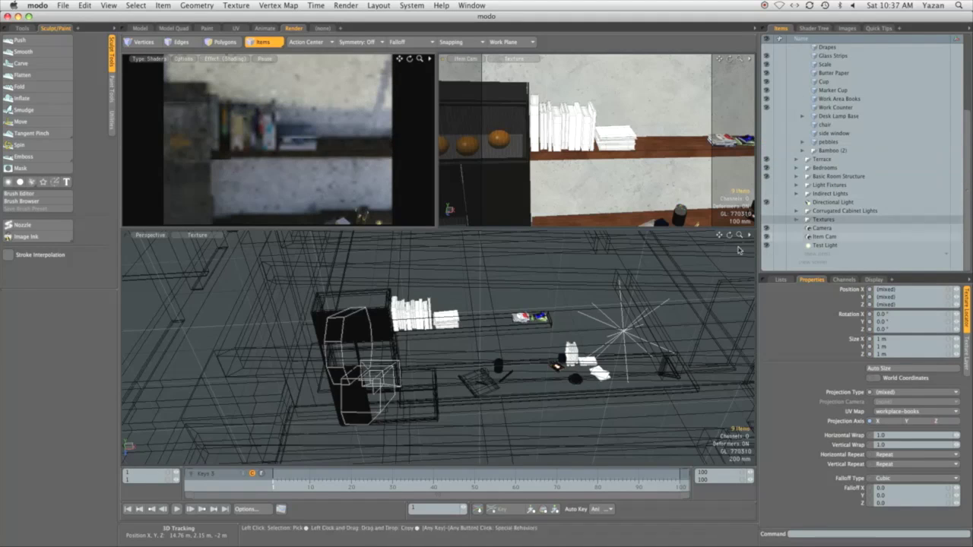